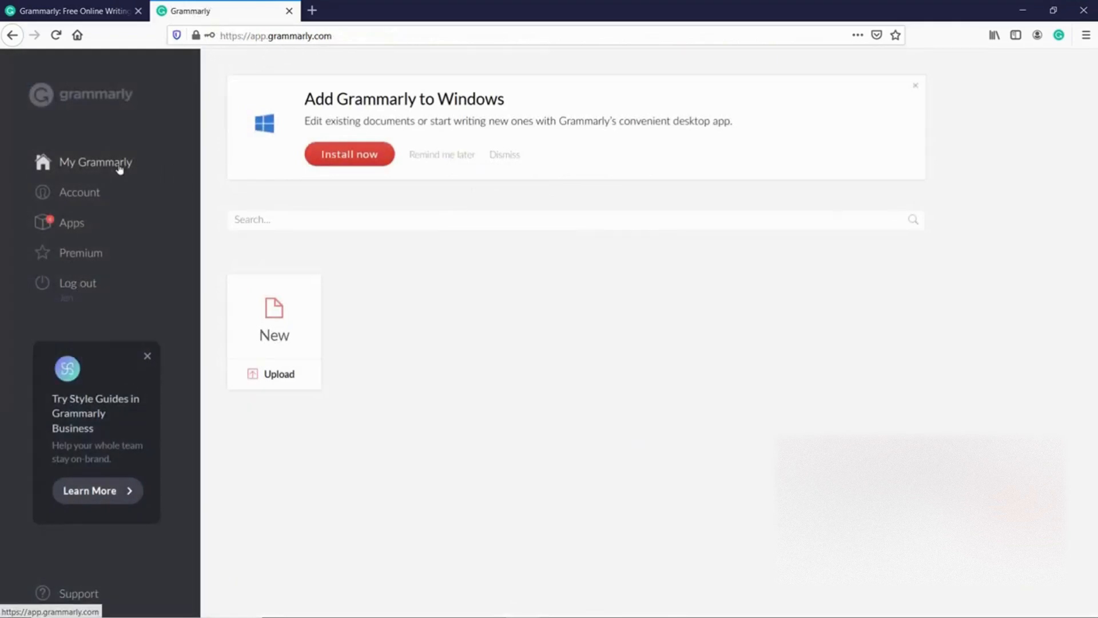
Step: Review the Free and Premium plan features on the account's Subscription page, and return to My Grammarly
click(96, 199)
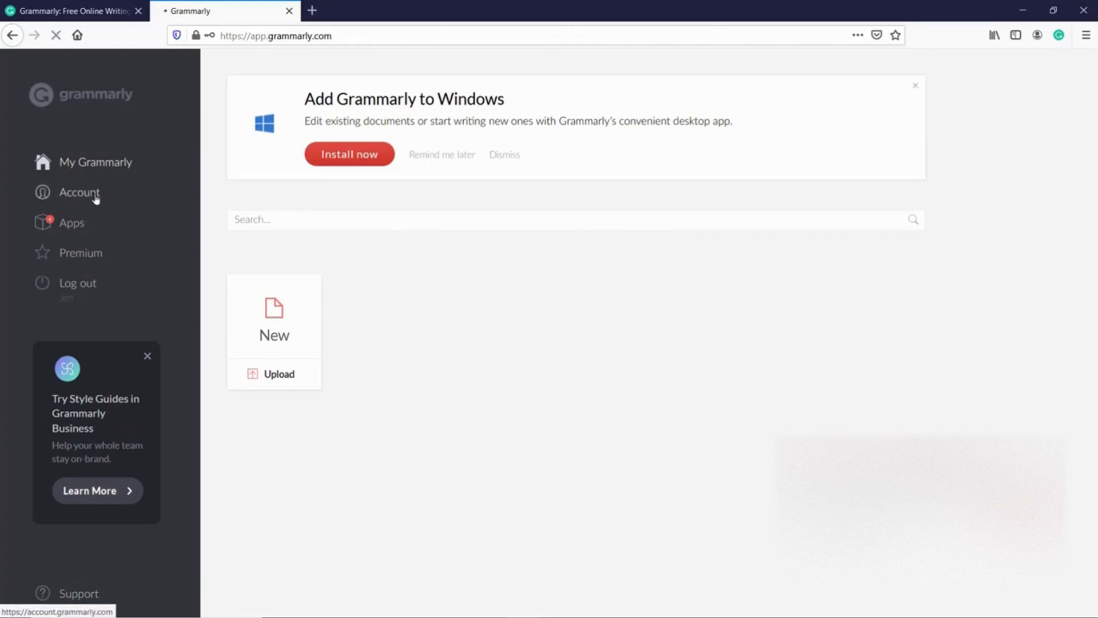
click(145, 223)
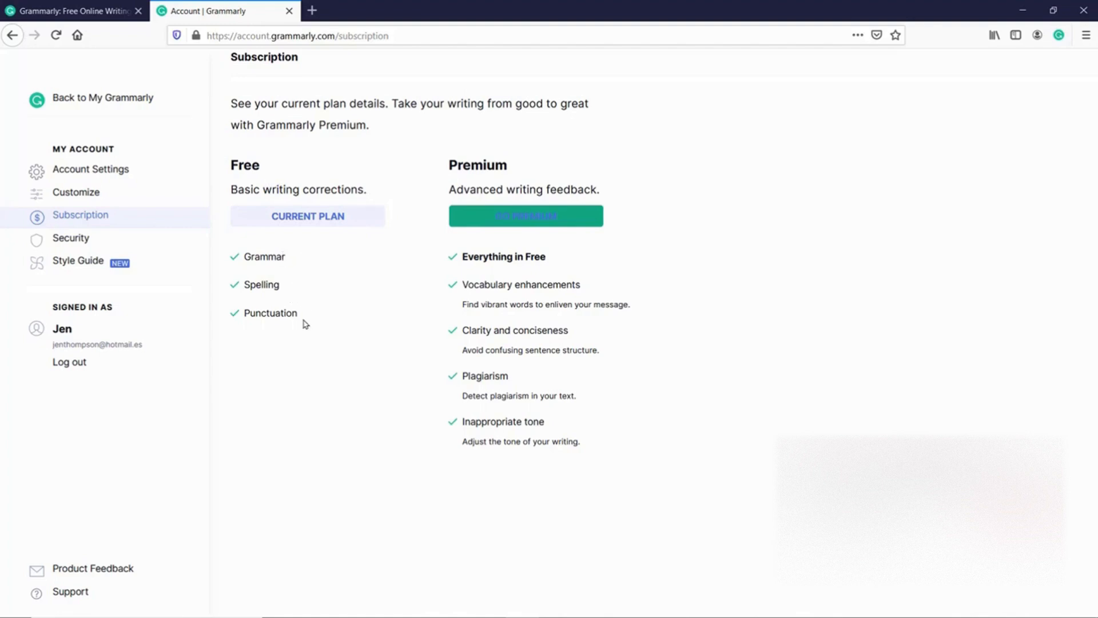
click(128, 103)
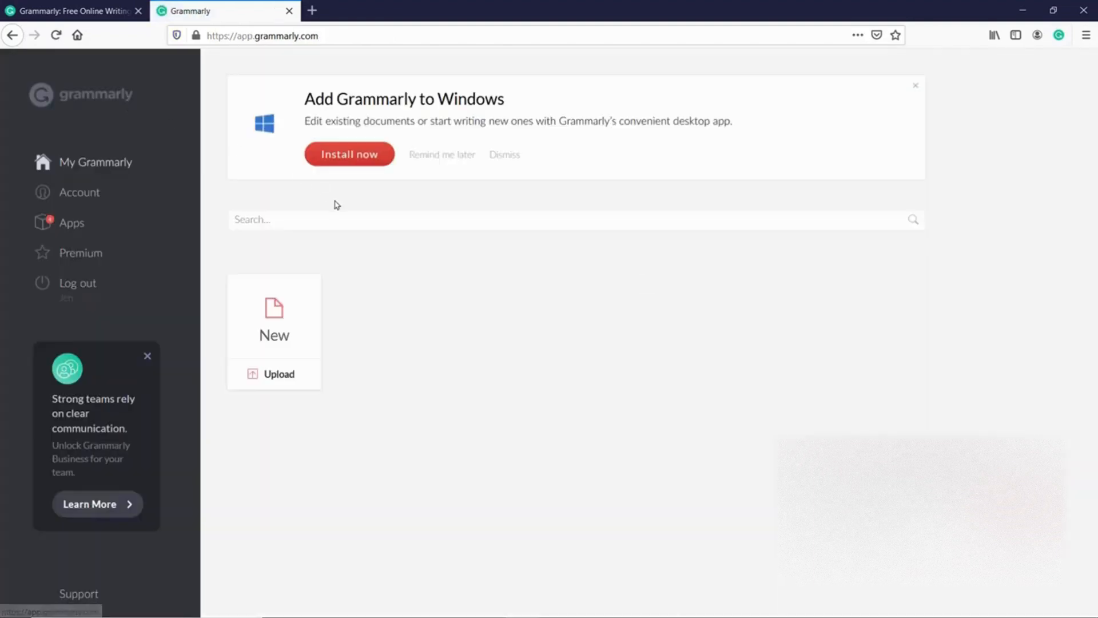
Step: Create a new document and go through the editor's quick tour until the blank page is ready for writing
click(288, 333)
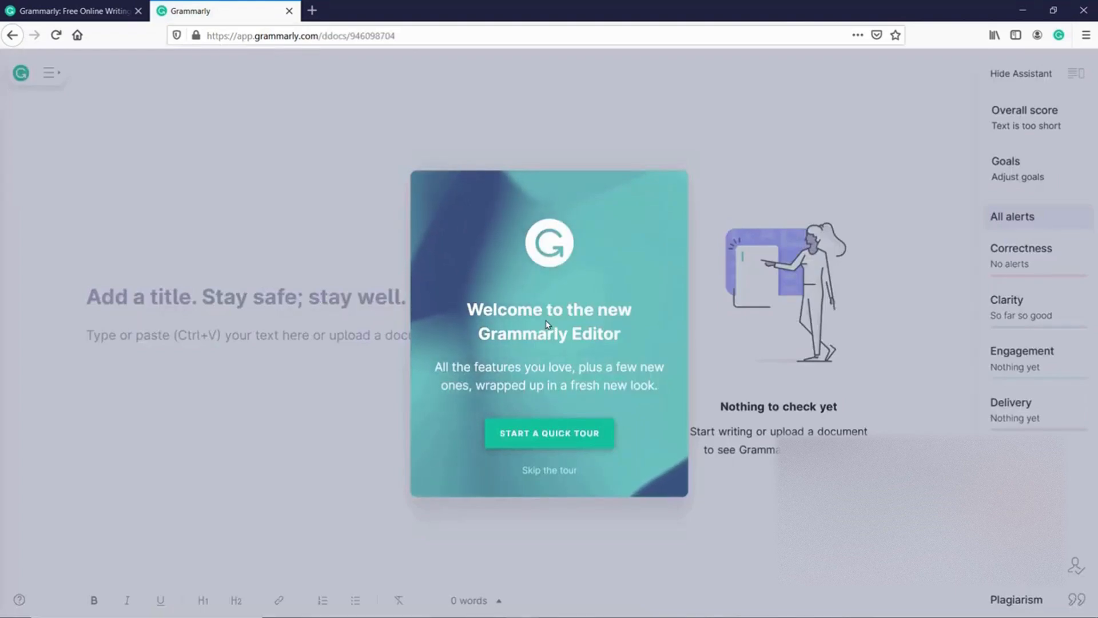
click(570, 436)
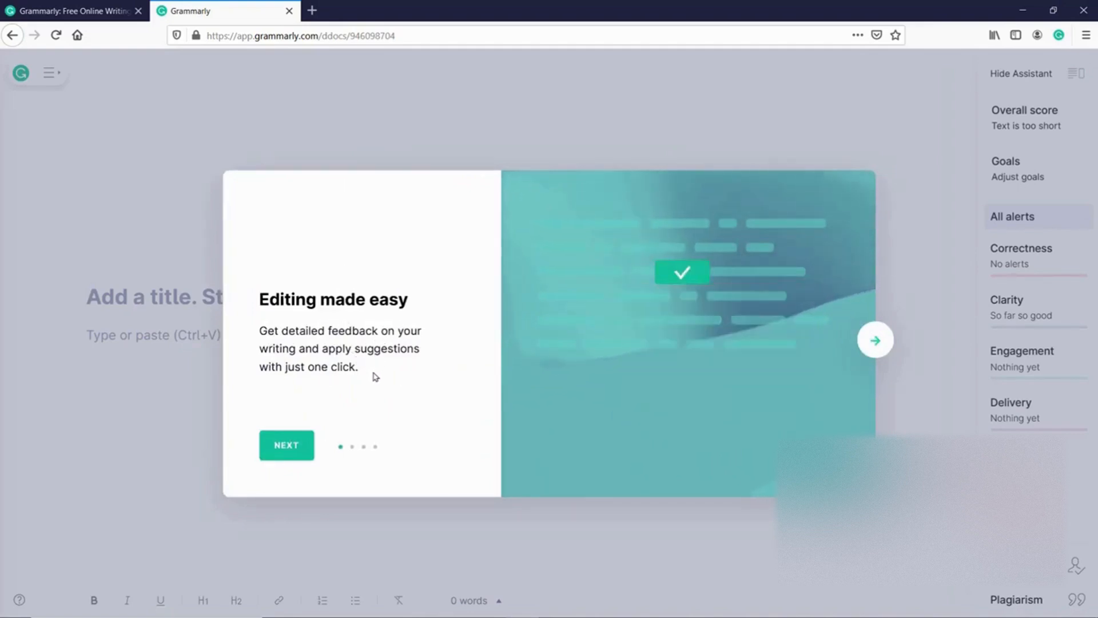
click(288, 447)
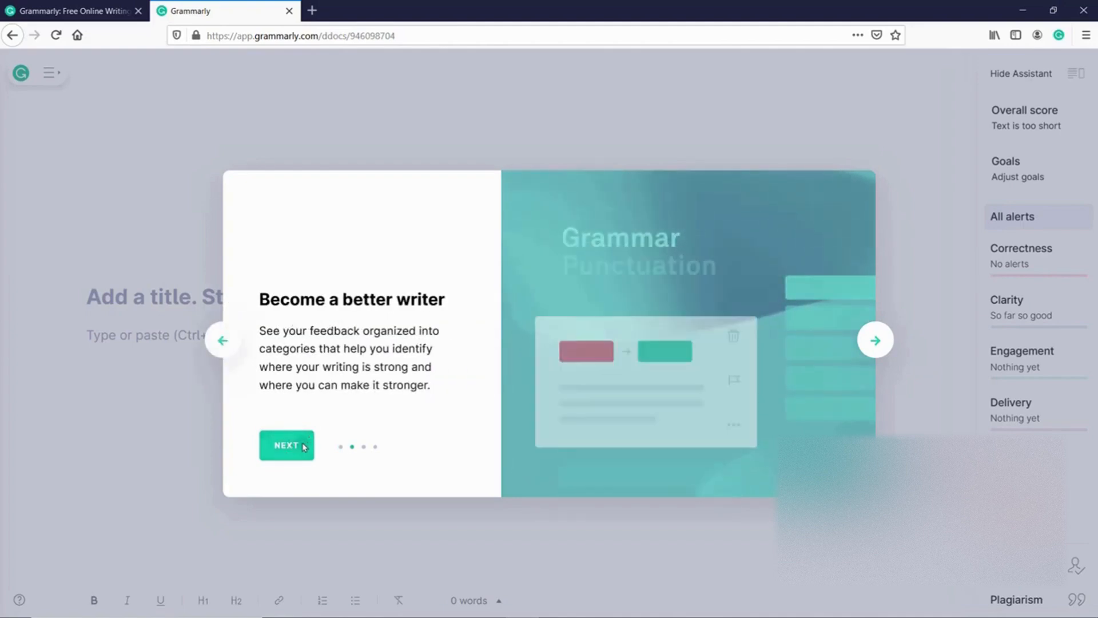
click(303, 446)
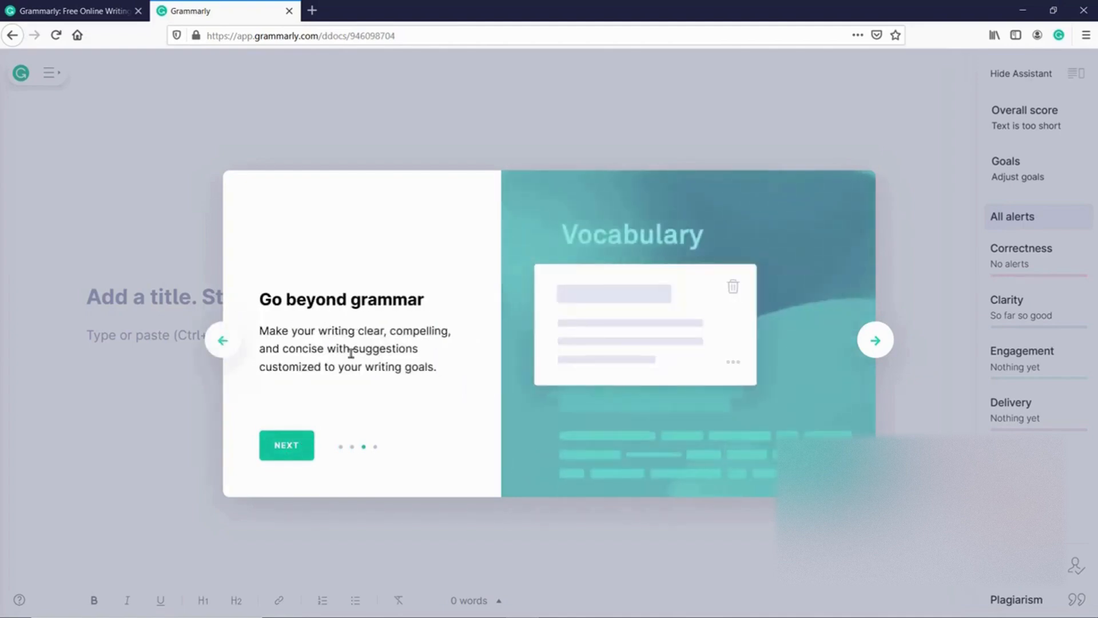
click(286, 440)
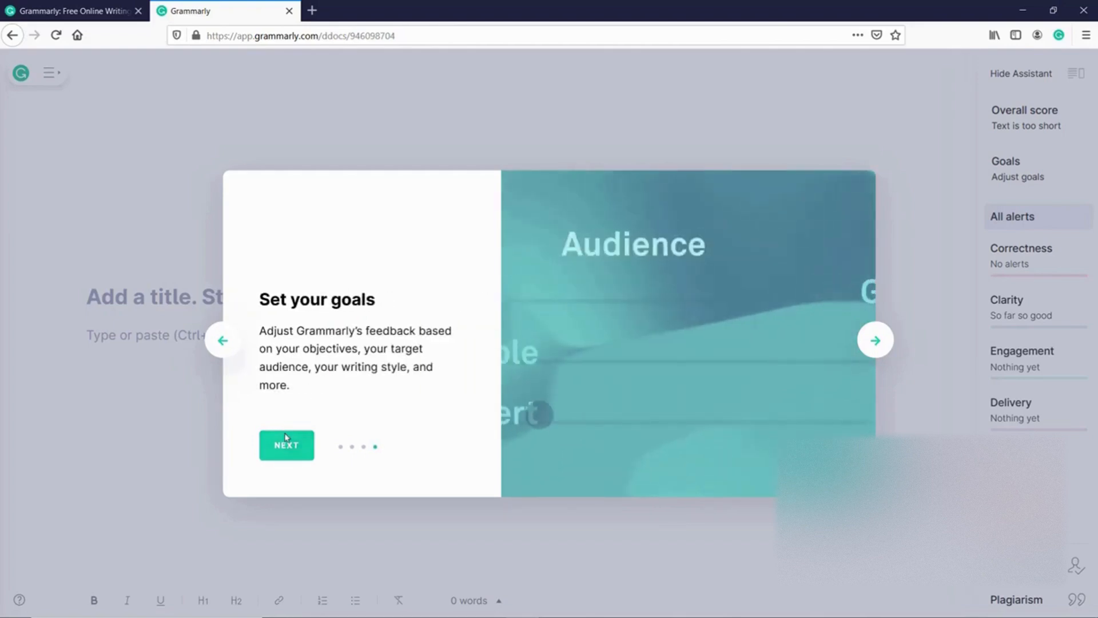
click(289, 444)
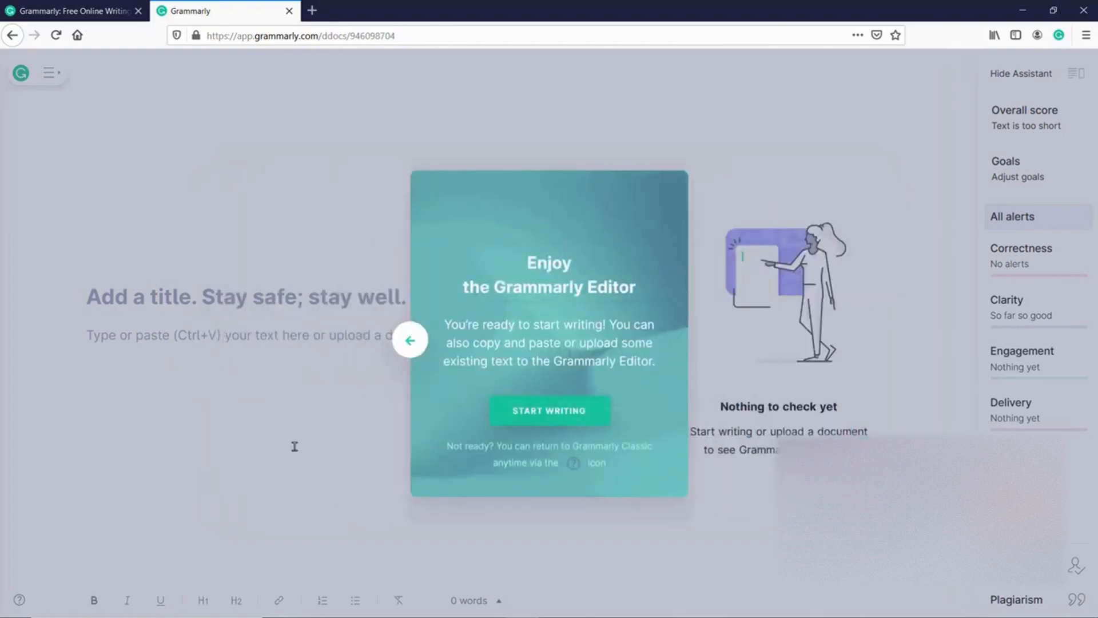
click(534, 409)
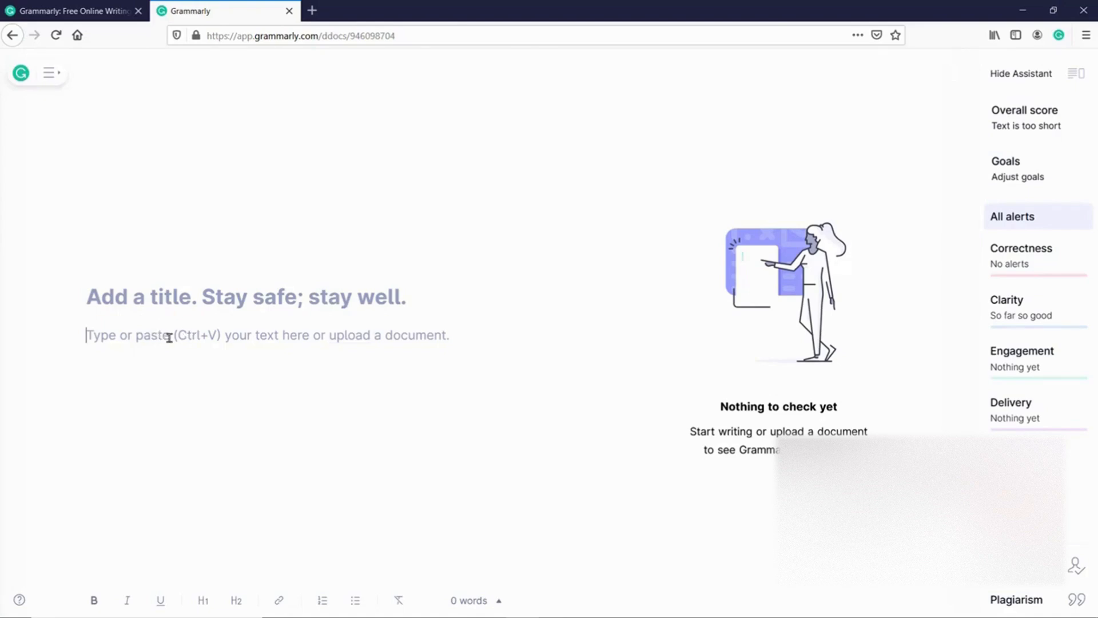
Step: Copy the entire text of the "Grammarly demo" document in Word and return to the Grammarly editor in the browser
mouse_move(386, 604)
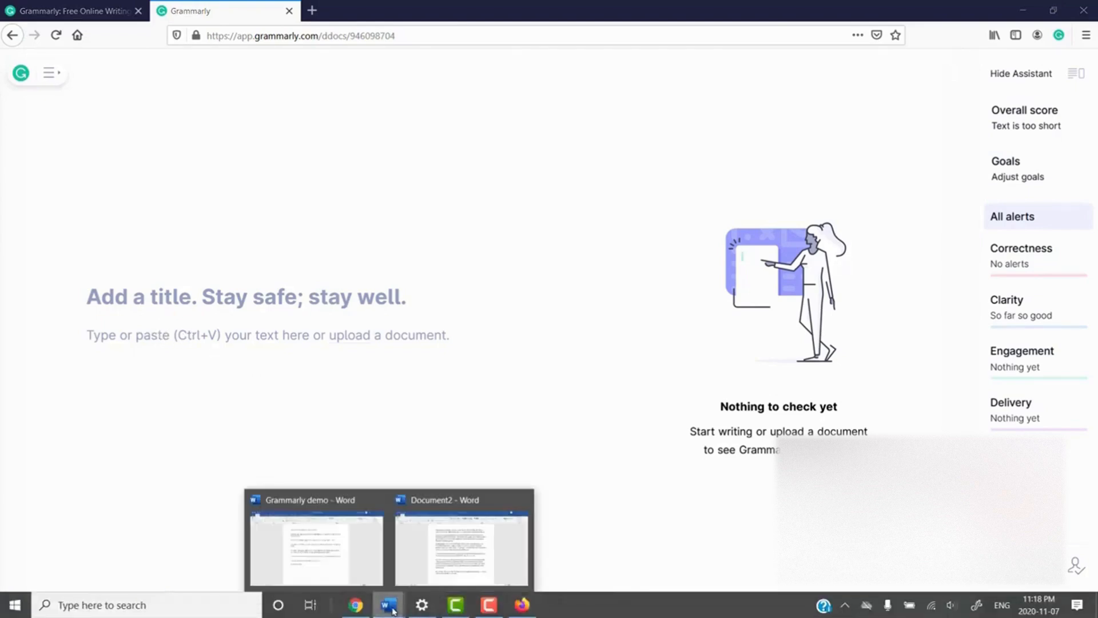
click(359, 551)
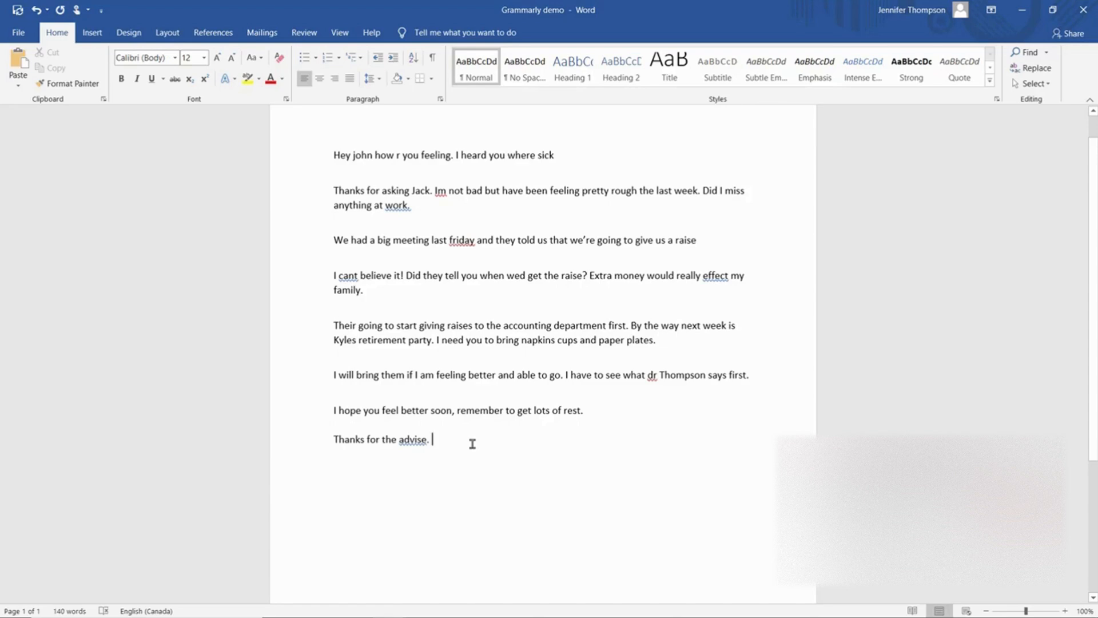
drag(472, 445, 307, 149)
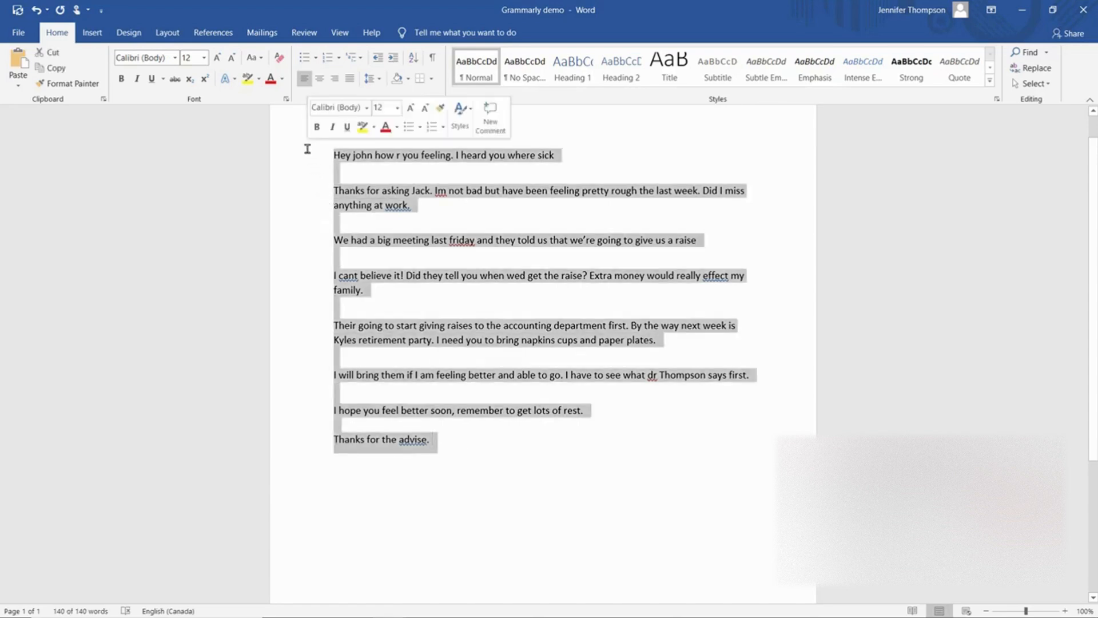
right_click(390, 199)
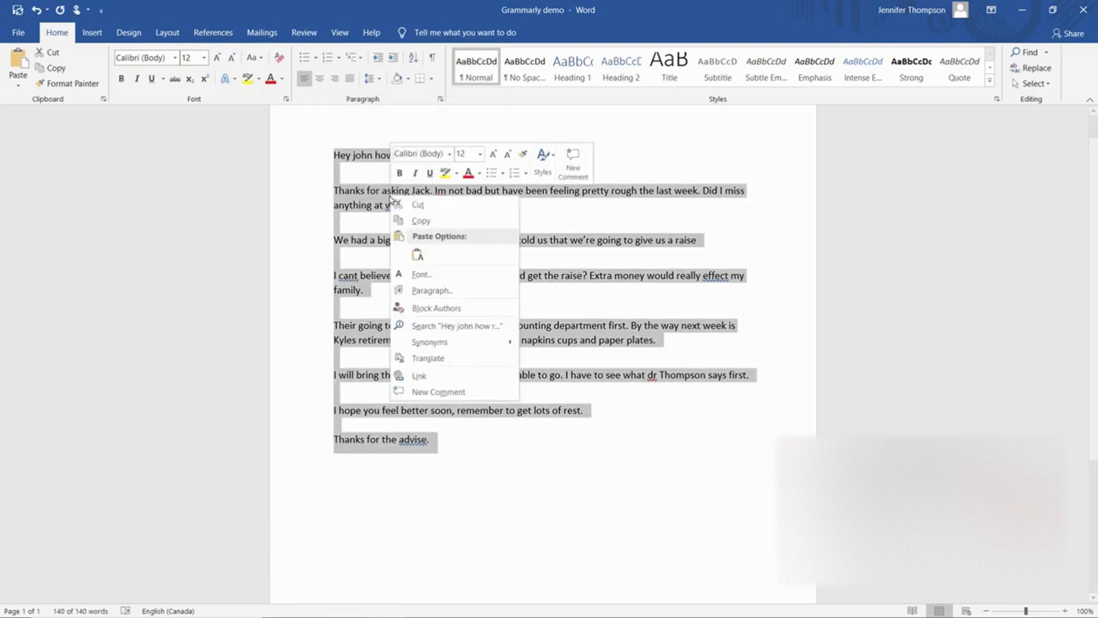
click(419, 223)
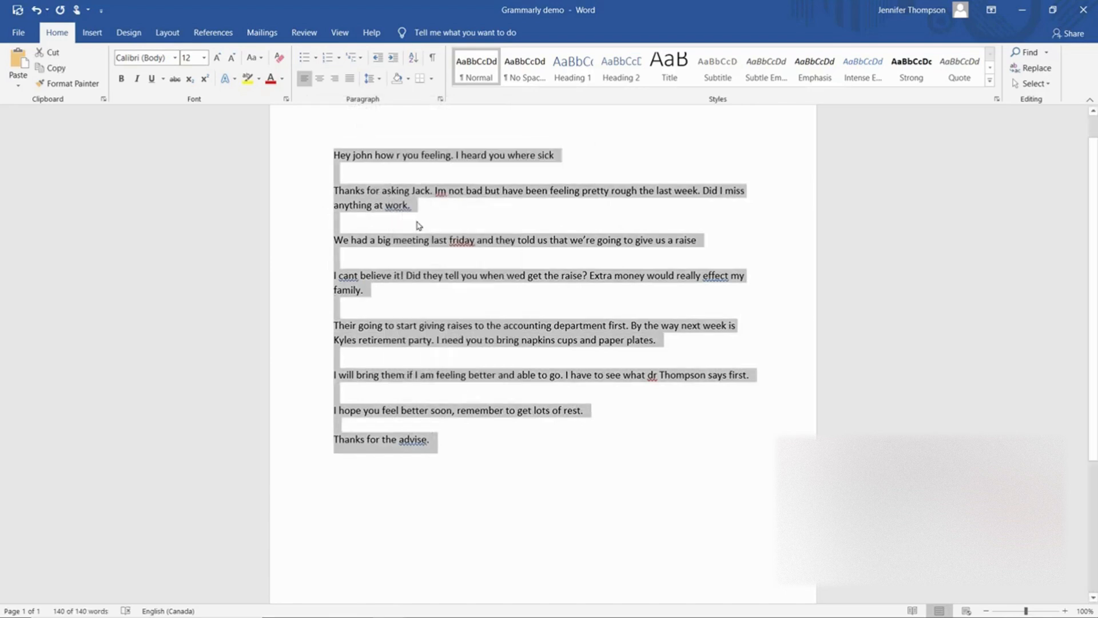
click(1022, 9)
click(116, 337)
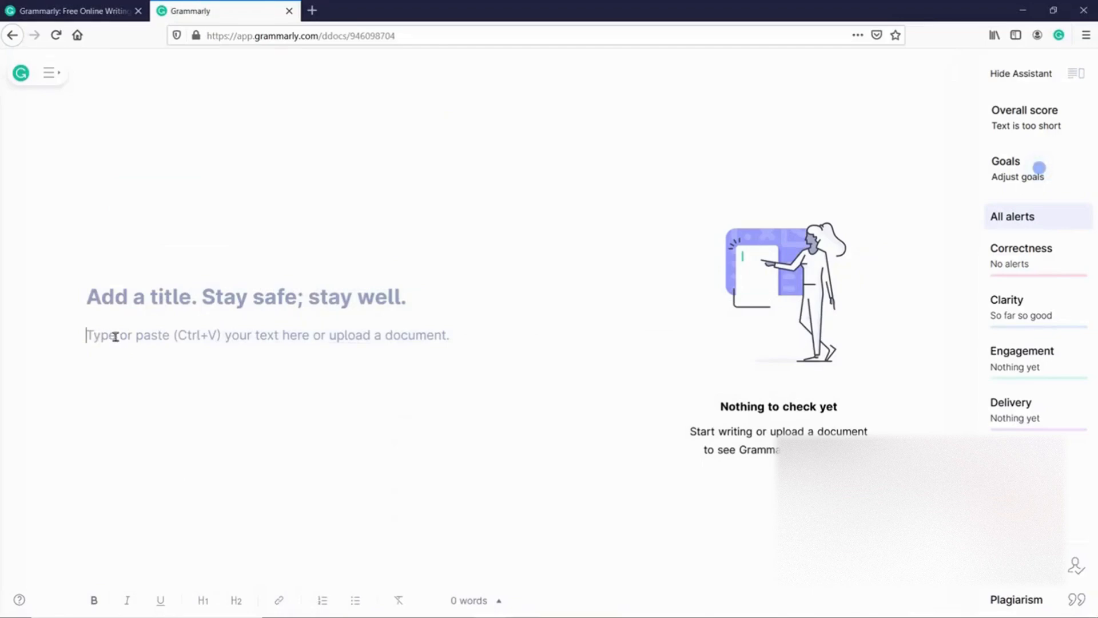
right_click(155, 340)
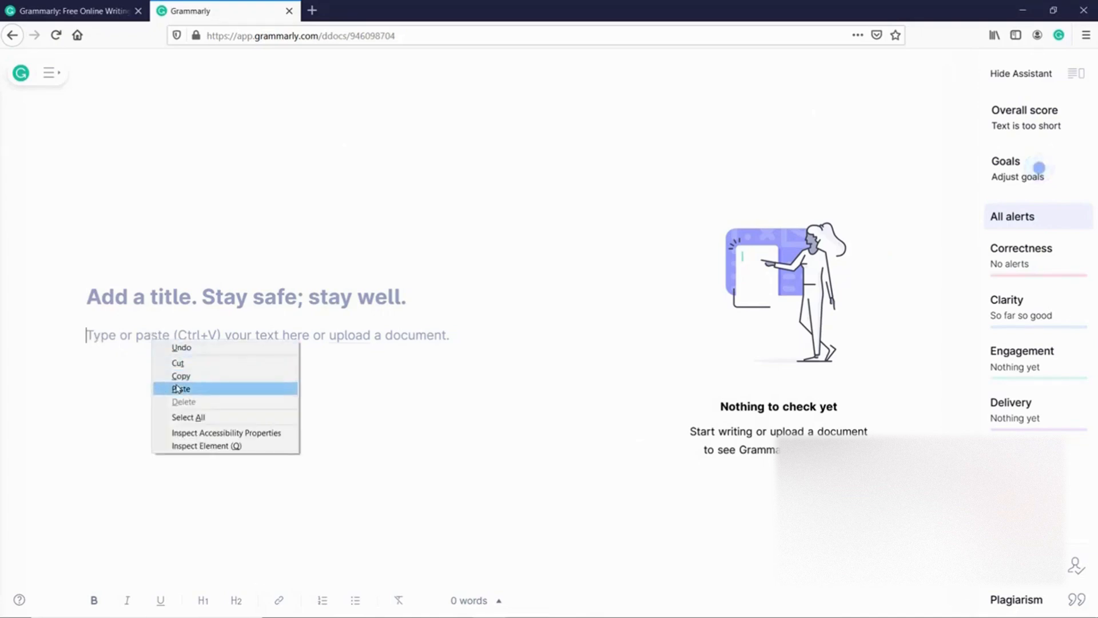
click(120, 341)
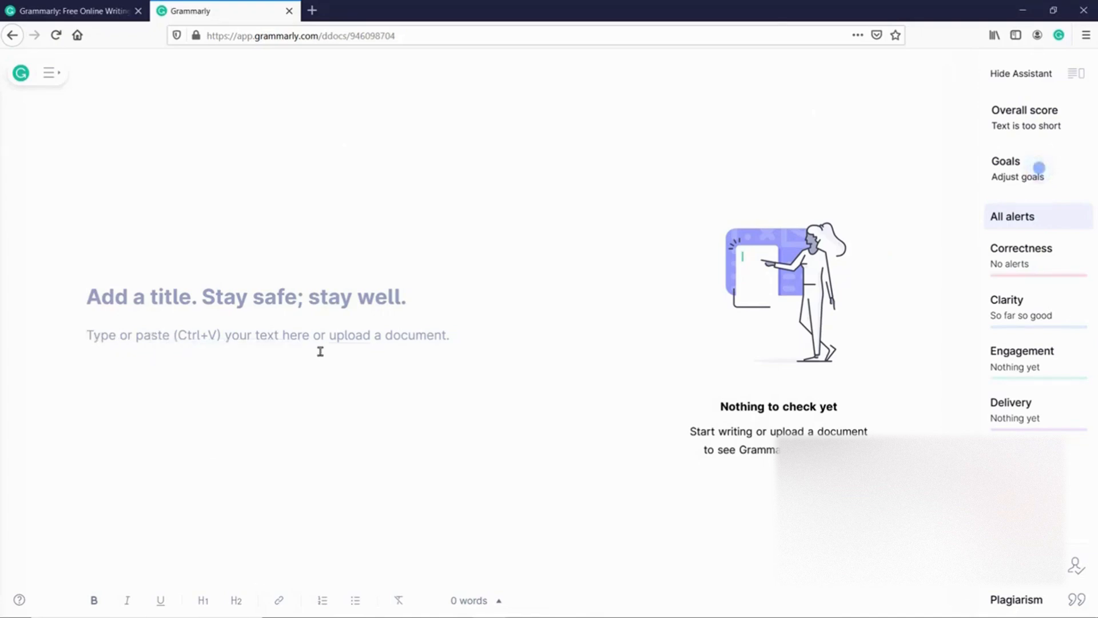
click(349, 336)
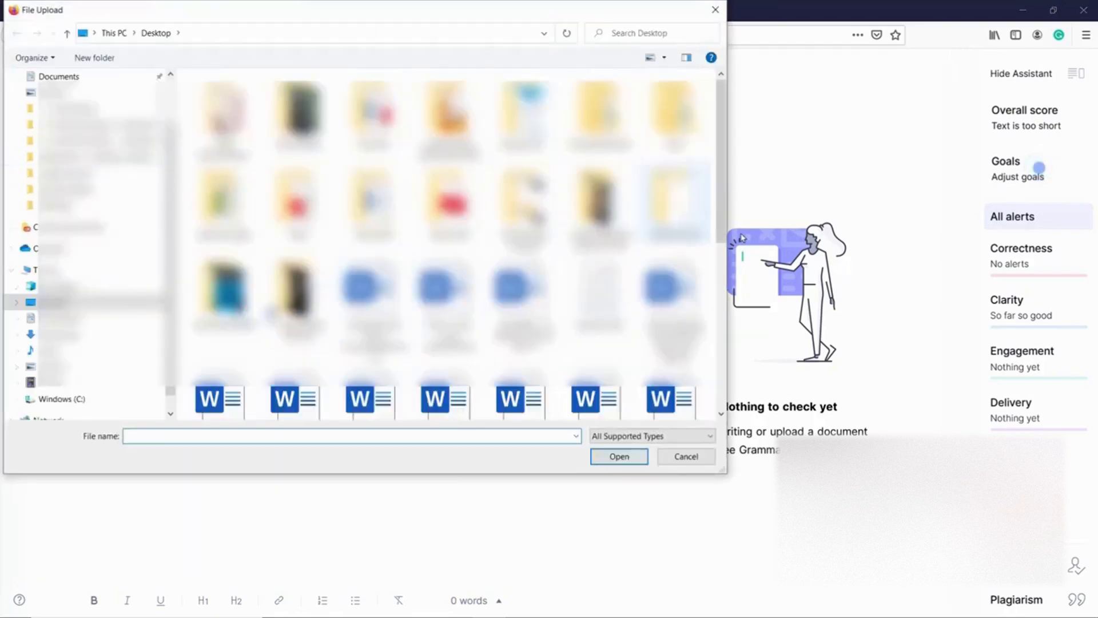
click(715, 10)
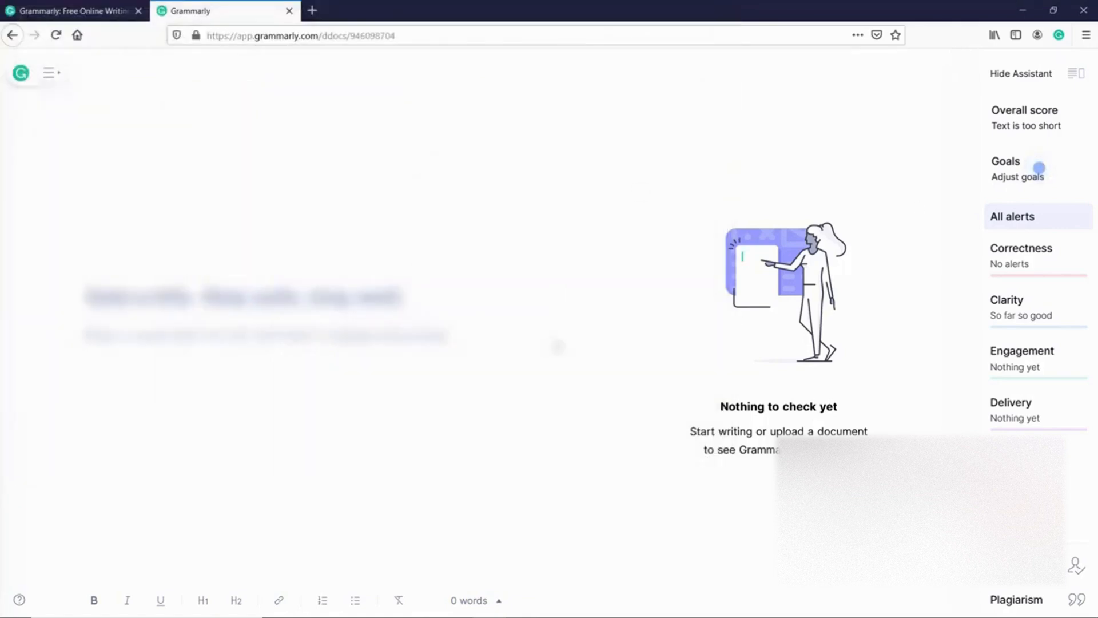
Step: Paste the copied text into the document body and title the document "Grammarly - Free Version Demo"
right_click(221, 343)
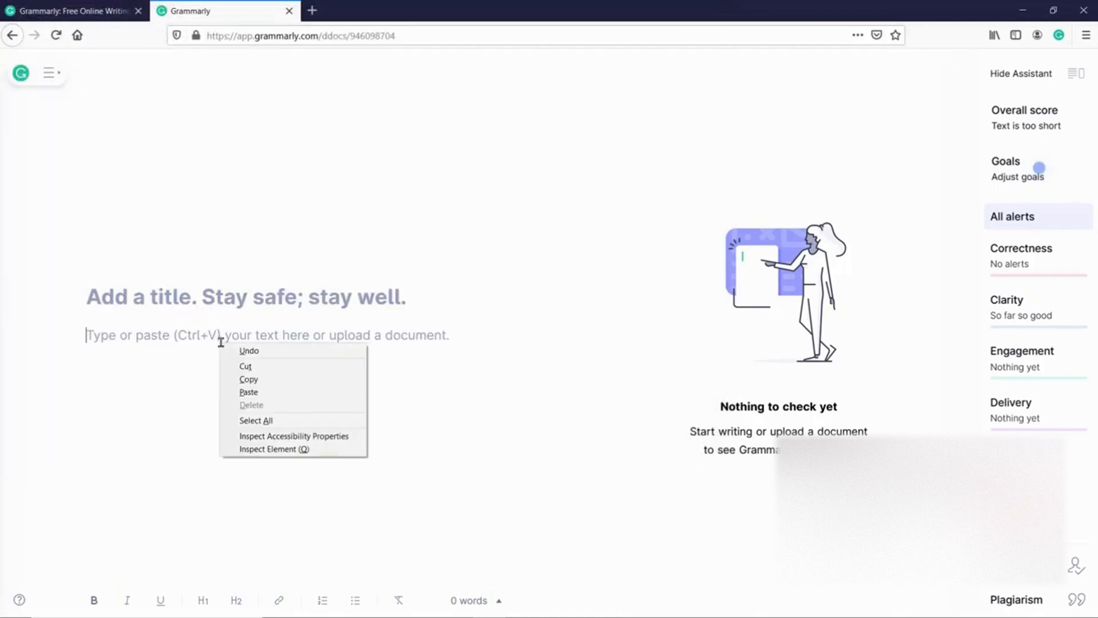
click(248, 392)
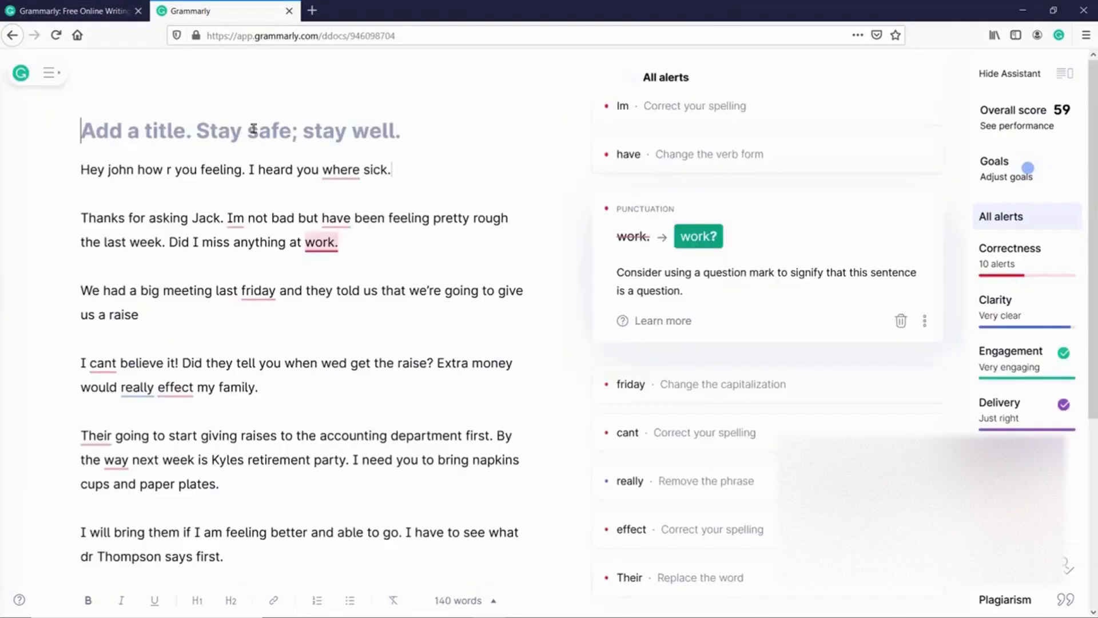
click(145, 130)
text(Grammarly )
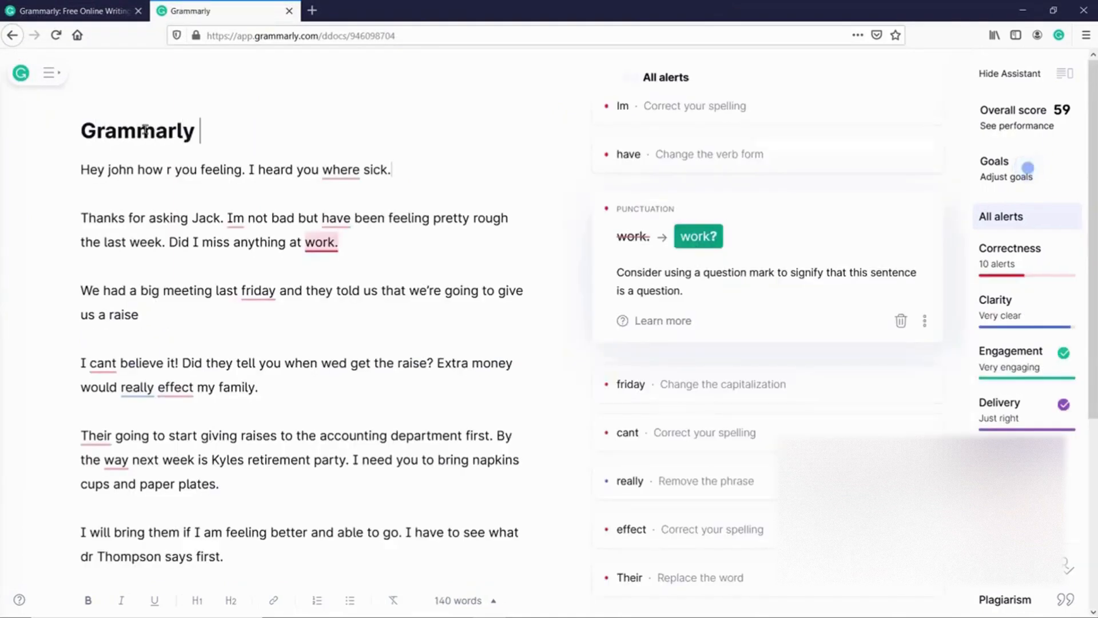
text(- Free Version Demo)
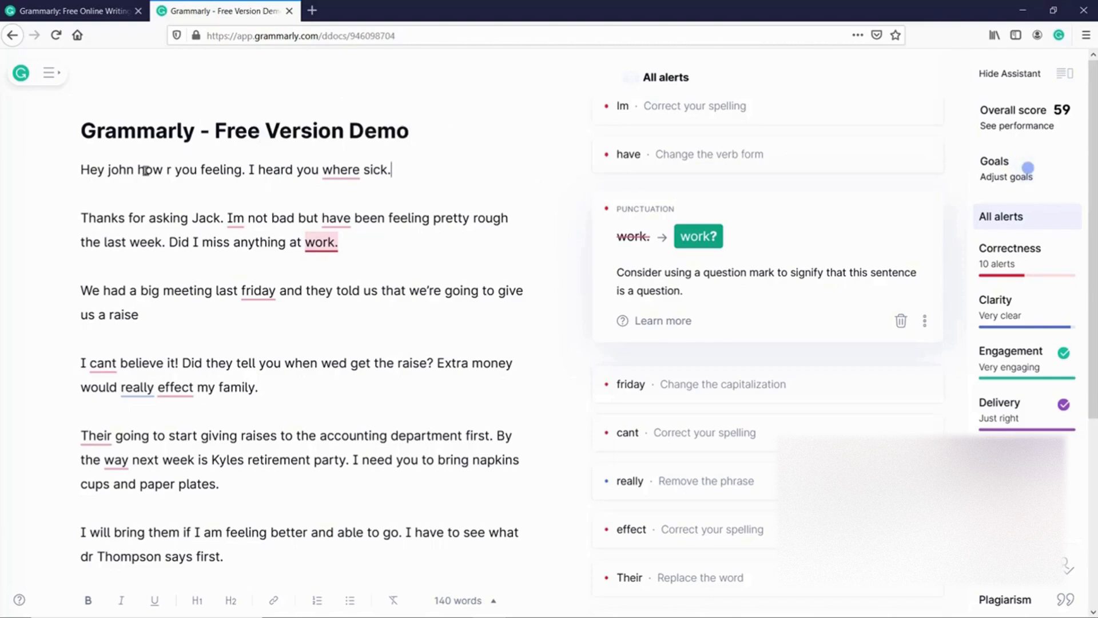
Step: Examine the opening greeting sentence of the first line for mistakes by highlighting it
drag(80, 171, 241, 172)
click(252, 182)
click(427, 176)
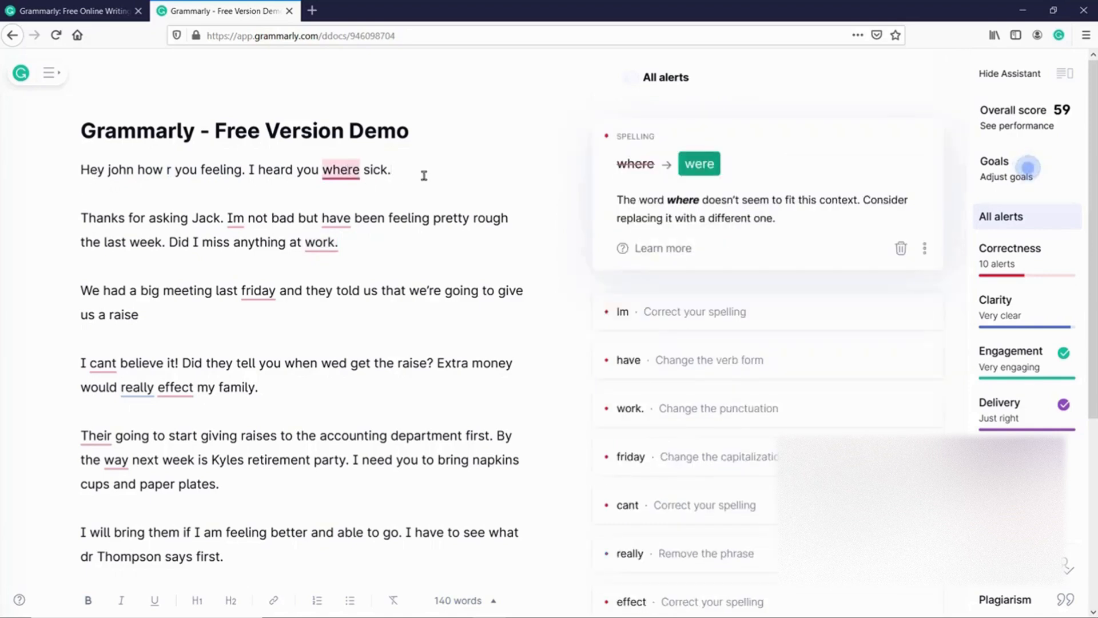
drag(247, 171, 73, 179)
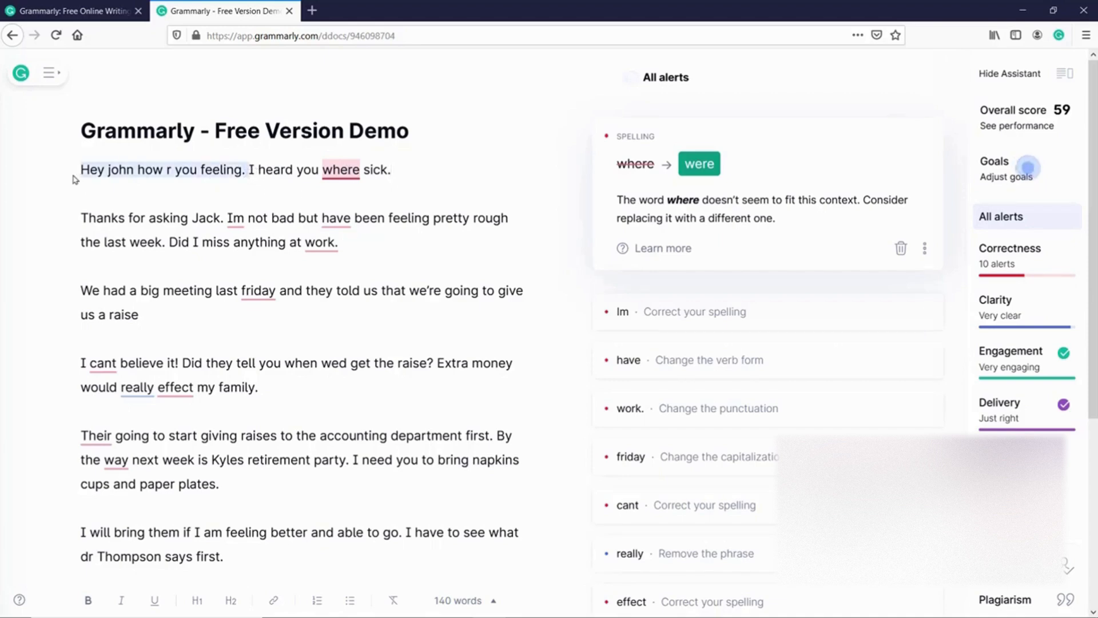
Step: Accept the spelling suggestions "were" for "where" in the first line and "I'm" for "Im" in the second paragraph
click(393, 175)
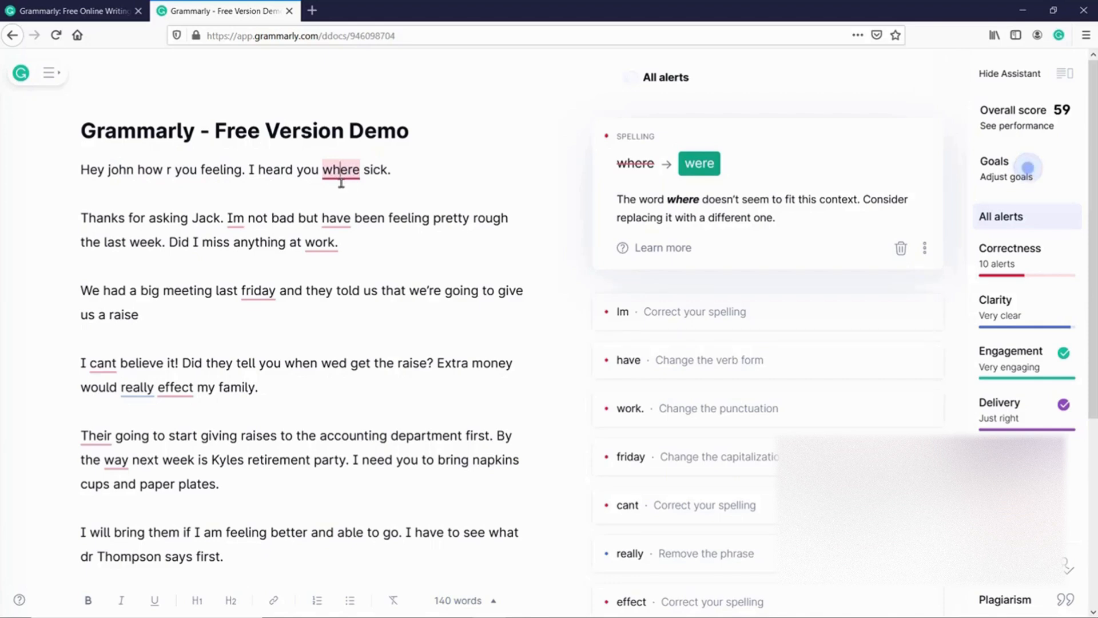
click(703, 166)
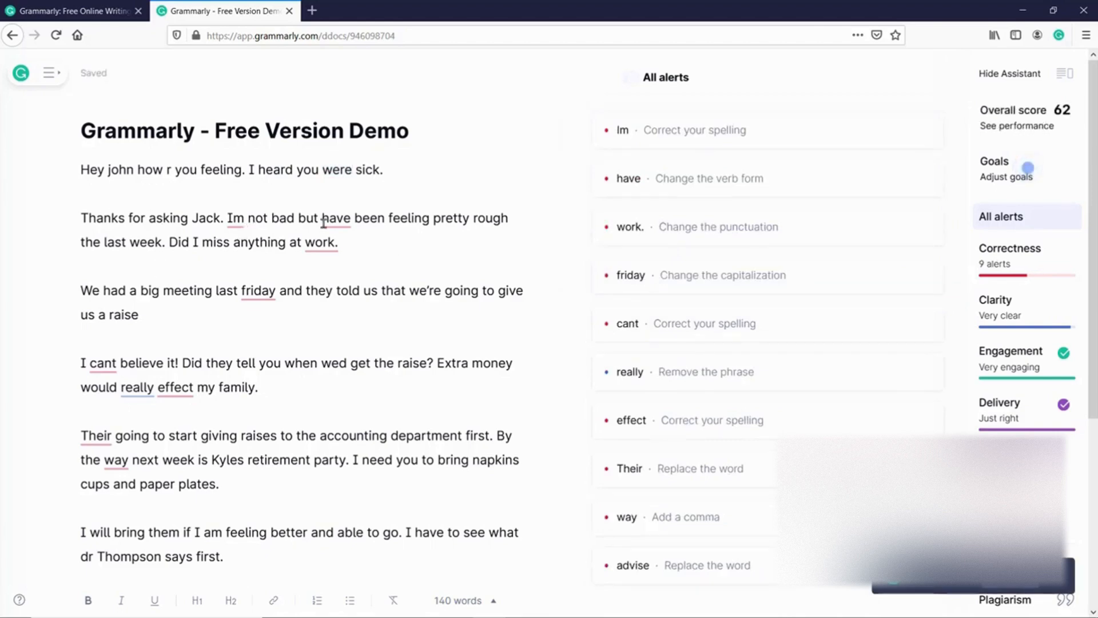
click(235, 219)
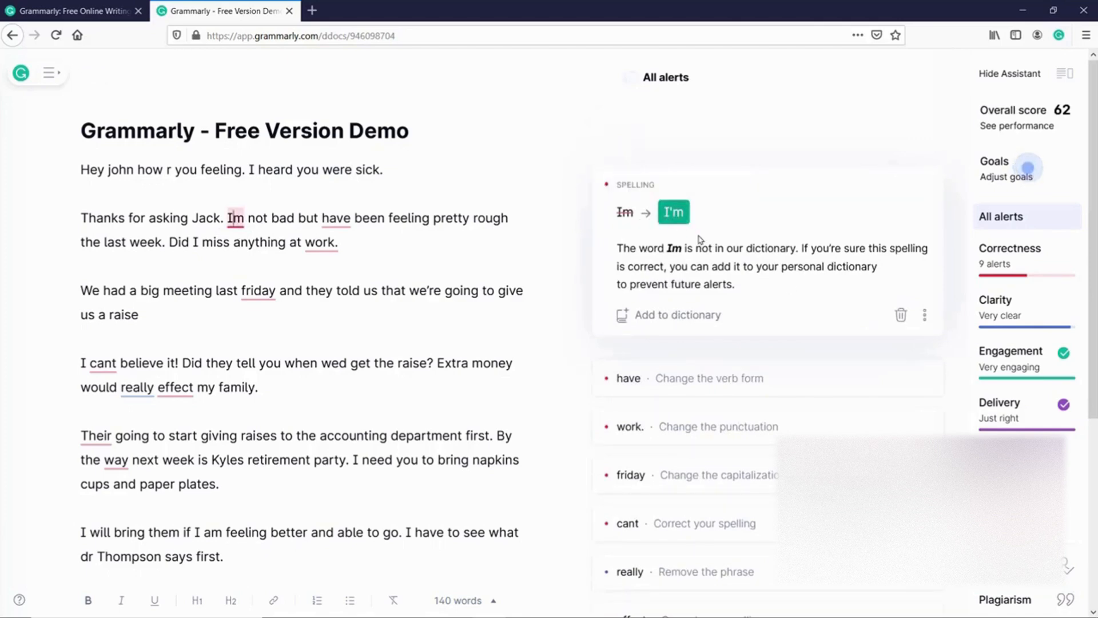
click(675, 222)
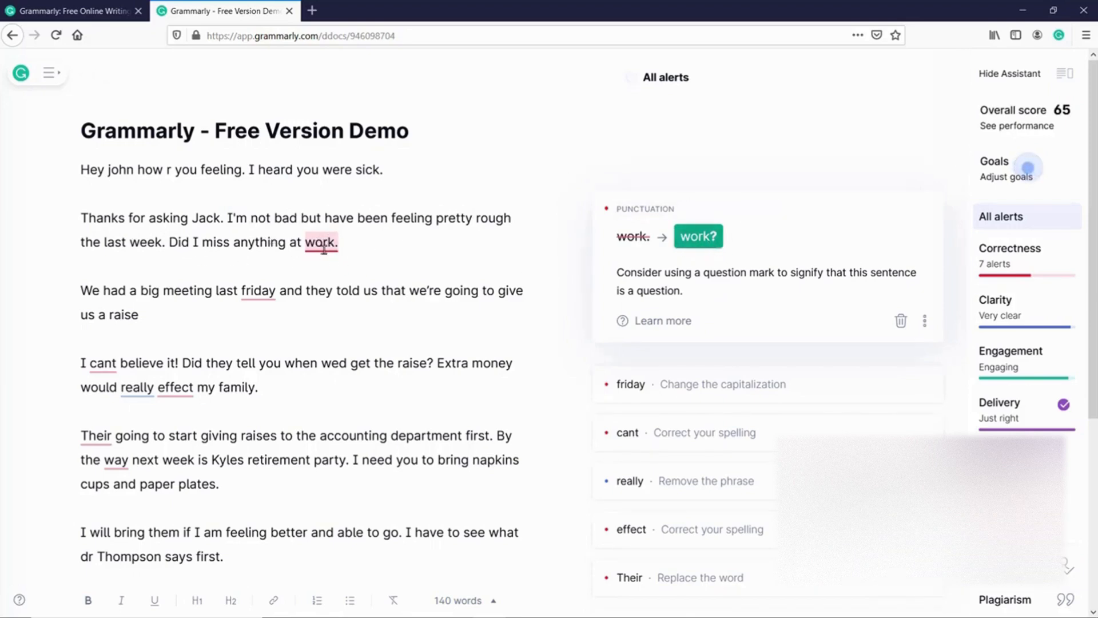
Step: Accept the question mark suggestion "work?" in the second paragraph and the capitalization suggestion "Friday" in the third
click(705, 245)
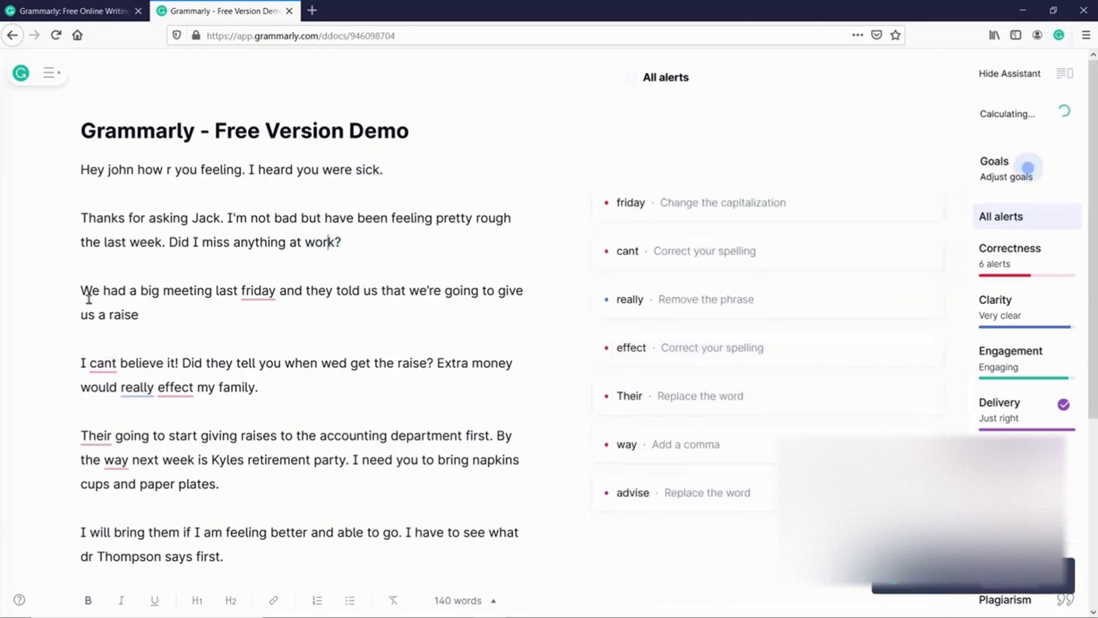
click(255, 290)
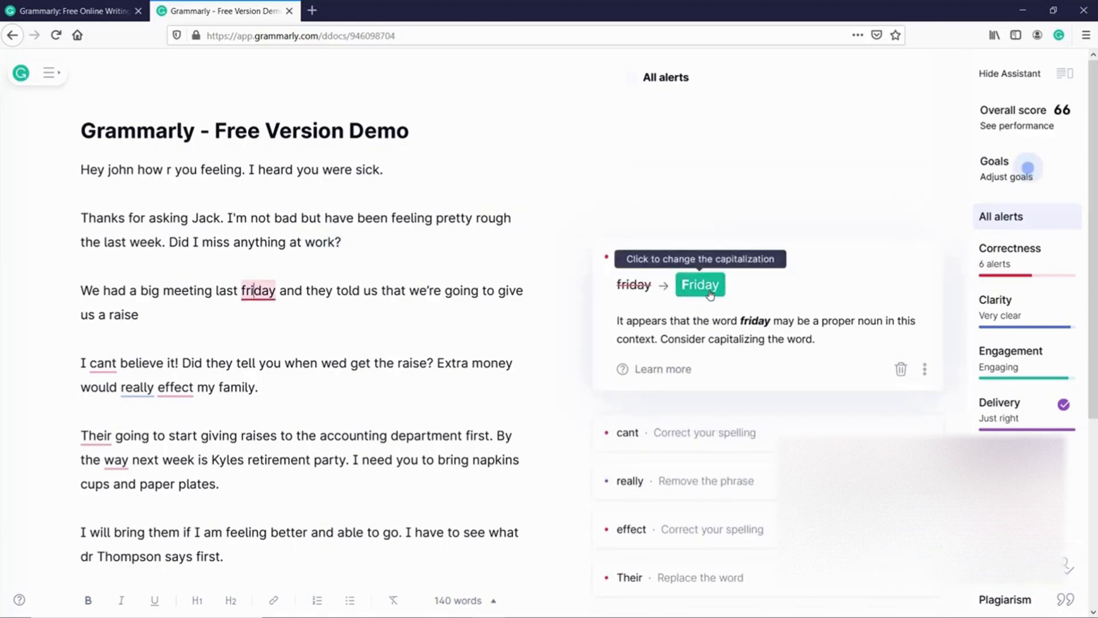
click(711, 295)
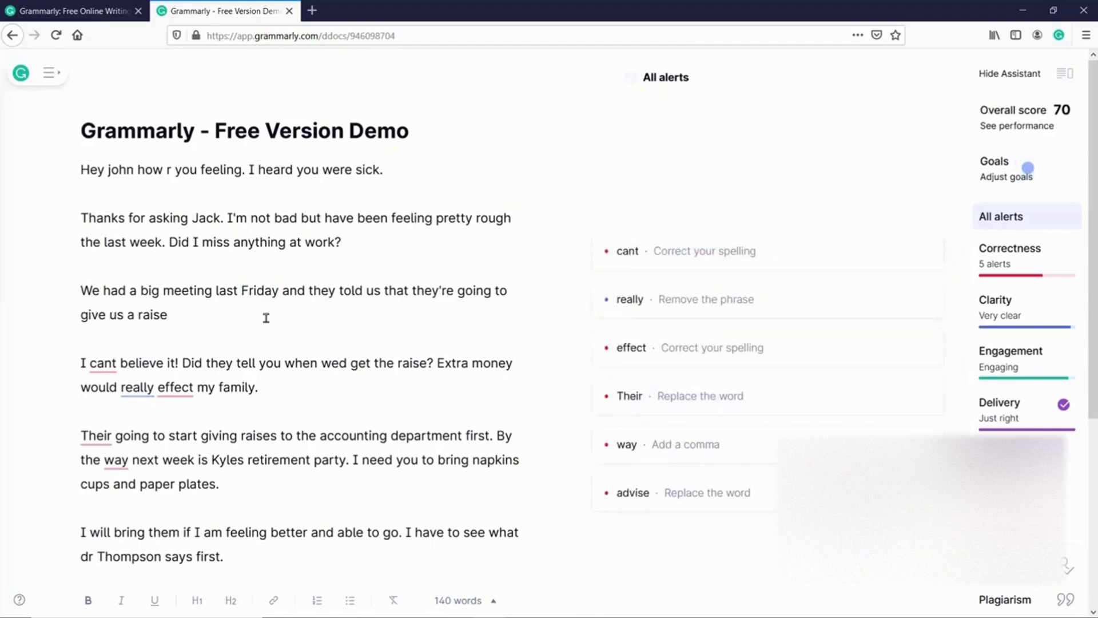
Step: Try to add a period after "give us a raise" at the end of the third paragraph
click(196, 318)
mouse_move(189, 388)
text(.)
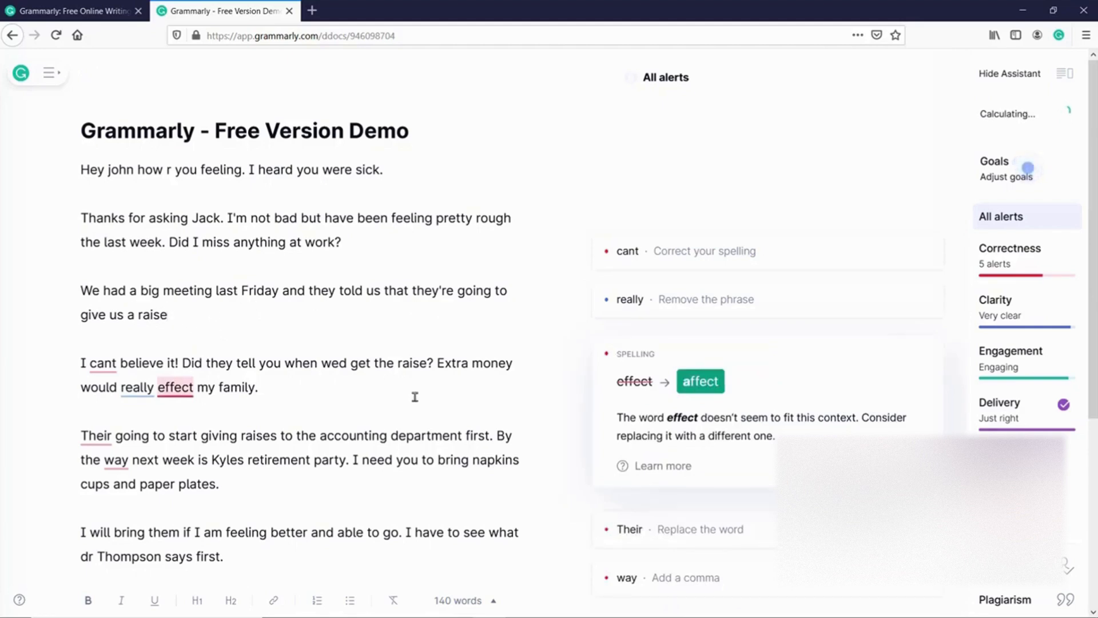
Step: Accept the suggestions "can't" for "cant" and "affect" for "effect" in the fourth paragraph, checking the unflagged word "wed"
click(104, 363)
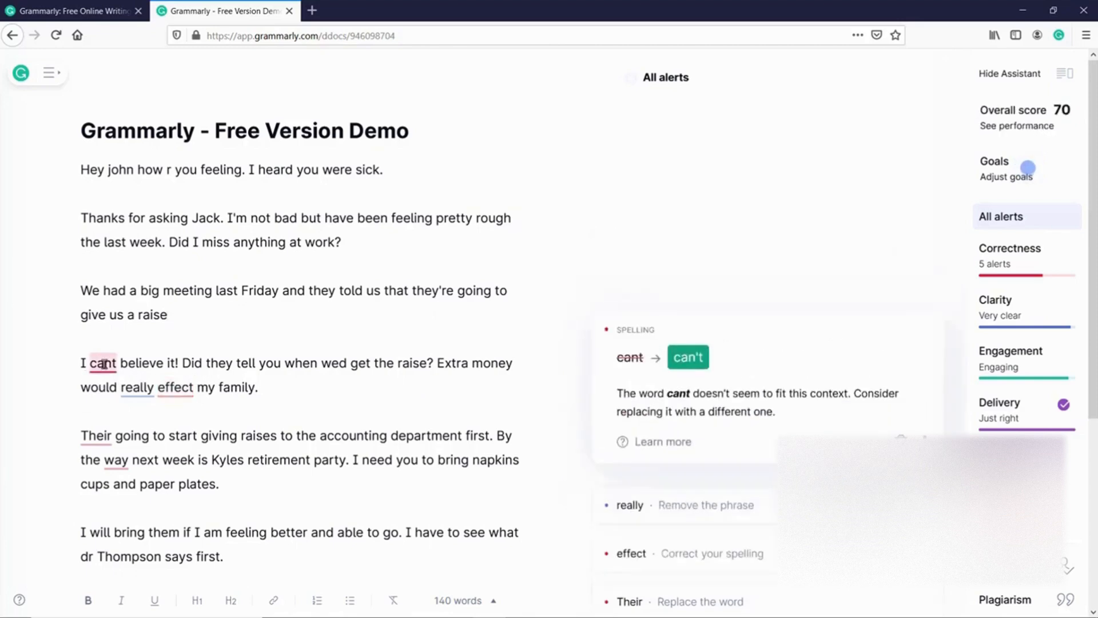
click(687, 361)
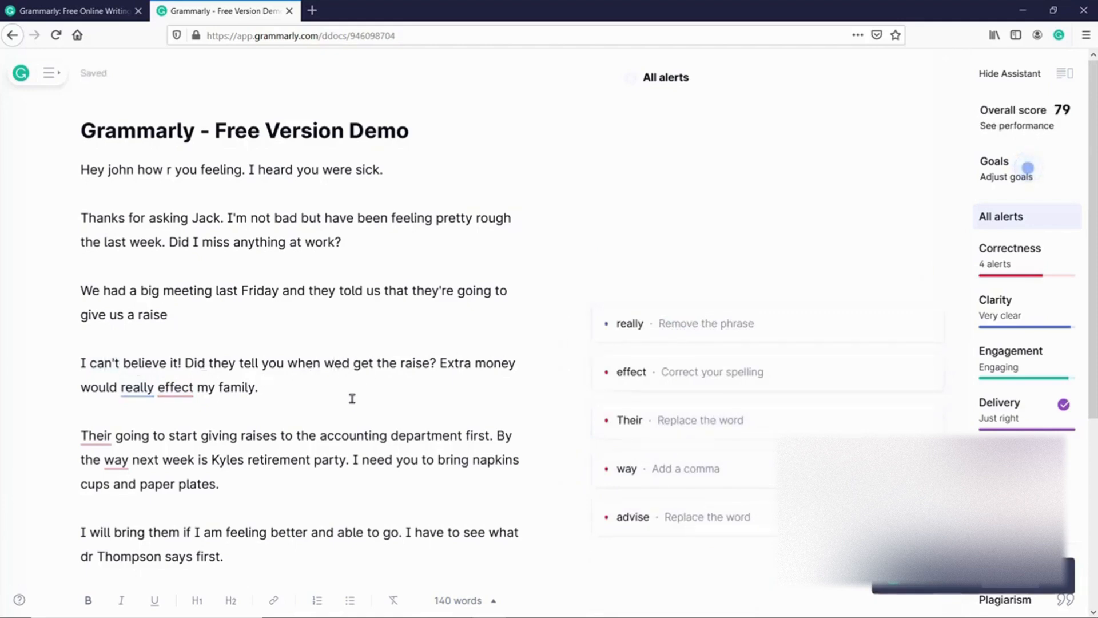
double_click(333, 365)
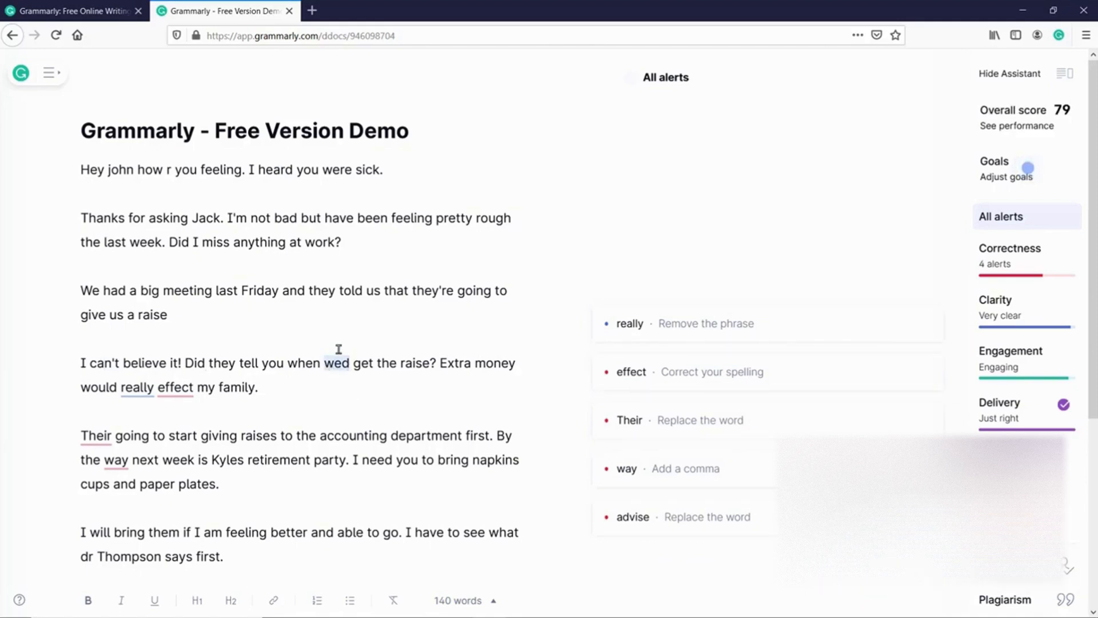
click(349, 367)
click(178, 397)
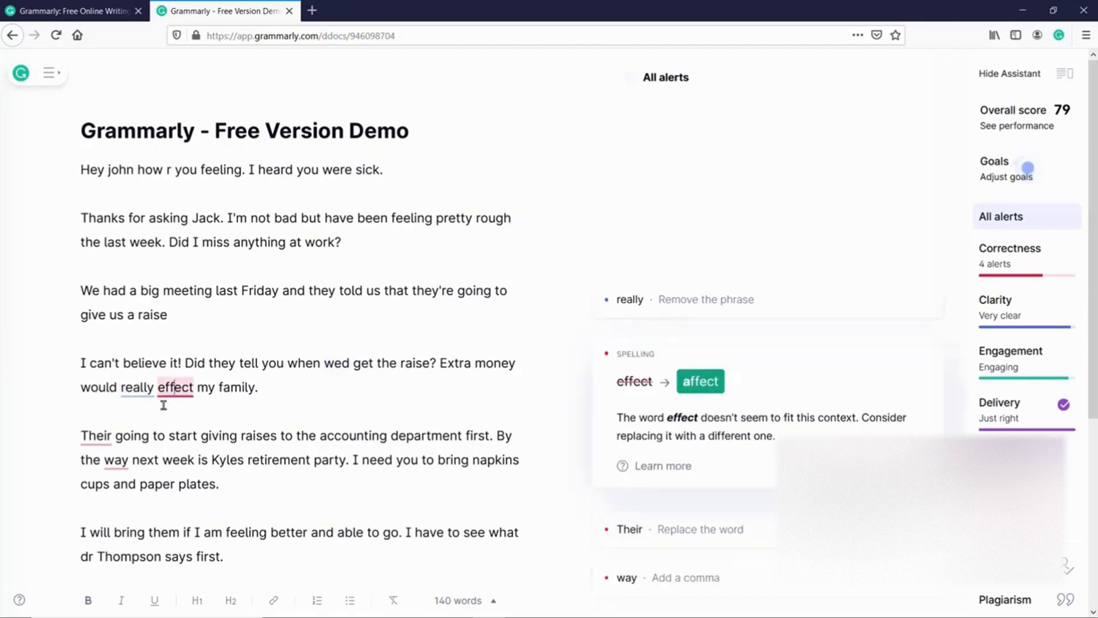
click(701, 382)
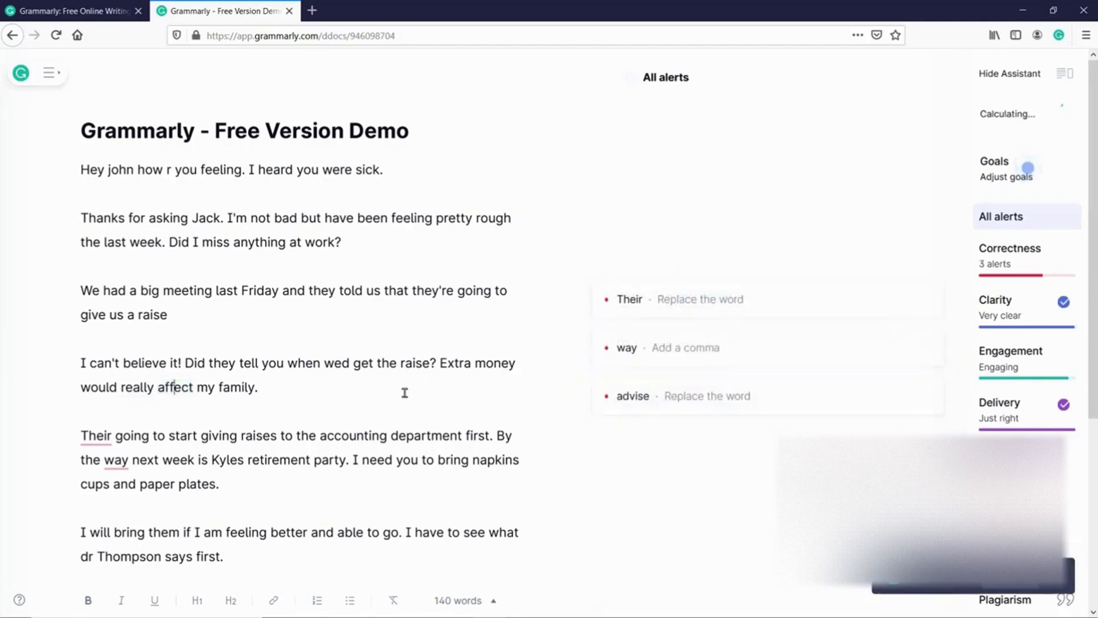
Step: Examine the conciseness suggestion for "really" in the fourth paragraph and the descriptions of the alert categories
scroll(209, 345, down, 3)
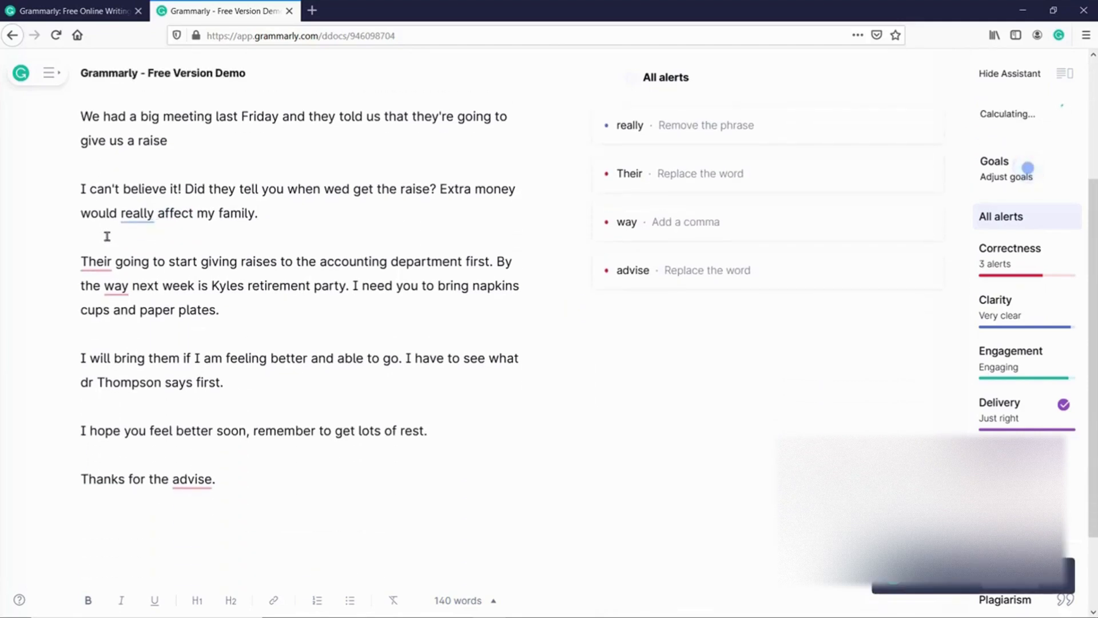
scroll(131, 258, up, 3)
click(140, 387)
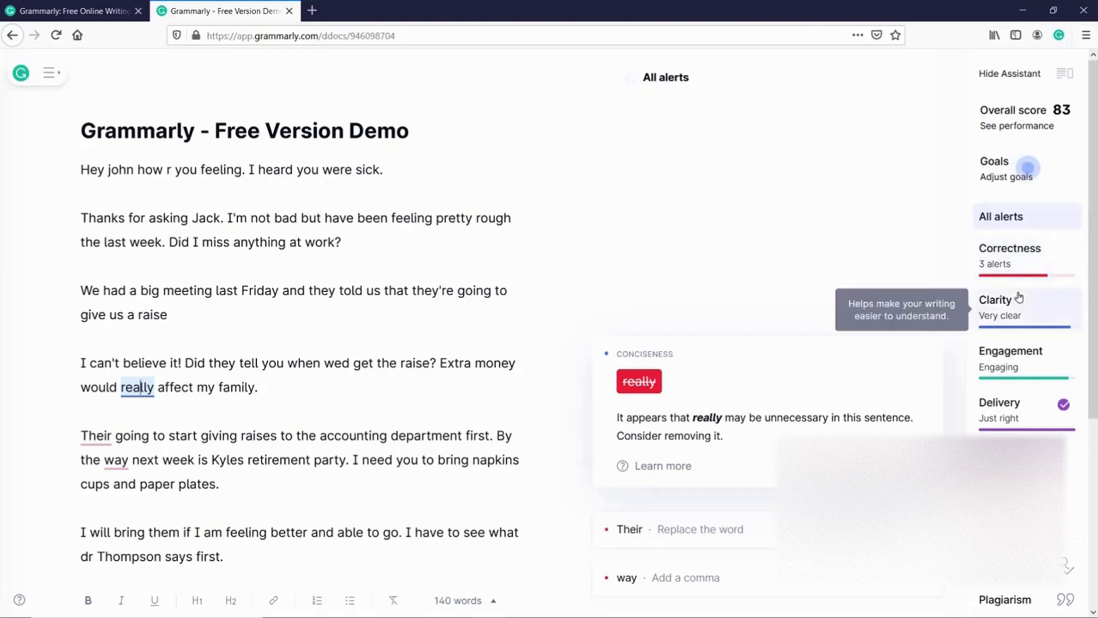
click(1042, 308)
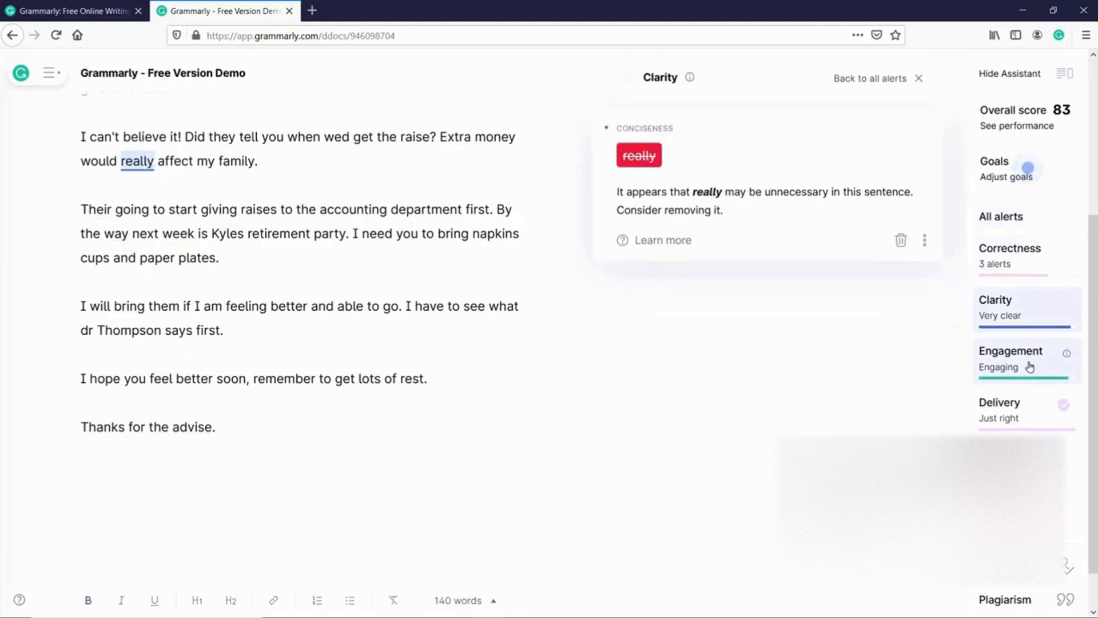
mouse_move(1008, 416)
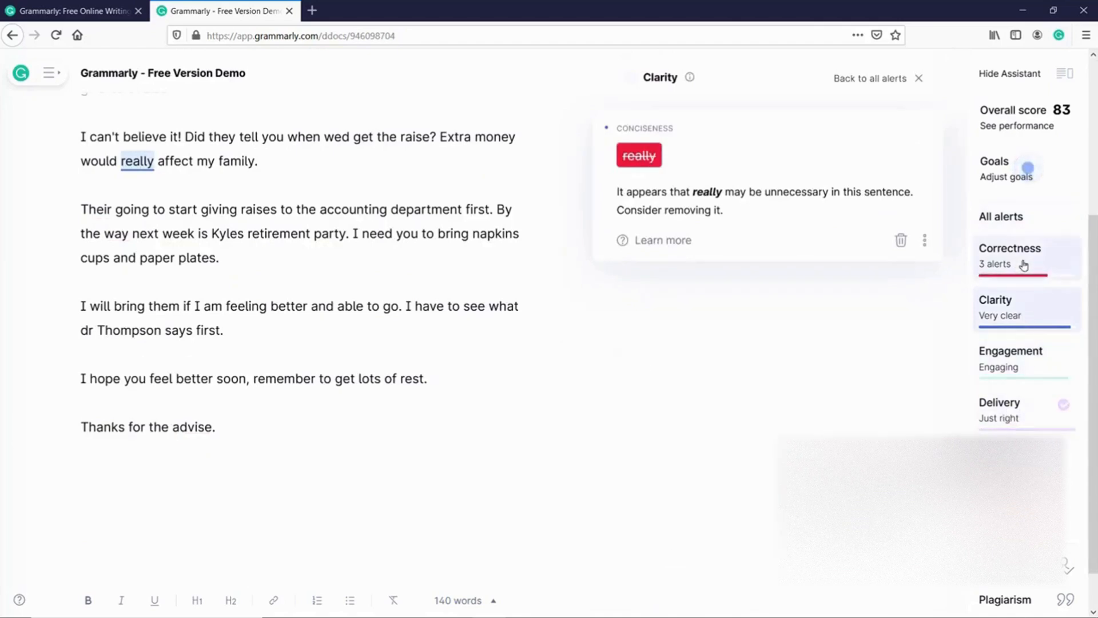
mouse_move(1030, 245)
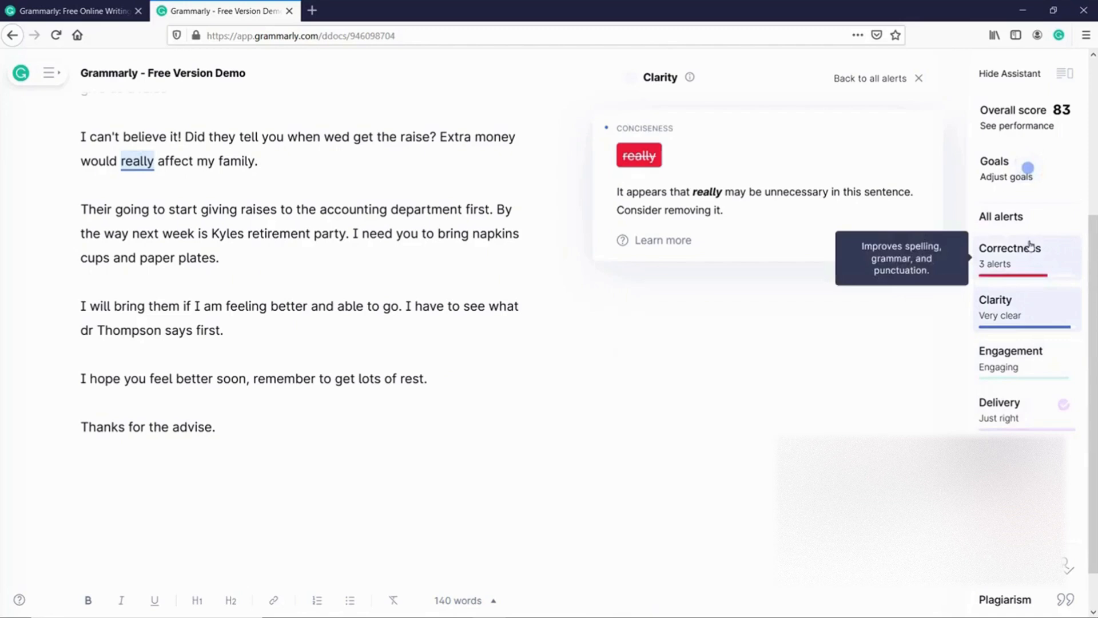
Step: Show only the Correctness alerts and replace "Their" with "They're" at the start of the fifth paragraph
click(1032, 273)
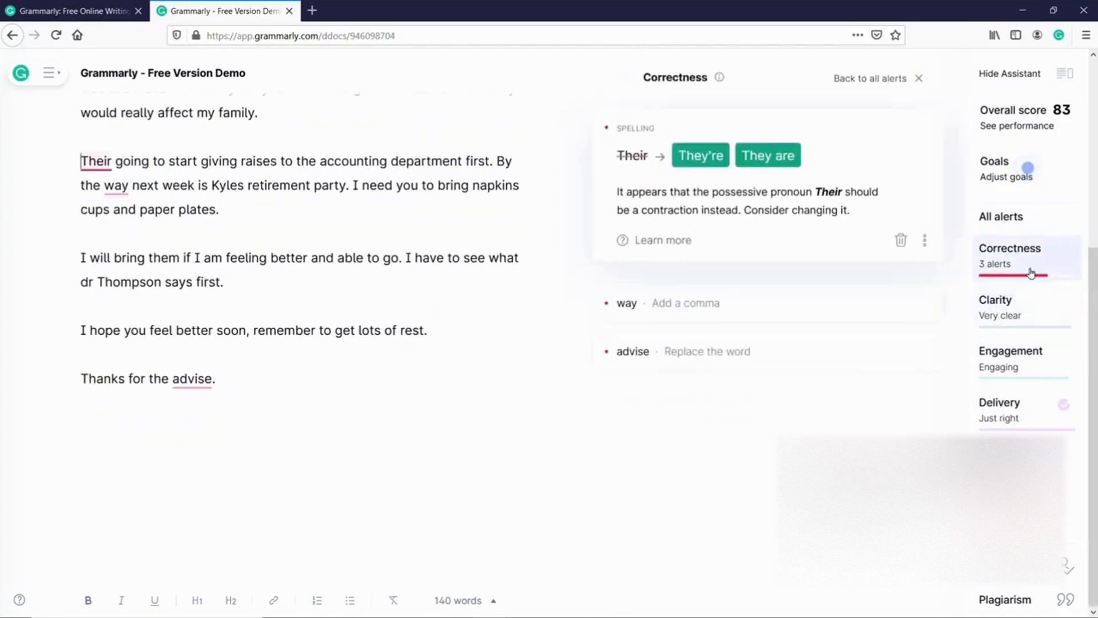
scroll(368, 263, up, 5)
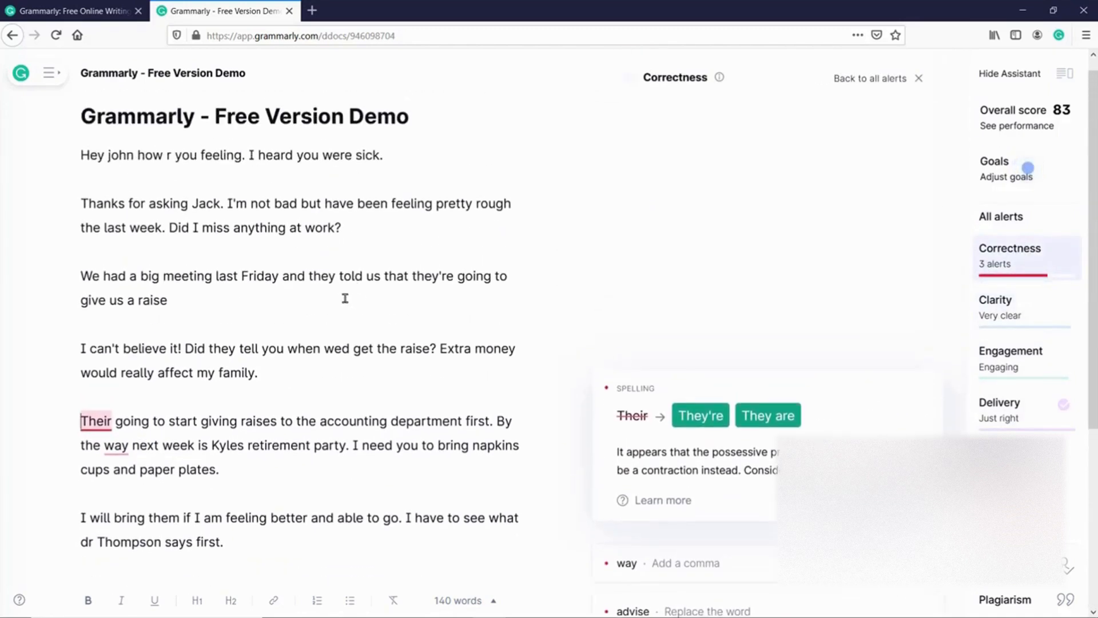
scroll(175, 455, down, 3)
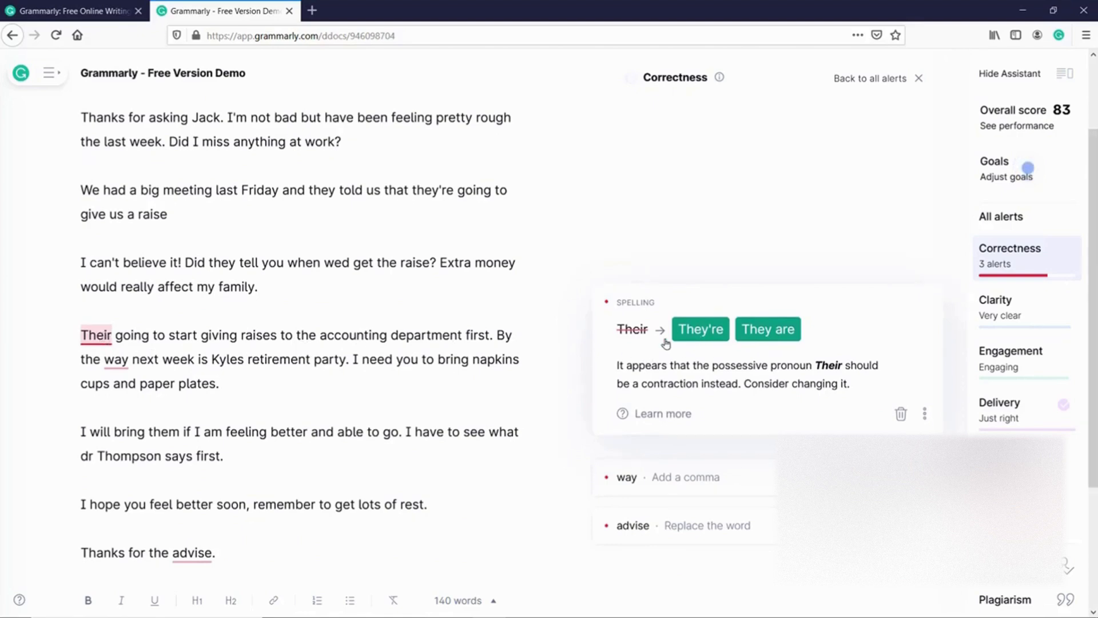
click(703, 331)
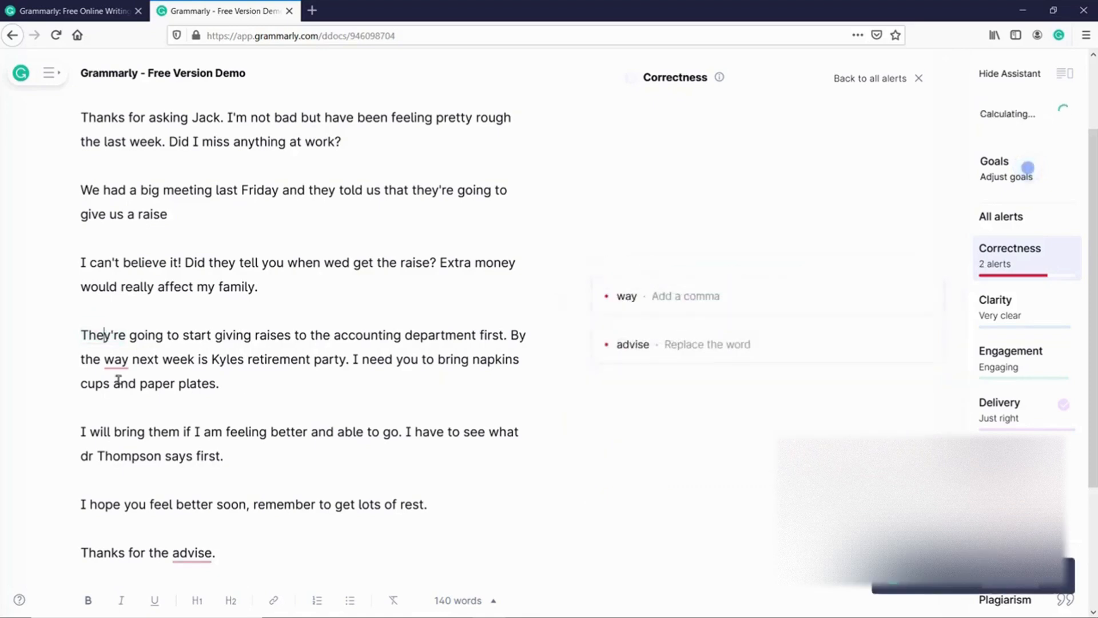
Step: Accept the comma after "By the way" and the singular possessive form of the name before "retirement party"
click(118, 361)
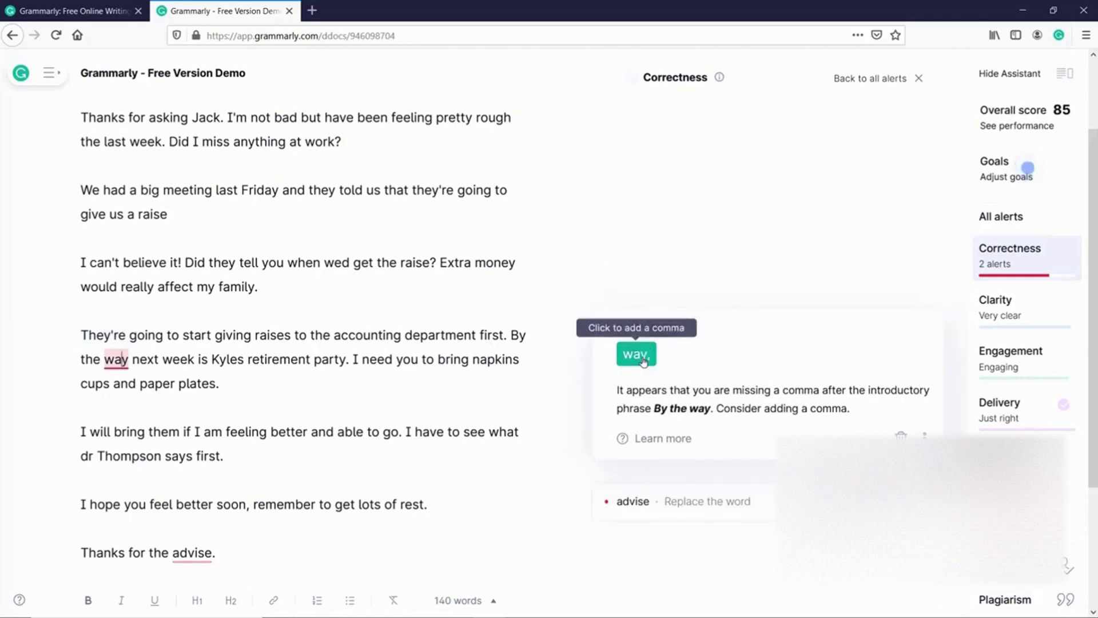
click(648, 352)
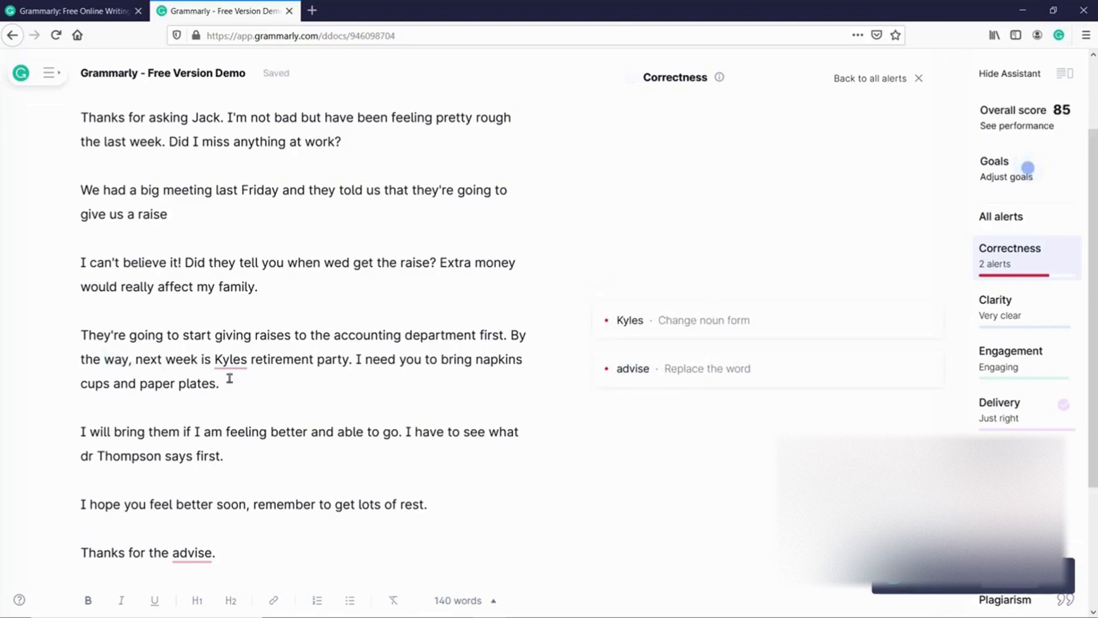
click(231, 360)
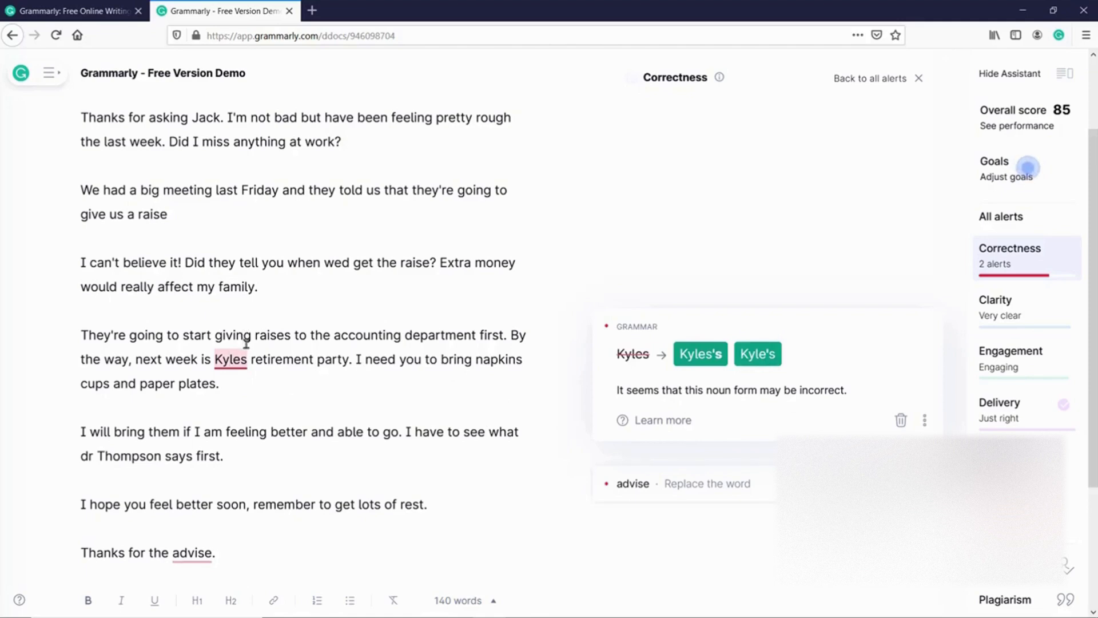
click(765, 362)
Step: Examine the last paragraphs for unflagged mistakes around "napkins cups", "dr" and "soon, remember"
click(399, 377)
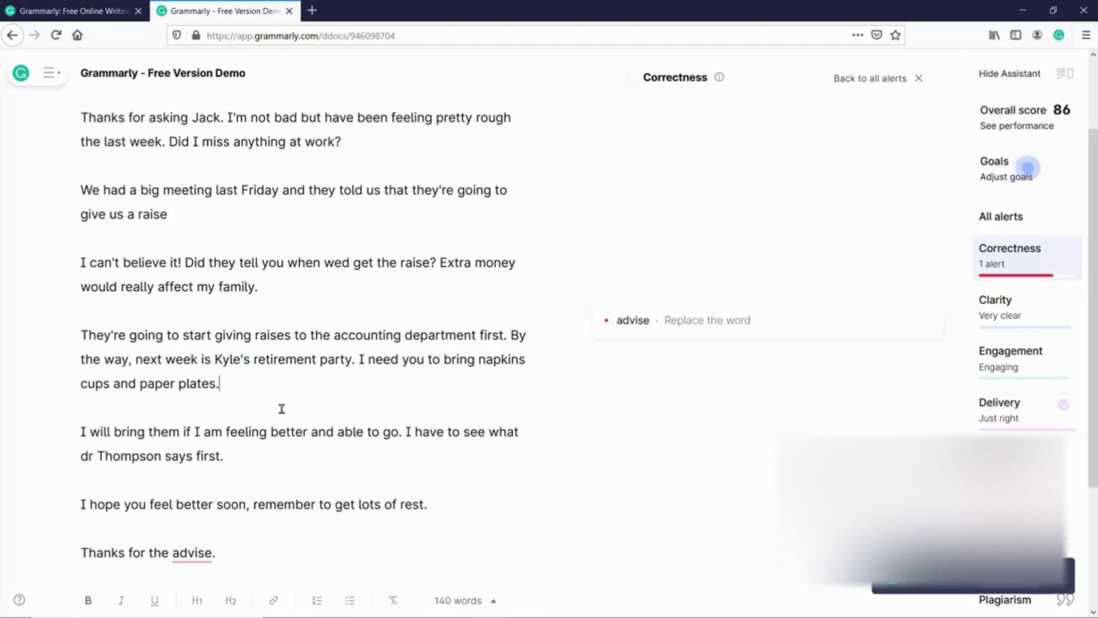
scroll(389, 406, down, 3)
click(498, 397)
scroll(534, 300, up, 3)
click(525, 354)
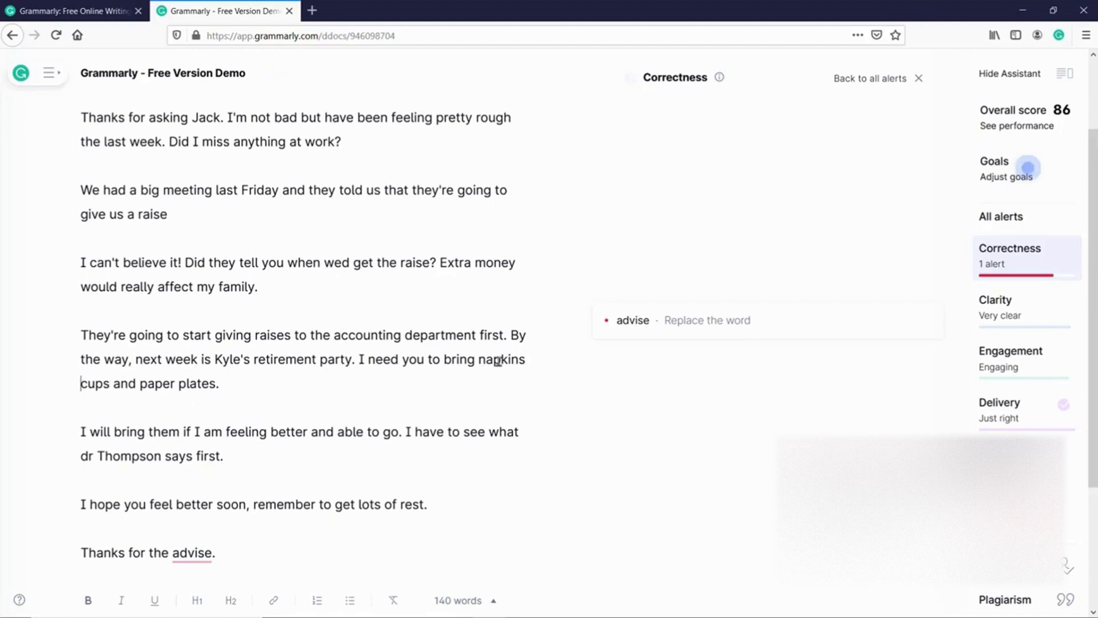
scroll(257, 450, down, 2)
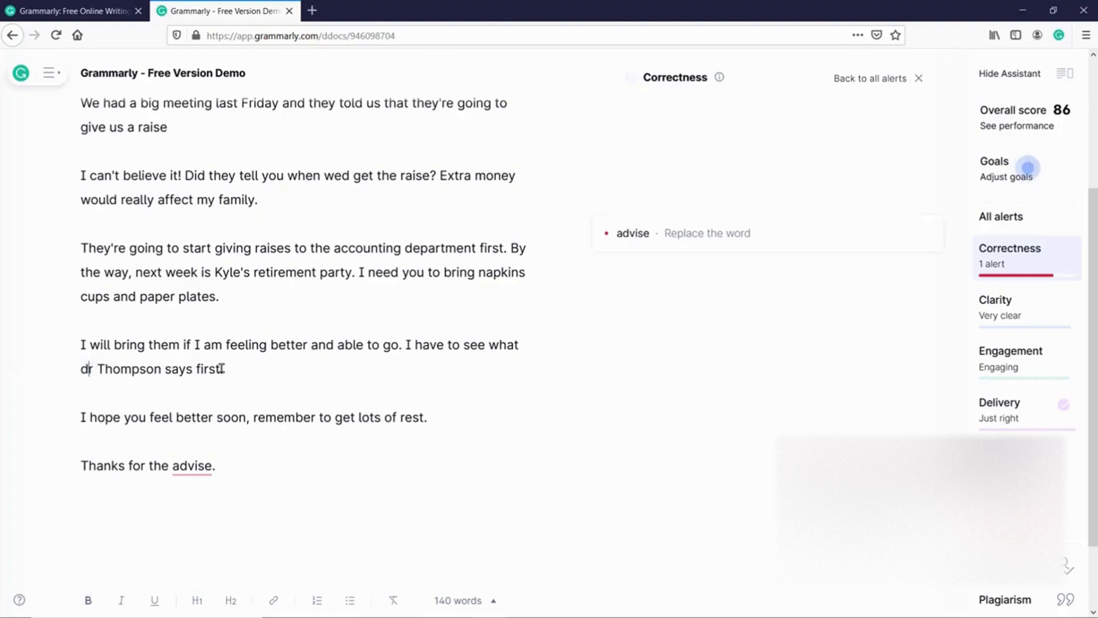
scroll(340, 395, down, 2)
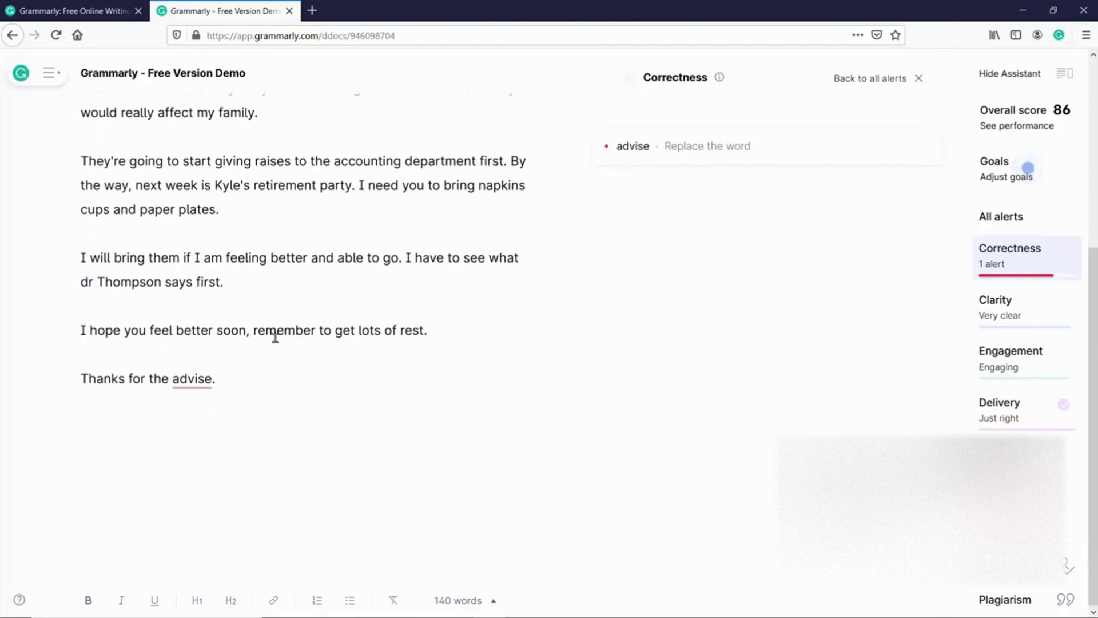
click(250, 332)
click(323, 332)
click(284, 393)
Step: Accept the spelling suggestion "advice" for "advise" in the last line
click(194, 379)
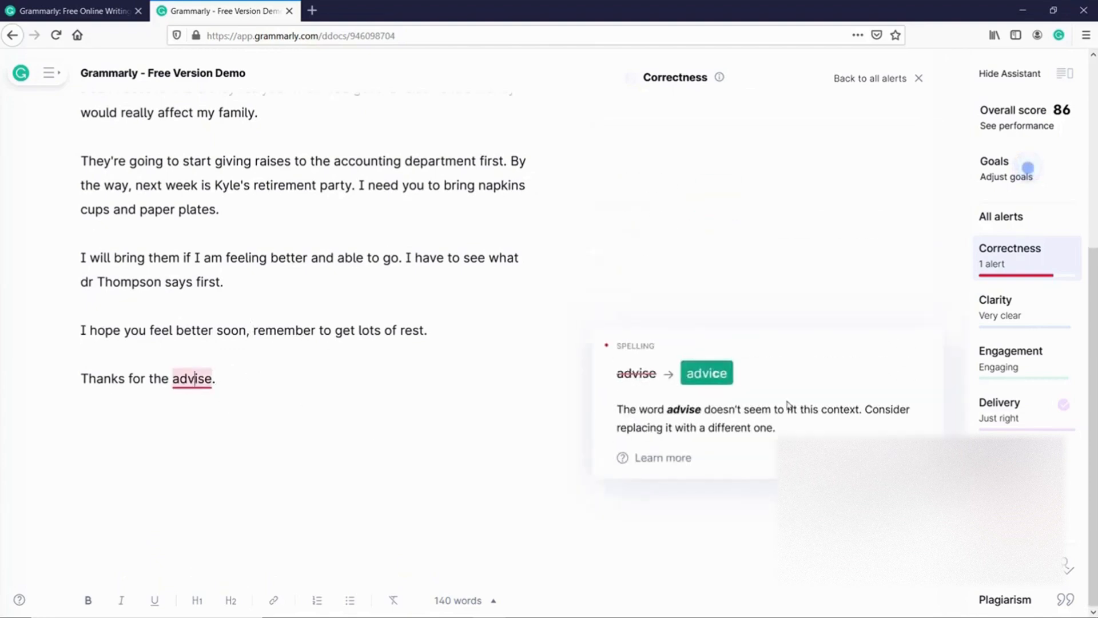
click(716, 380)
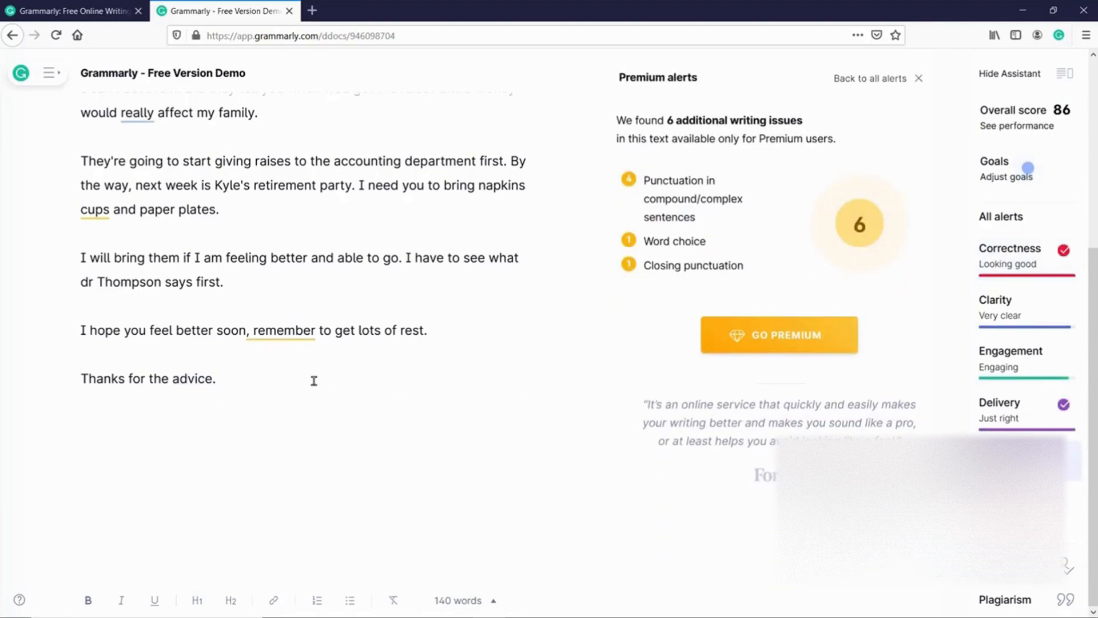
Step: Examine the Premium-only alerts marked throughout the text, including those on "remember", "how", "bad", "raise" and "cups"
click(278, 330)
scroll(360, 323, up, 2)
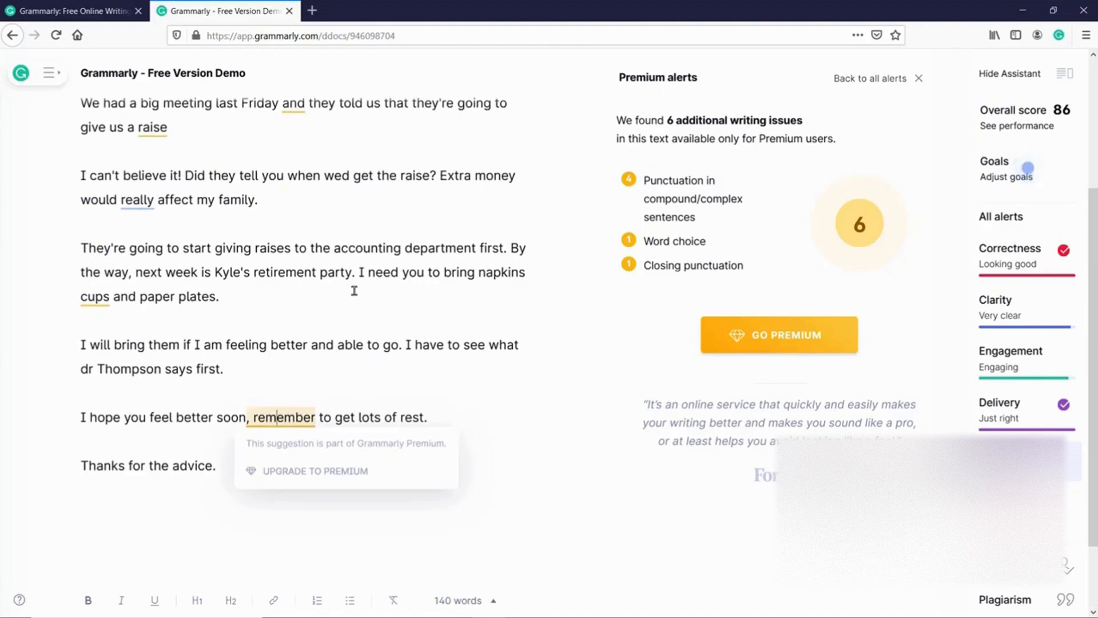
scroll(354, 292, up, 3)
click(154, 156)
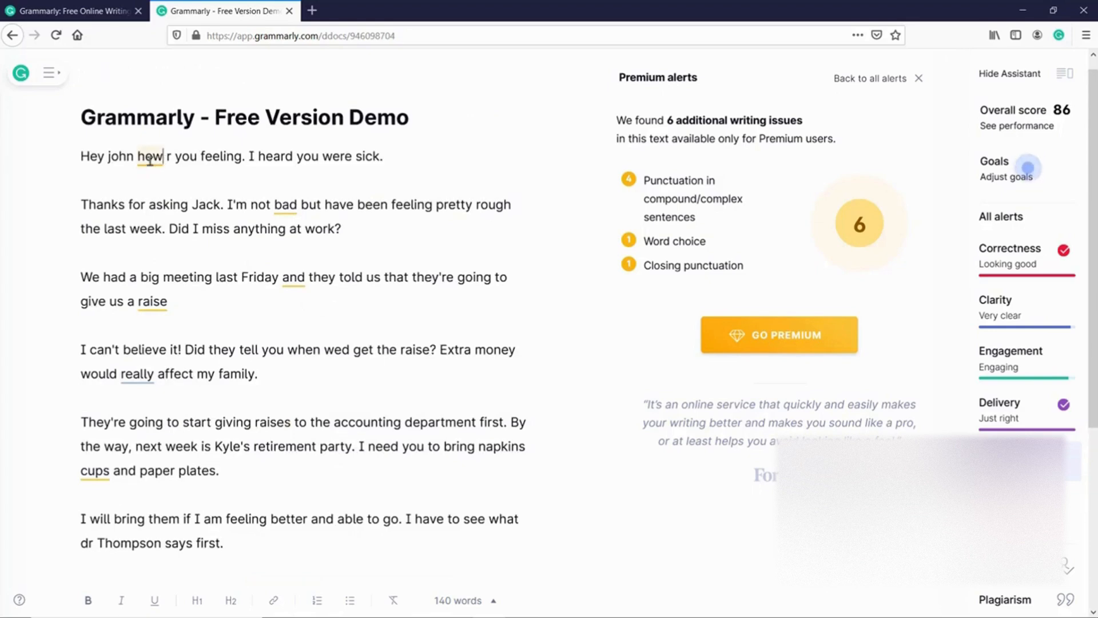
click(287, 202)
click(168, 302)
scroll(121, 394, down, 3)
click(110, 385)
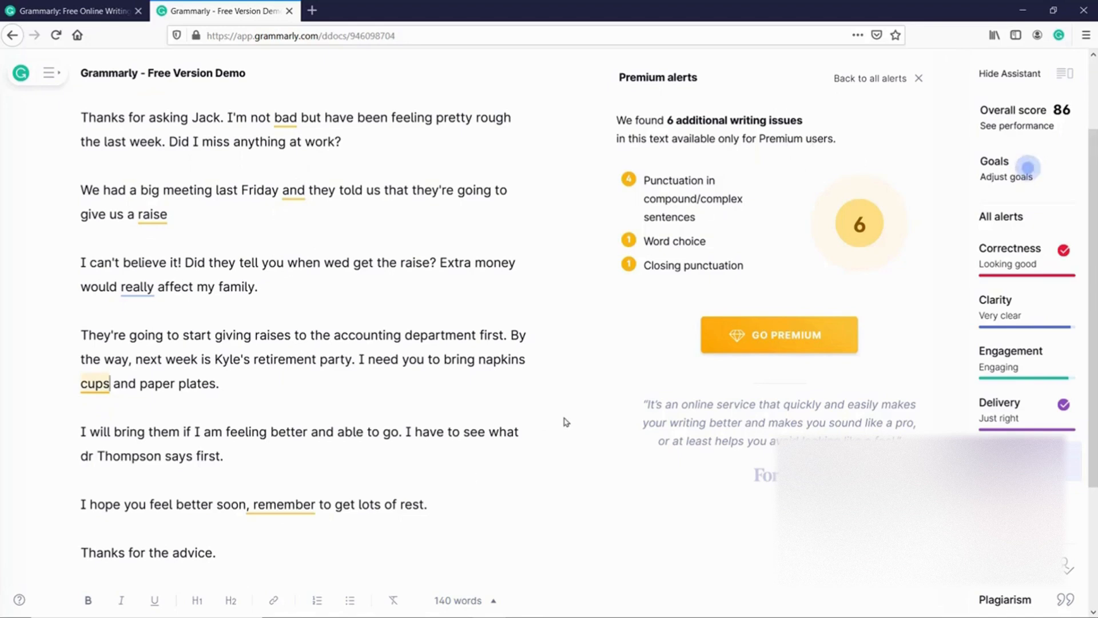
scroll(414, 471, down, 3)
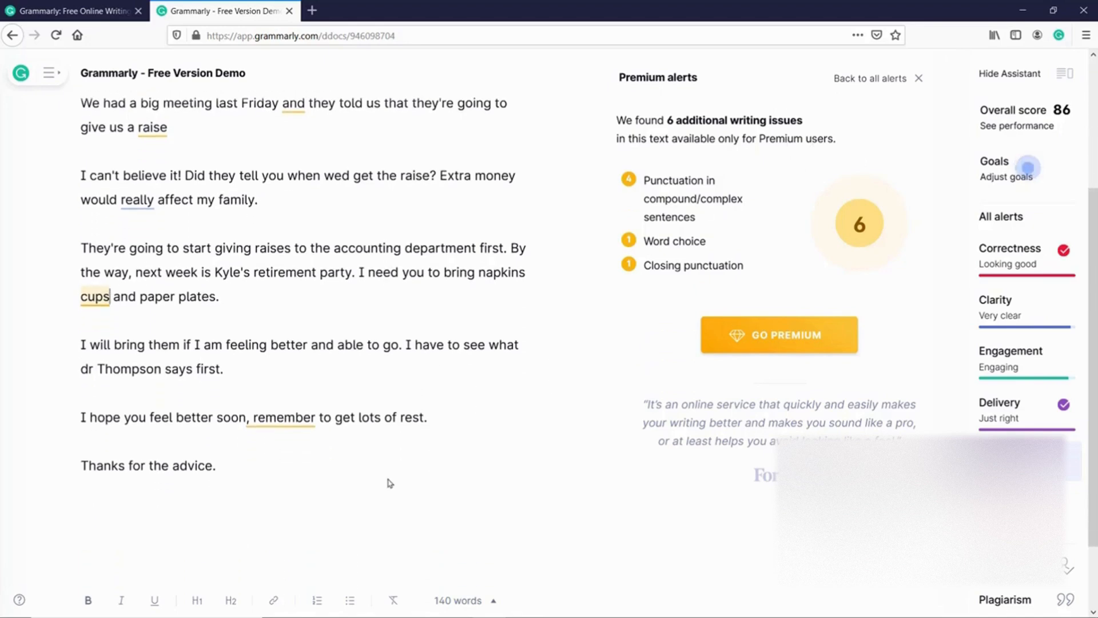
click(361, 464)
scroll(363, 468, up, 5)
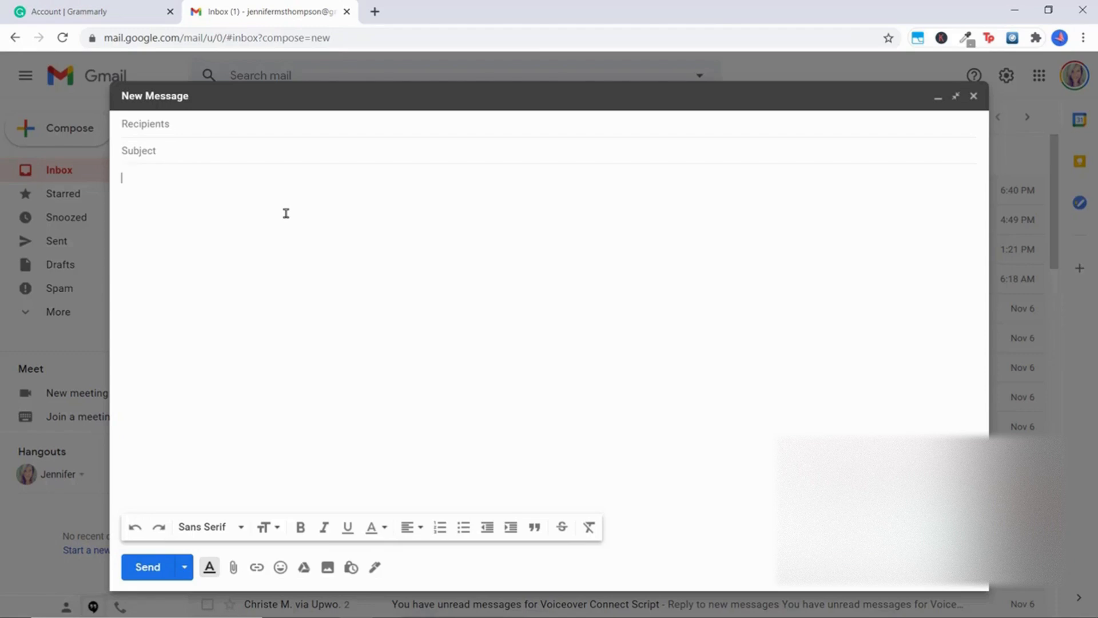
Step: In a new Gmail message, write "Dear Hiring Manager," and below it "I came across your announcement", using the suggested word completion
text(Dear Hiring Manager,)
key(Return)
key(Return)
text(I came across your announm)
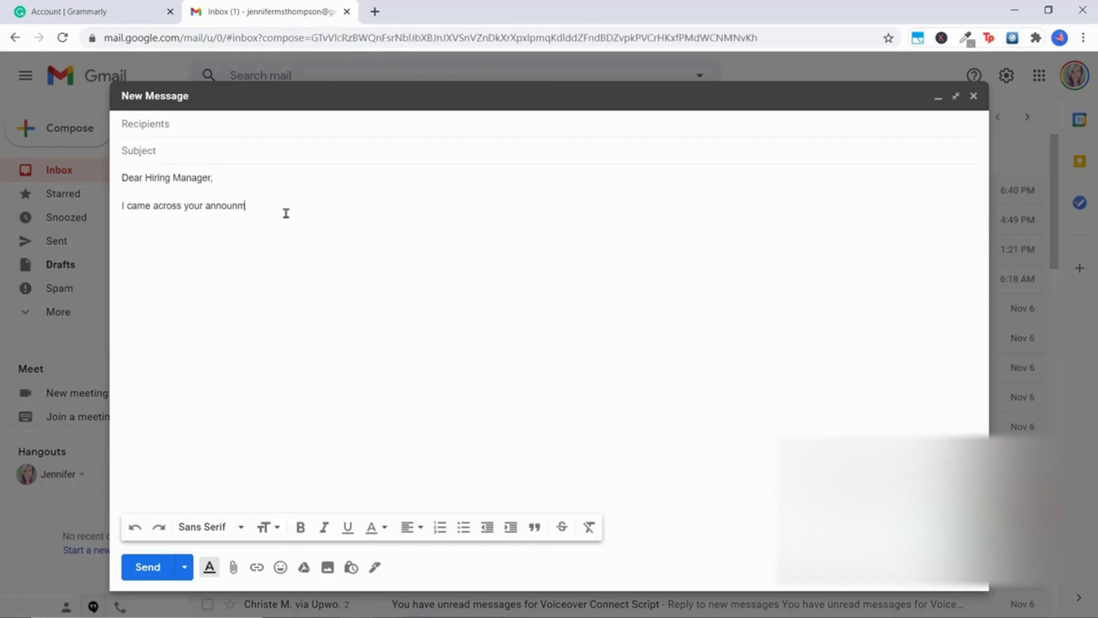
text(e)
key(BackSpace)
key(BackSpace)
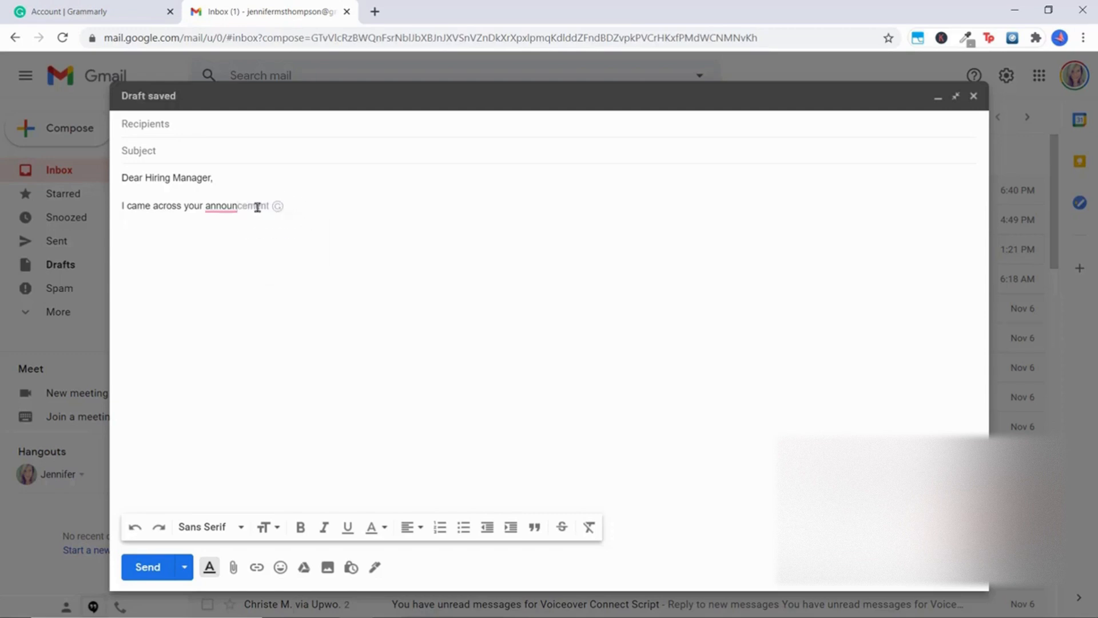
key(Tab)
Step: Finish the sentence with "and am interested in the position as a transcriptionist.", accepting the suggested completion of "interested"
text(and am int)
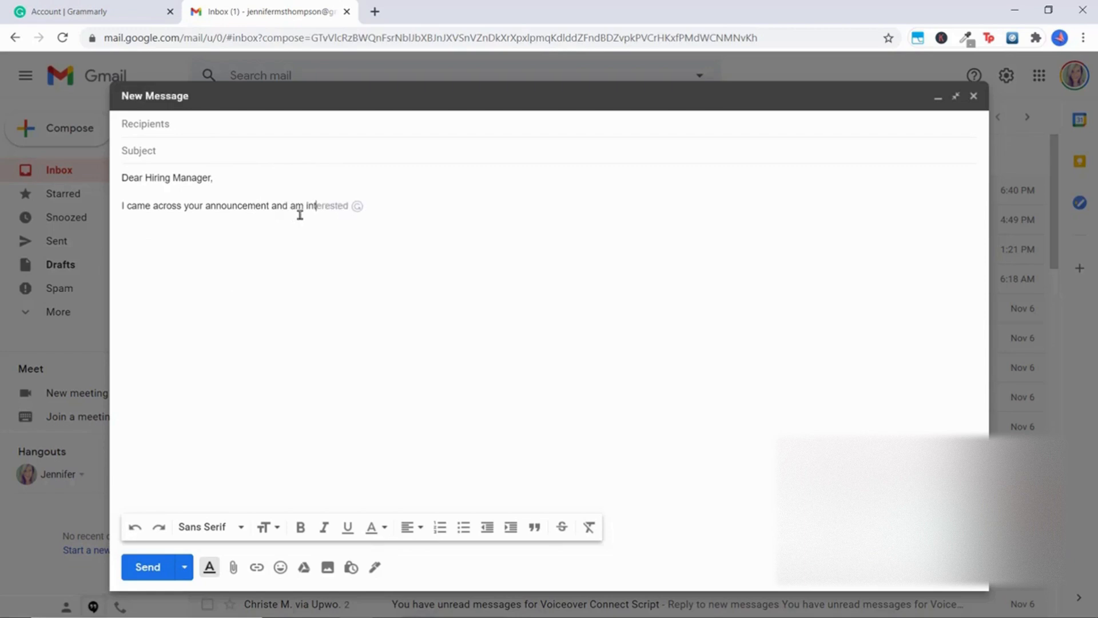
key(Tab)
text(in)
text( the position as a trnas)
text(criptionist.)
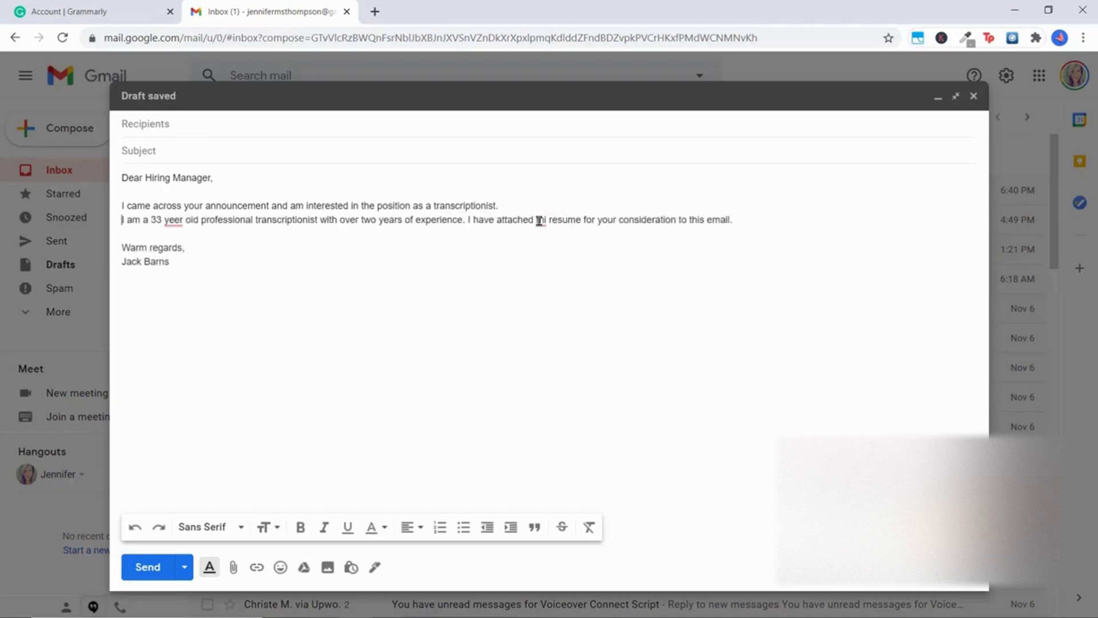
Step: Put a blank line before the paragraph starting "I am a 33" and accept the suggestion "year" for "yeer" in it
key(Return)
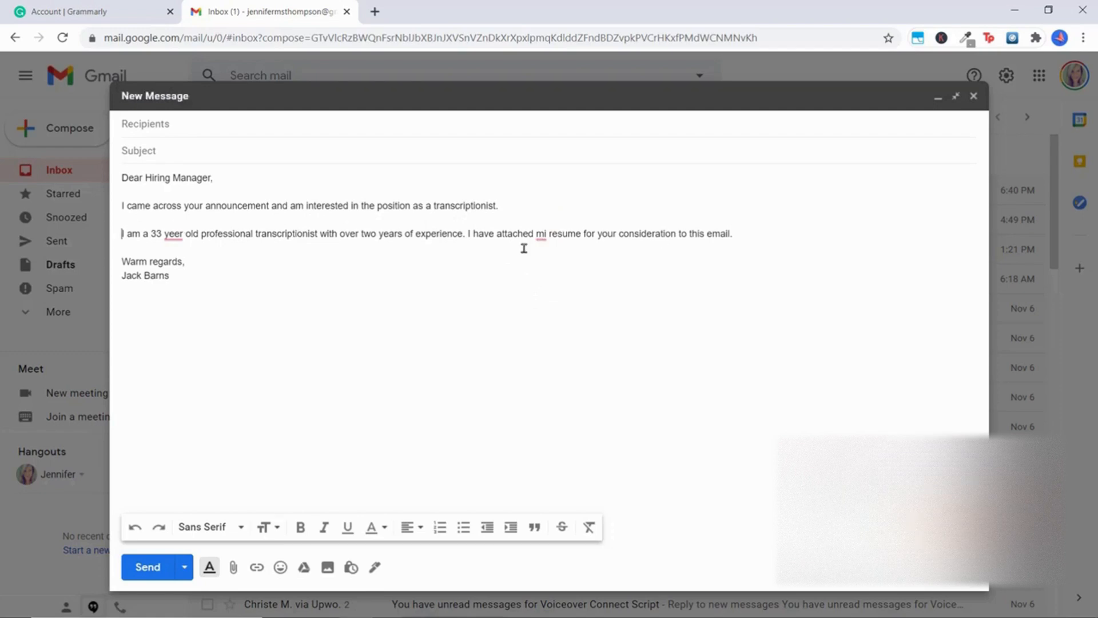
click(174, 235)
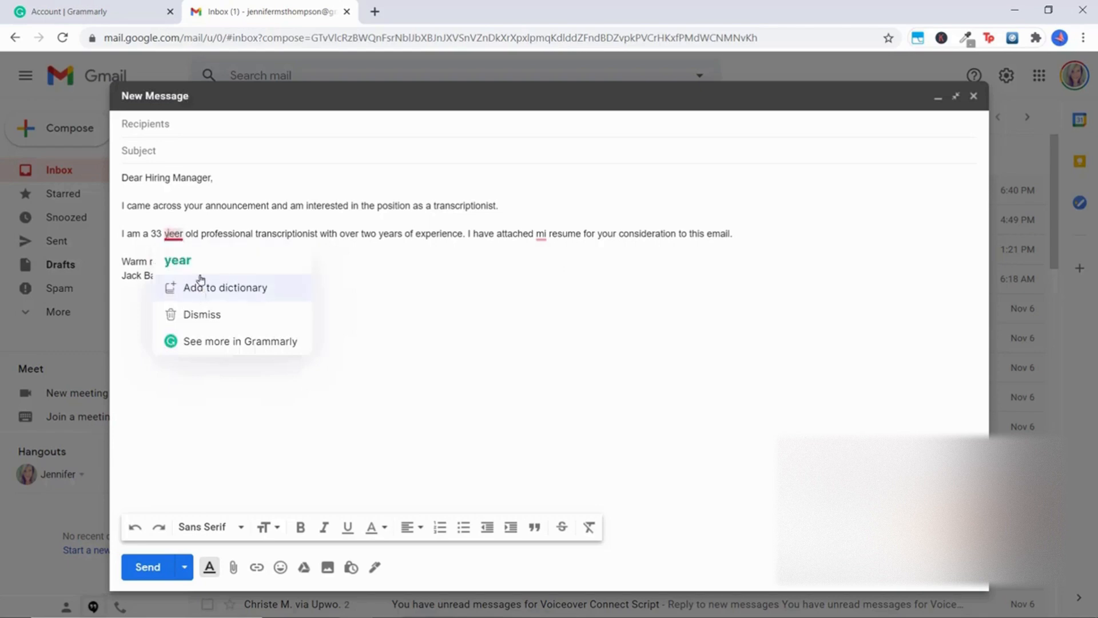
click(211, 221)
click(174, 235)
click(185, 261)
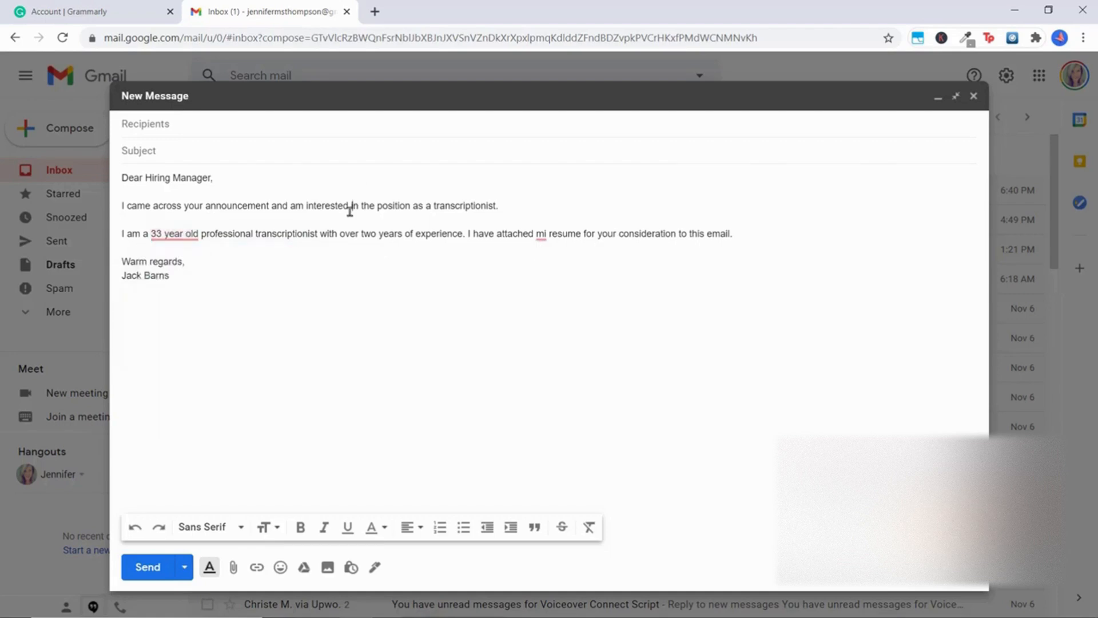
Step: Accept the suggested corrections "33-year-old" and "my" in the email's second paragraph
mouse_move(194, 240)
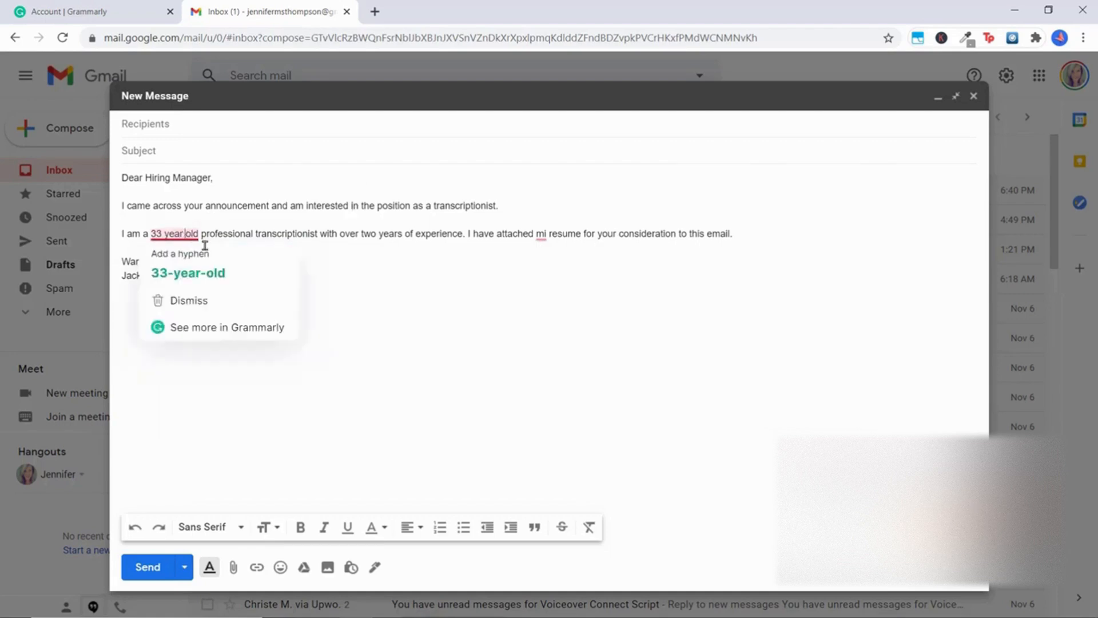
click(216, 276)
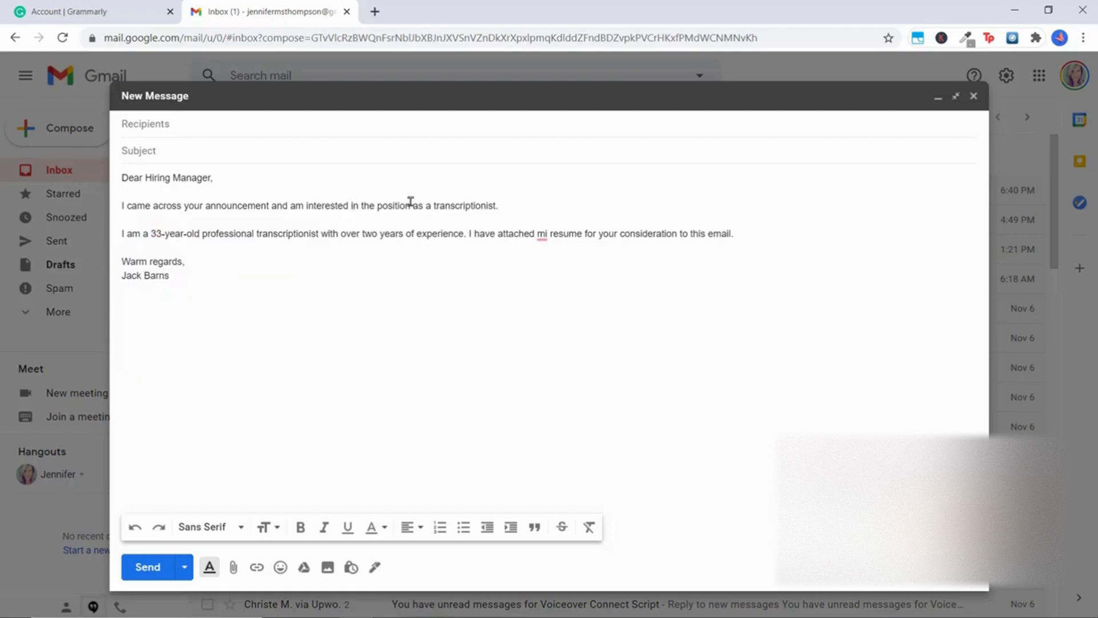
mouse_move(542, 236)
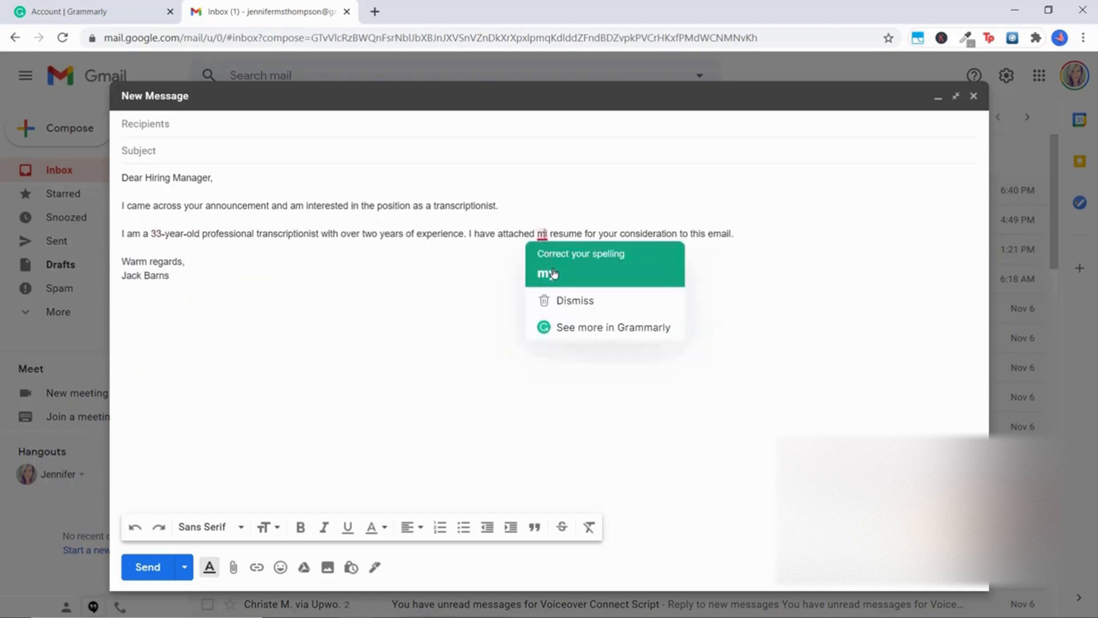
click(552, 272)
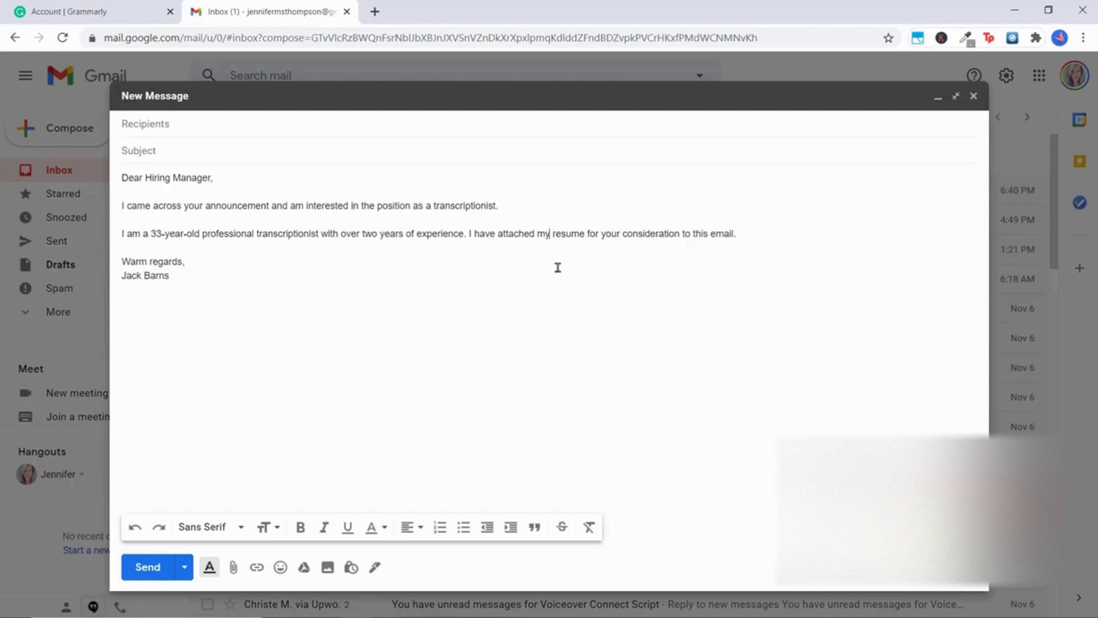
click(569, 274)
Step: Switch to Firefox and copy the entire body text of the "Grammarly - Free Version Demo" document
mouse_move(571, 616)
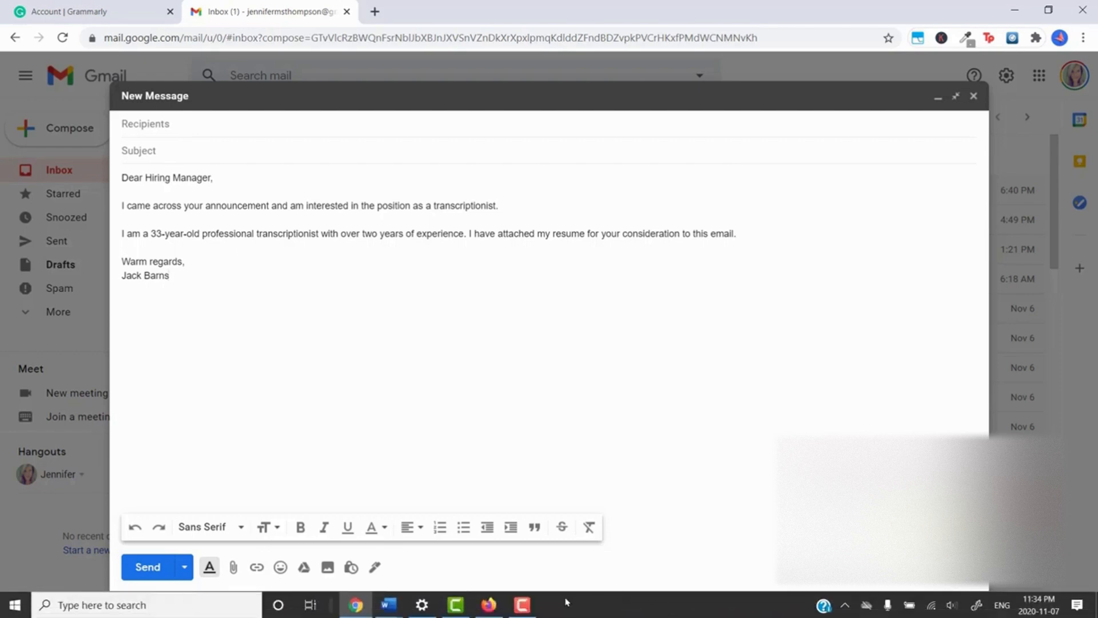
click(491, 605)
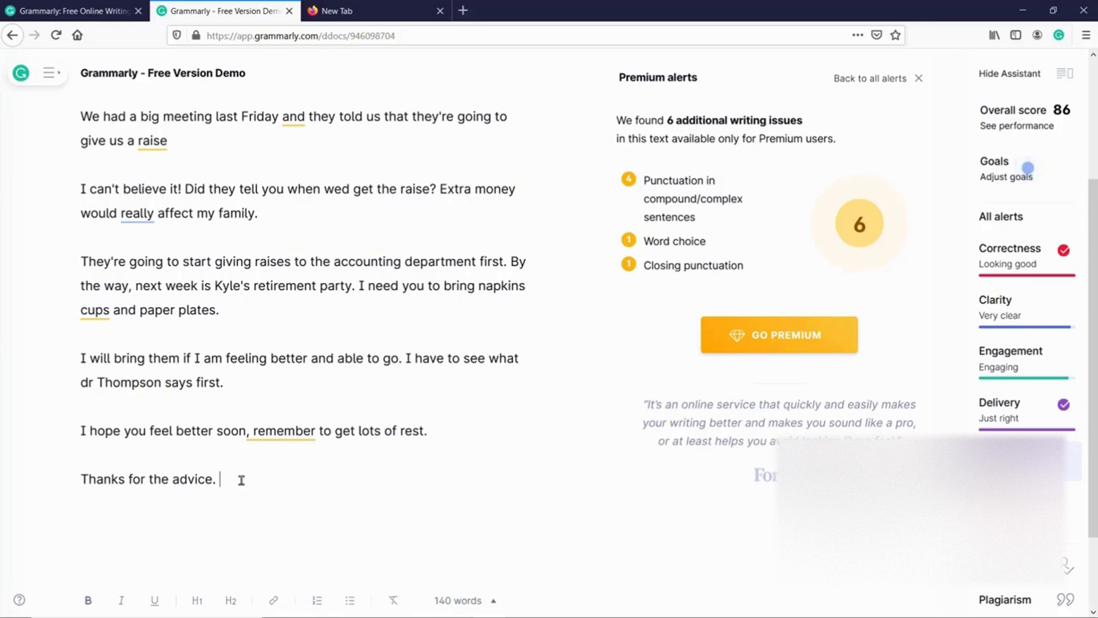
drag(242, 483, 68, 147)
right_click(117, 166)
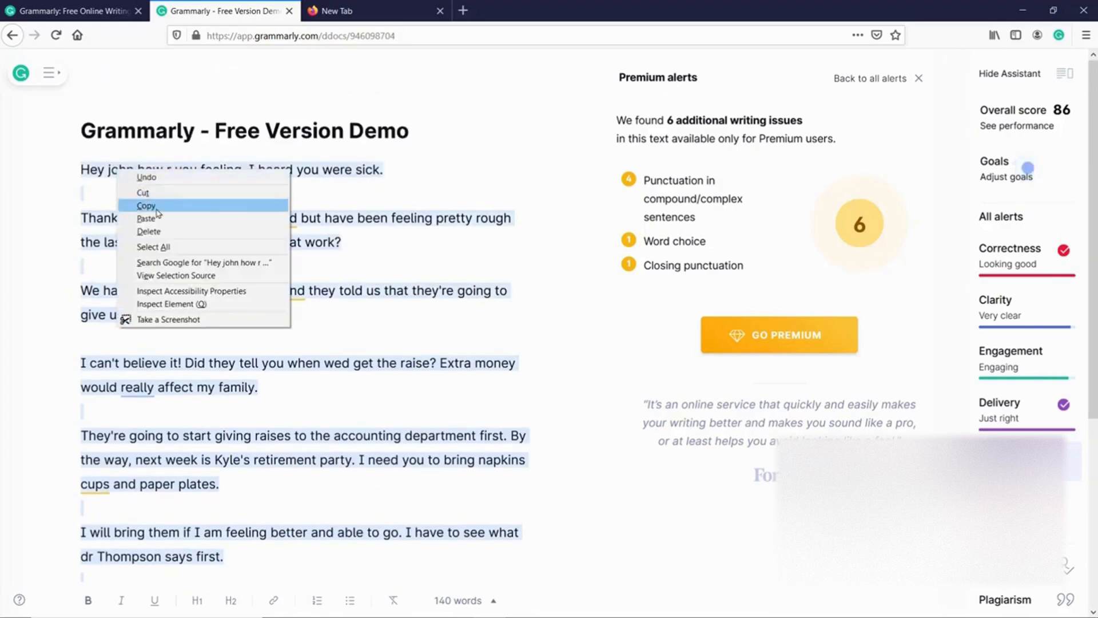
click(159, 207)
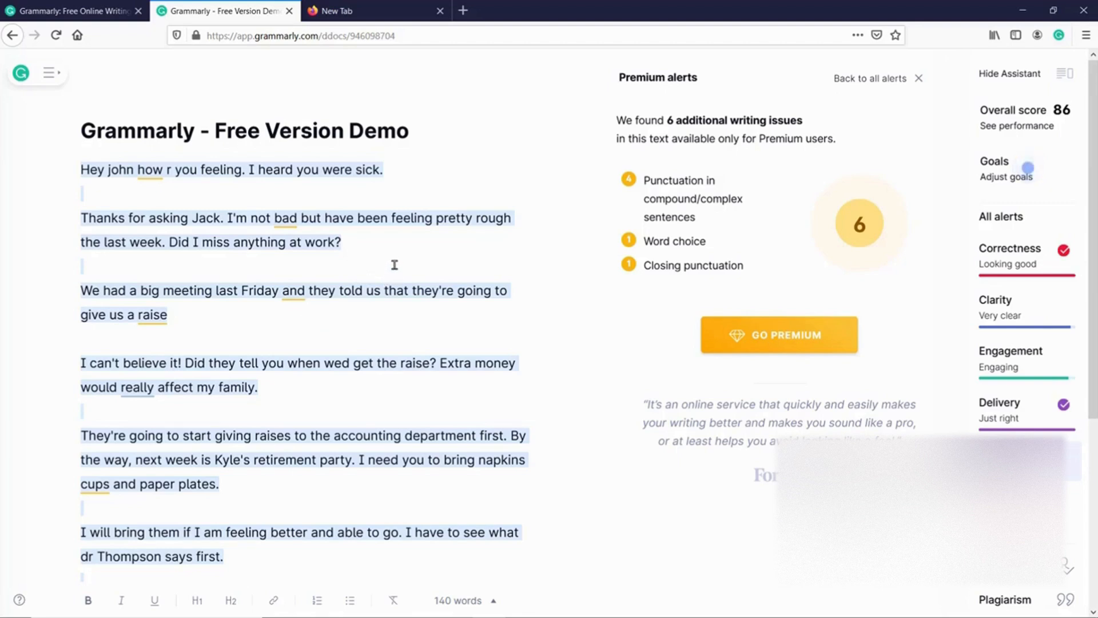
click(362, 257)
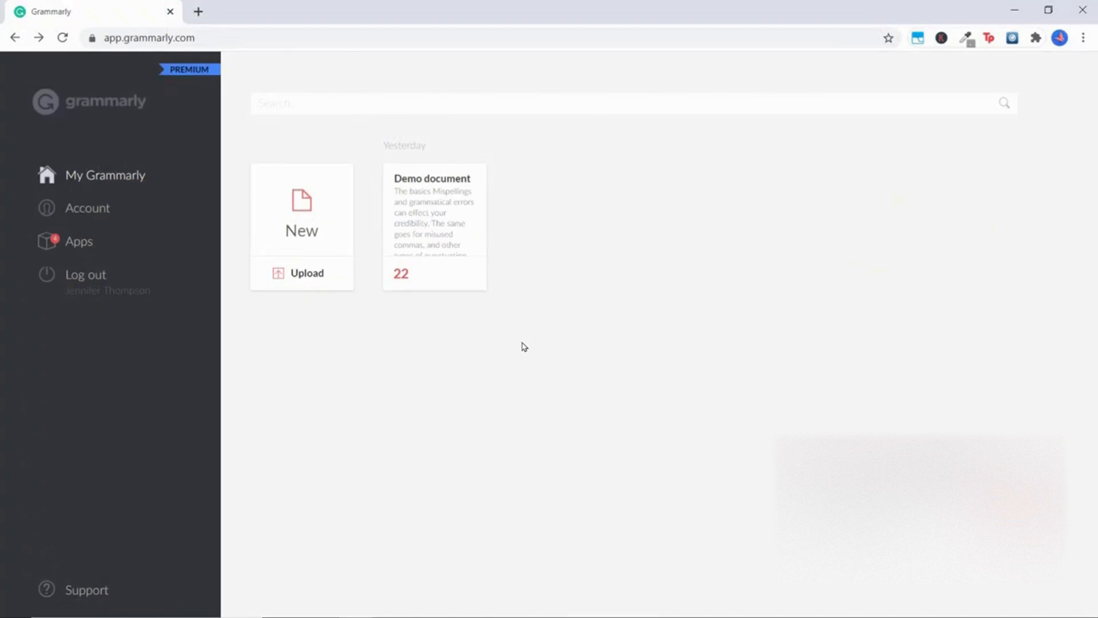
Step: Create a new document in the Premium Grammarly account in Chrome and paste the copied text into it
click(303, 230)
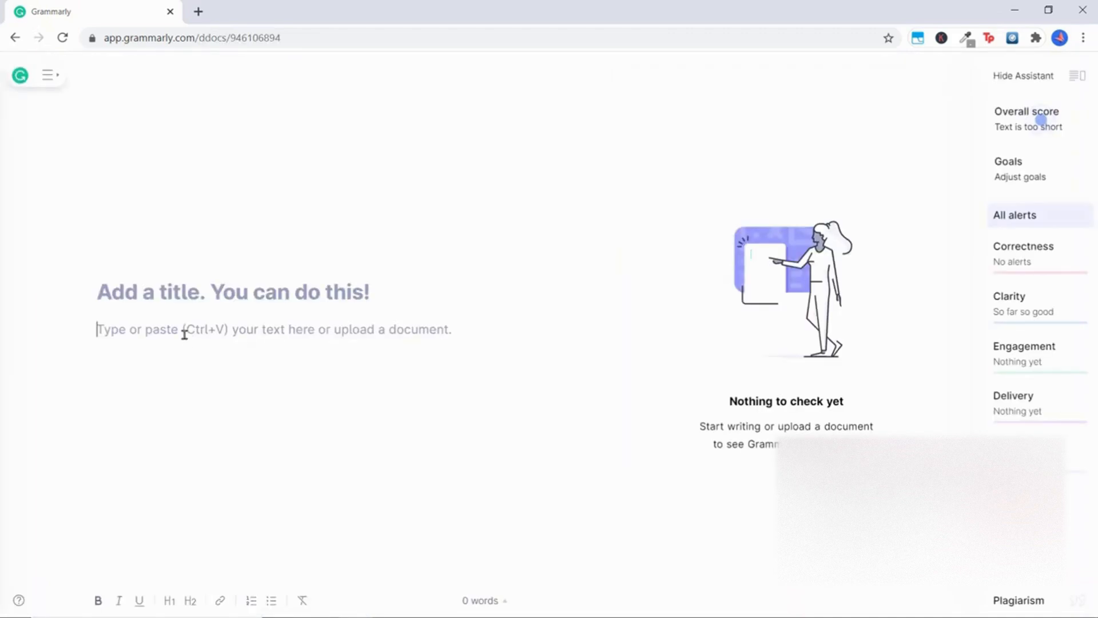
right_click(185, 337)
click(221, 448)
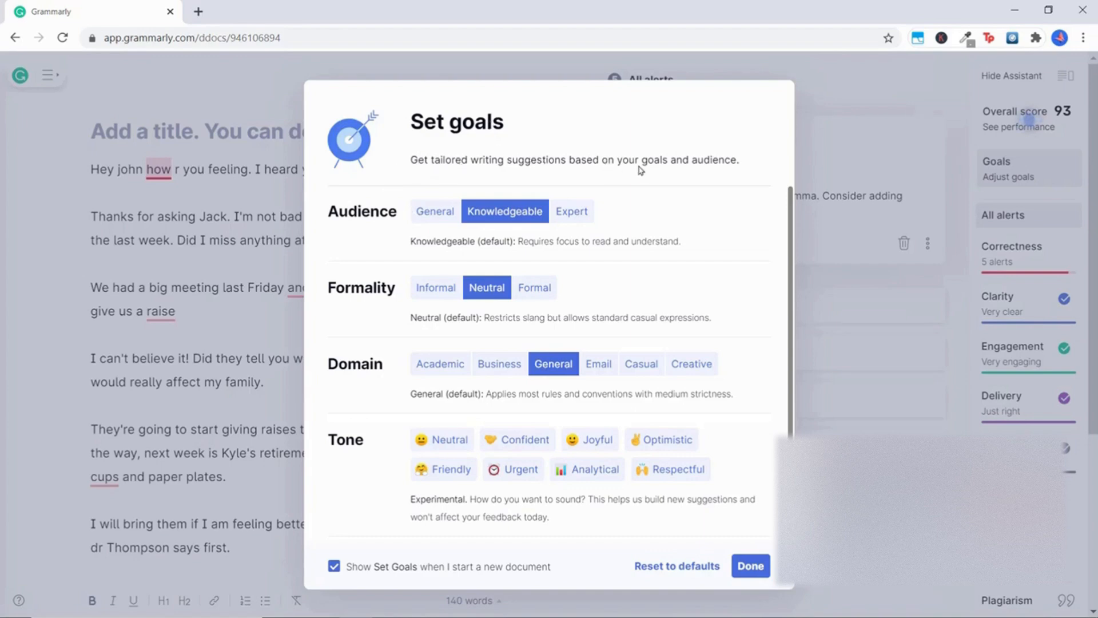
Step: Try the audience and formality options in the writing goals, then save them with a Knowledgeable audience, Neutral formality and General domain
click(438, 212)
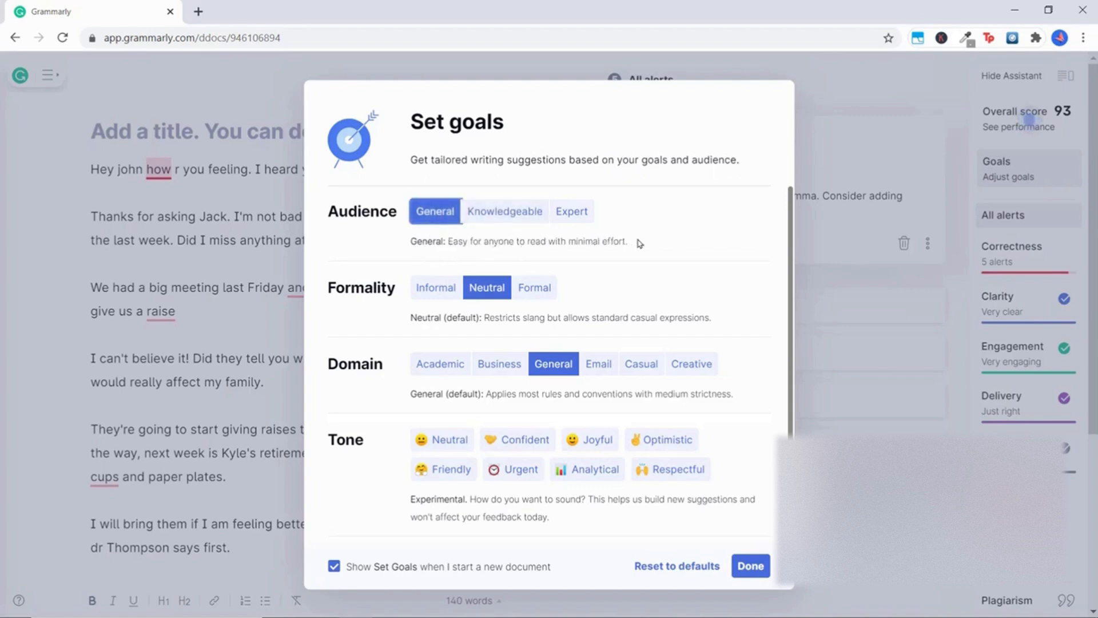
click(516, 220)
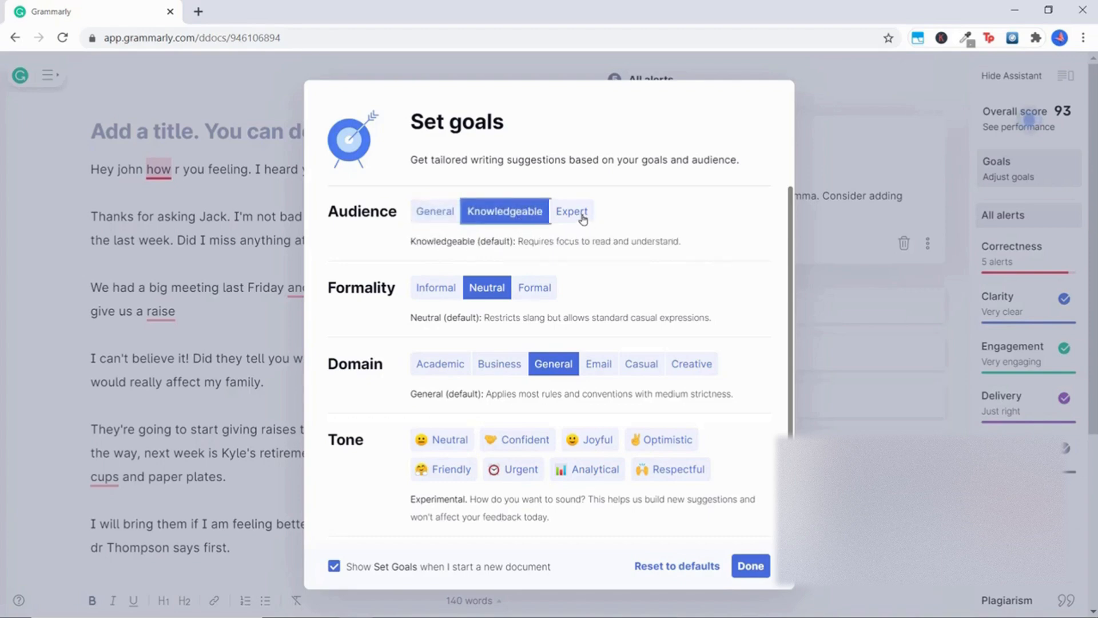
click(581, 218)
click(503, 219)
click(456, 294)
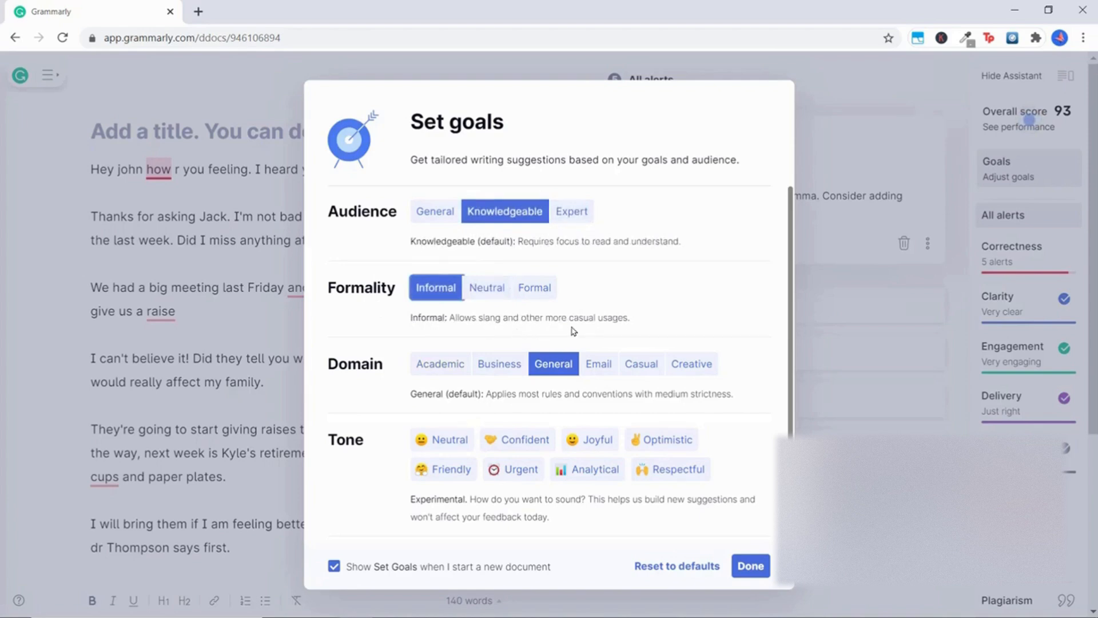
click(491, 290)
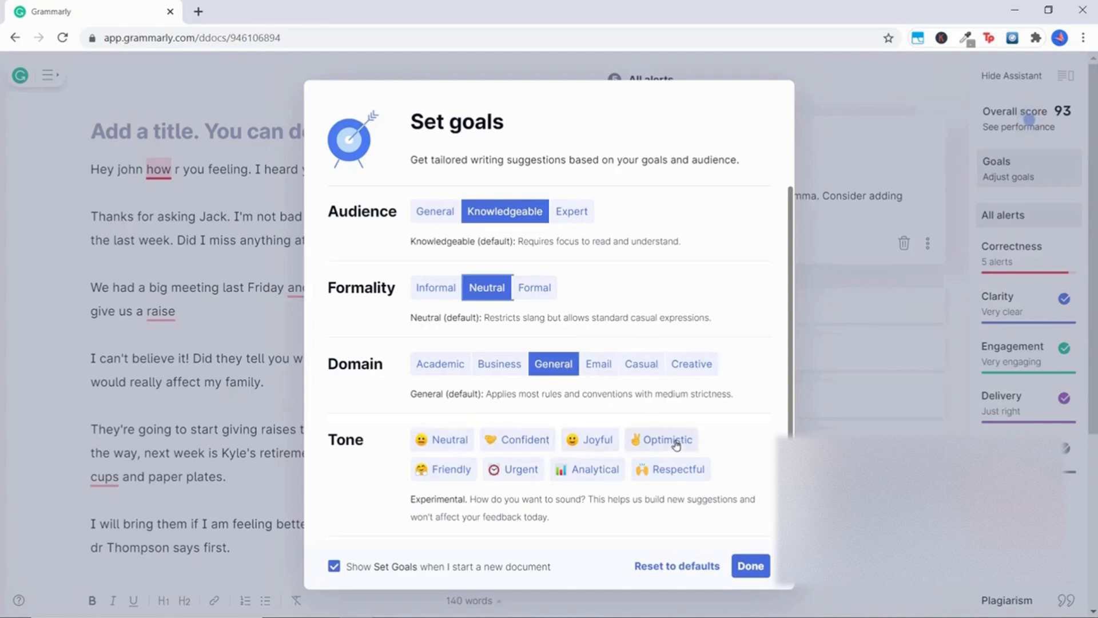
click(454, 451)
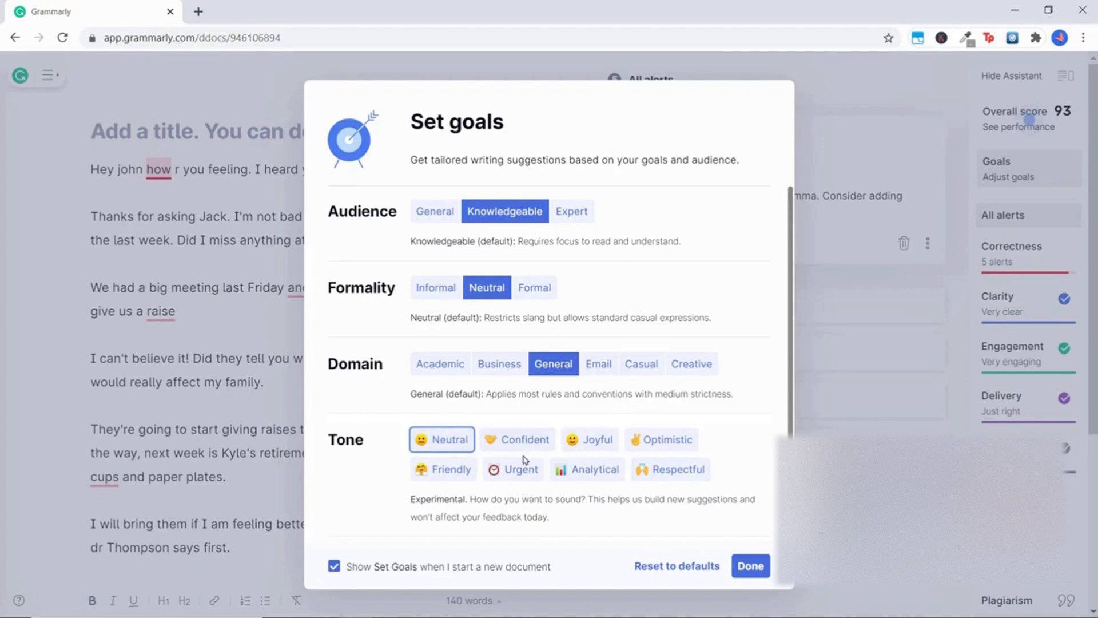
click(751, 566)
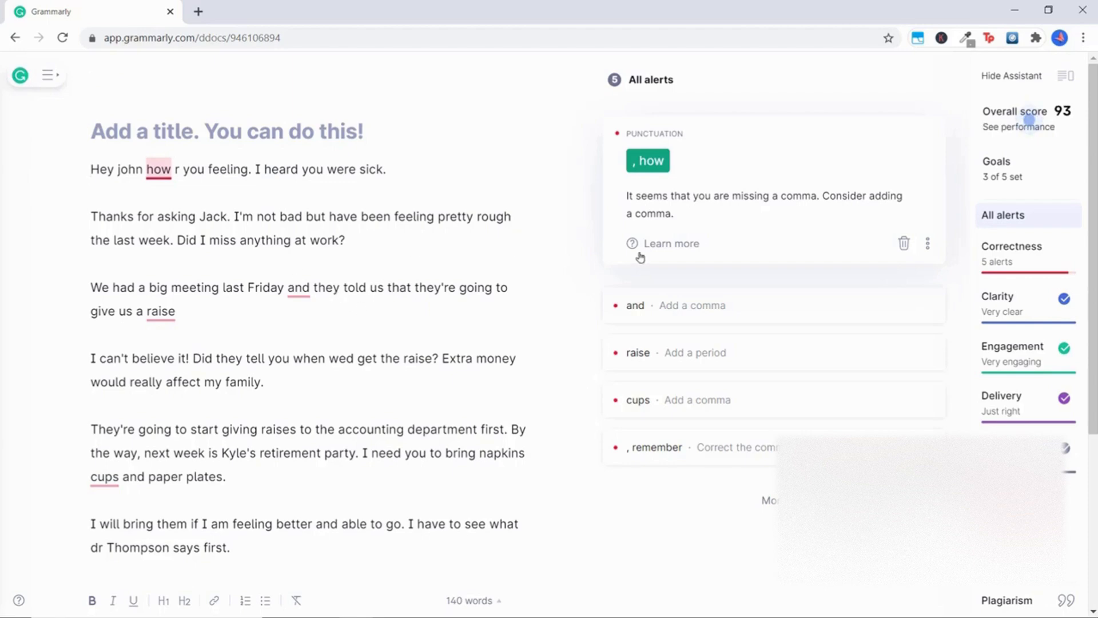
Step: In the greeting line, accept the suggested comma before "how" and the capitalization of the addressee's name
click(109, 175)
click(128, 173)
click(142, 174)
click(648, 161)
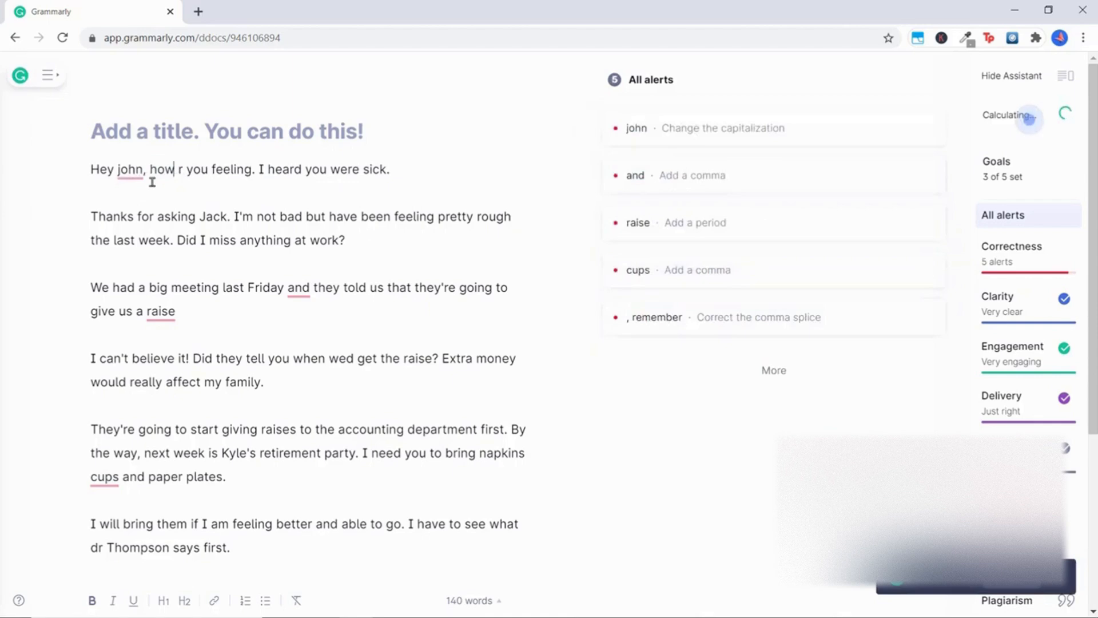
click(131, 178)
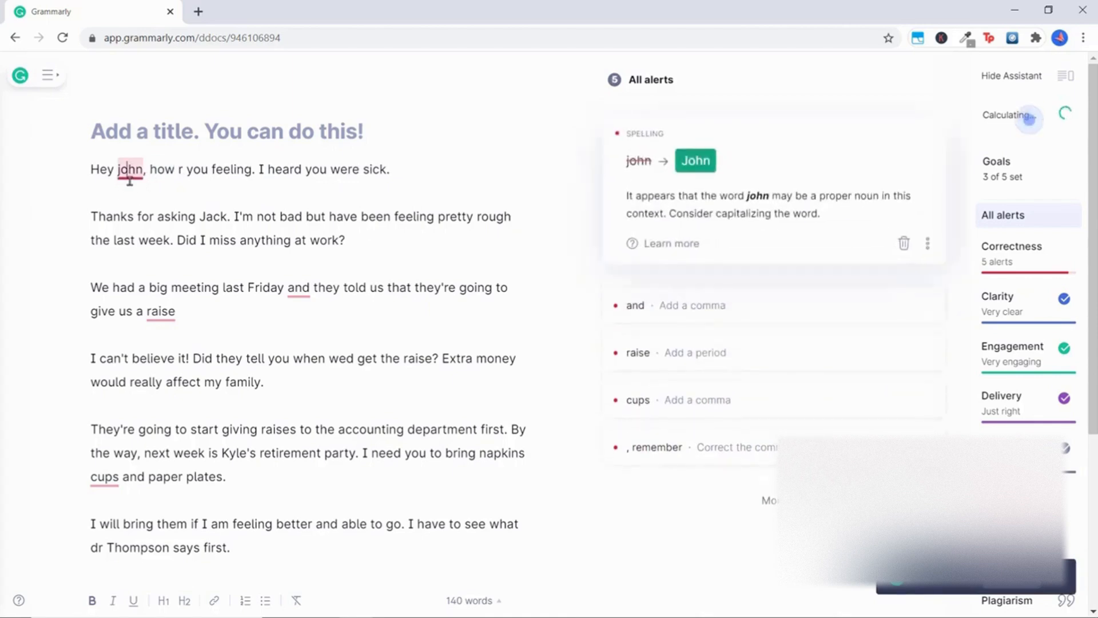
click(707, 168)
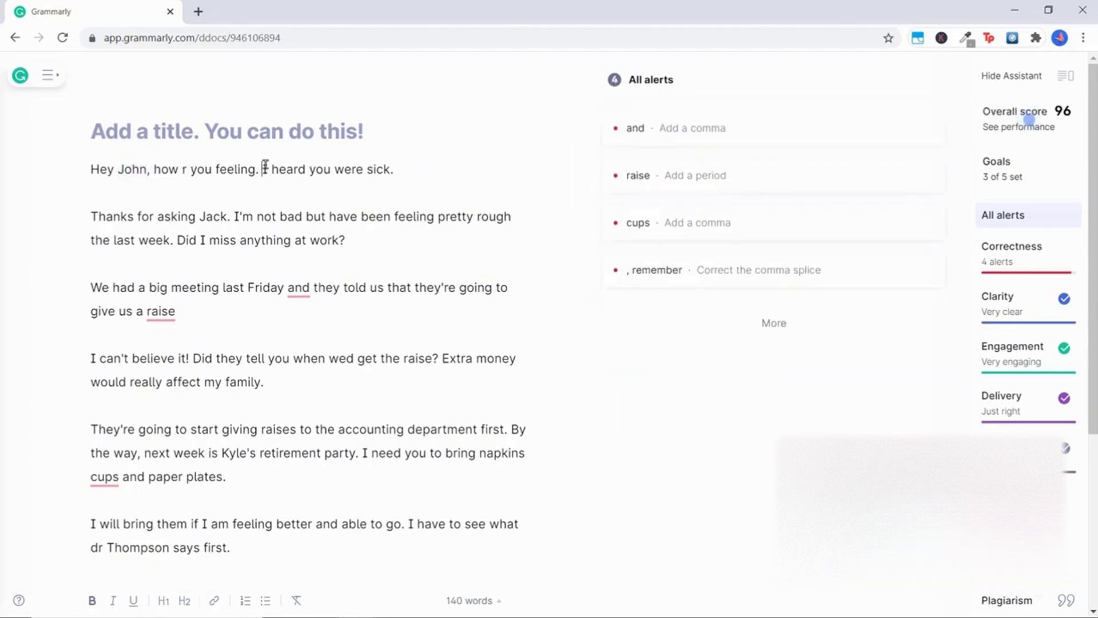
Step: Replace "r" with "are" in the first line and accept the suggestion "feeling?" for the end of the question
click(212, 174)
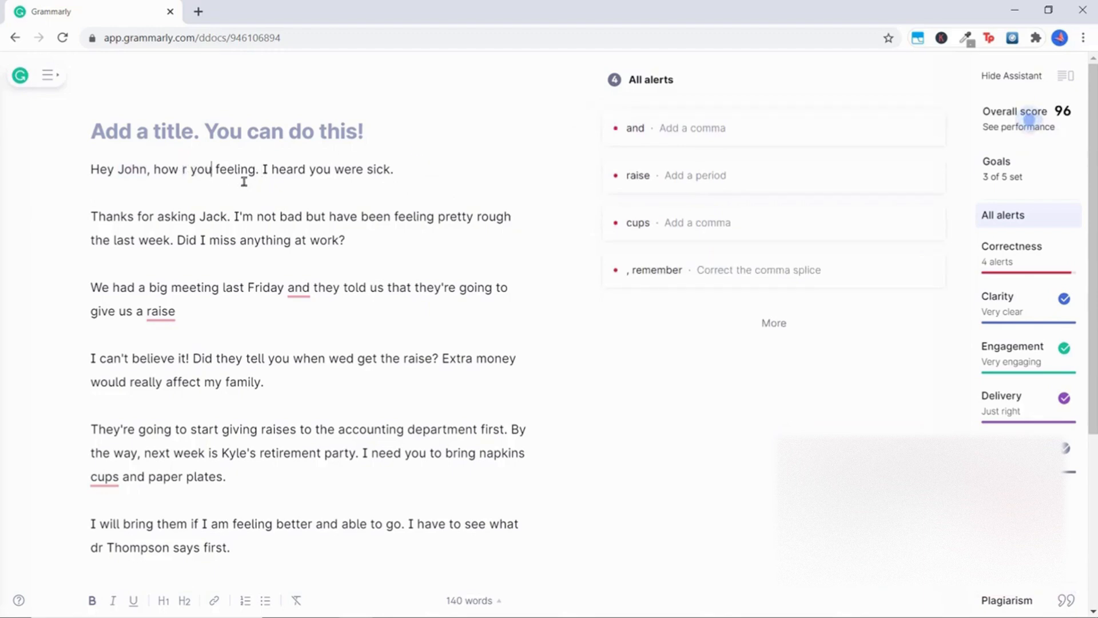
click(181, 171)
text(are)
click(352, 183)
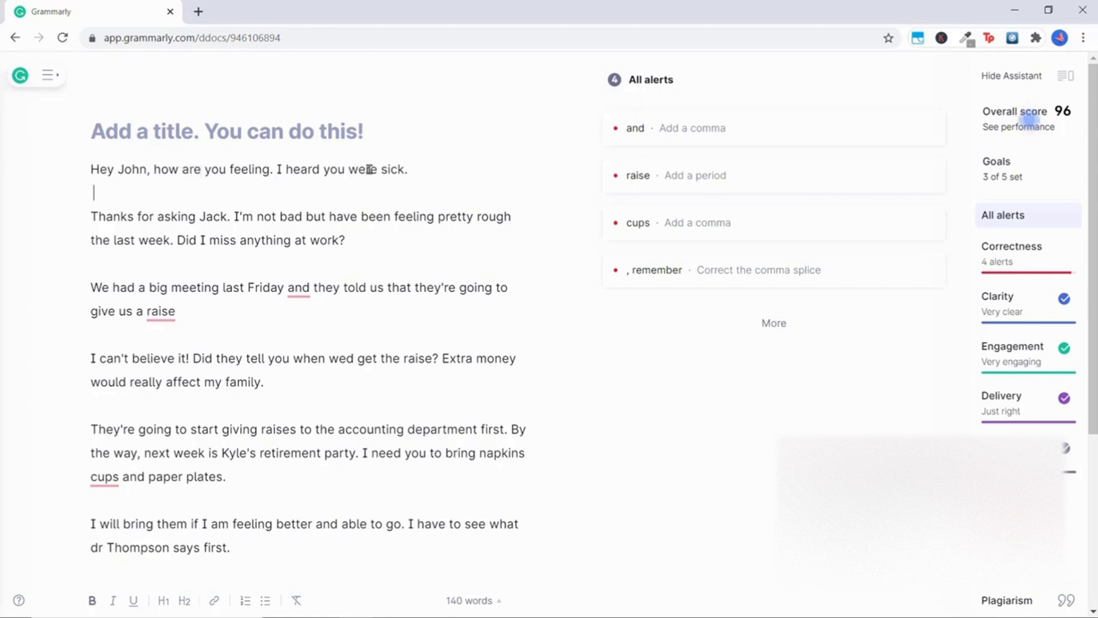
click(286, 170)
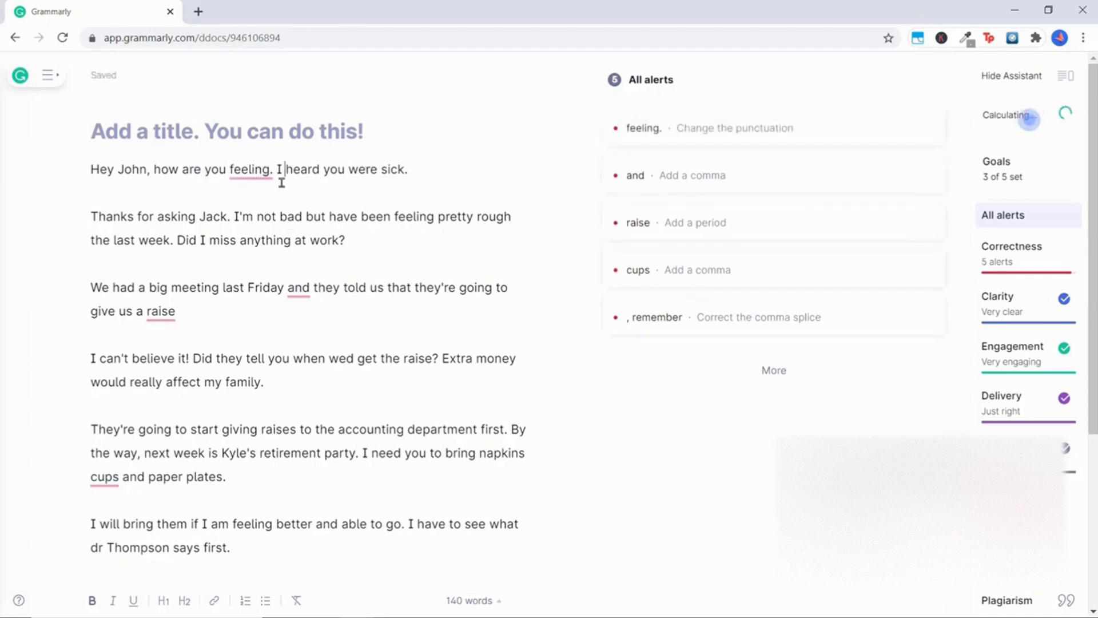
click(257, 170)
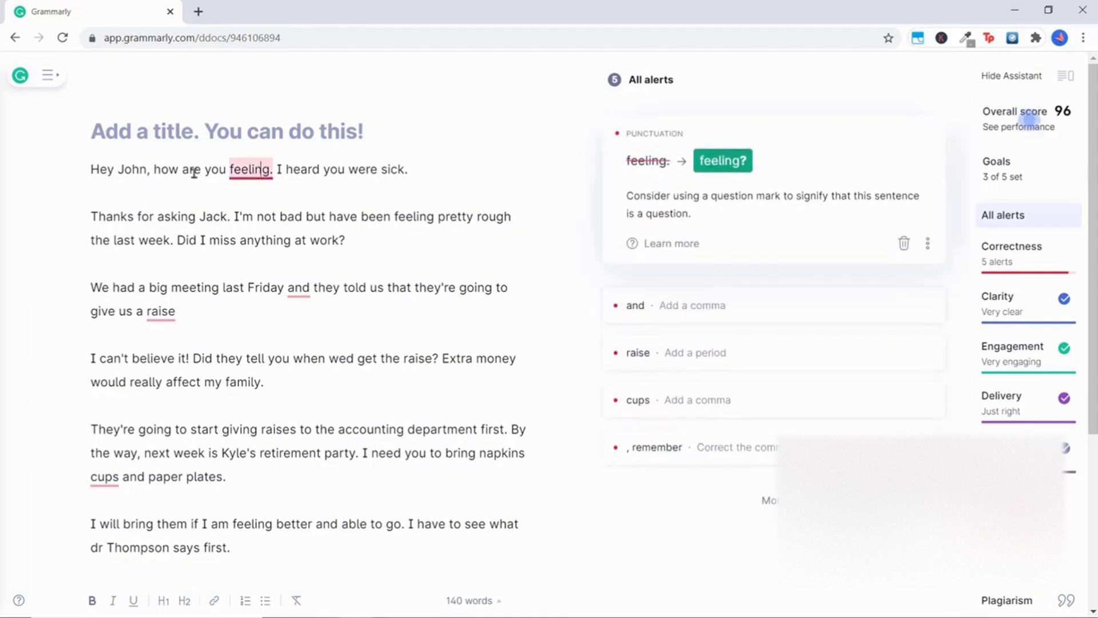
click(722, 162)
Step: Insert a comma after "Thanks for asking" in the second paragraph
click(186, 235)
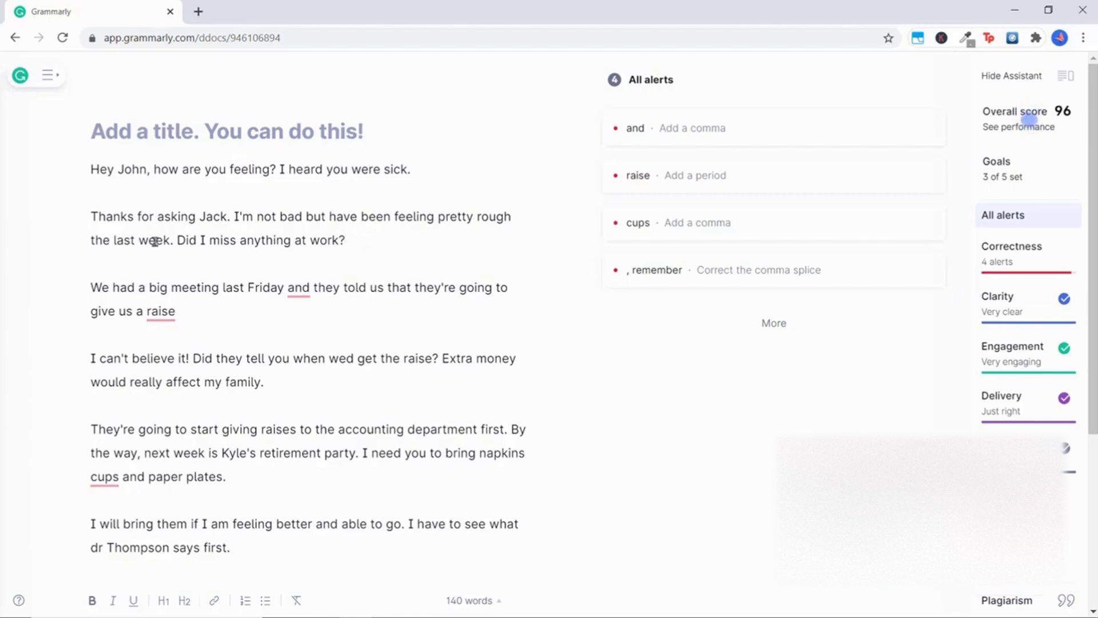
click(346, 243)
text(,)
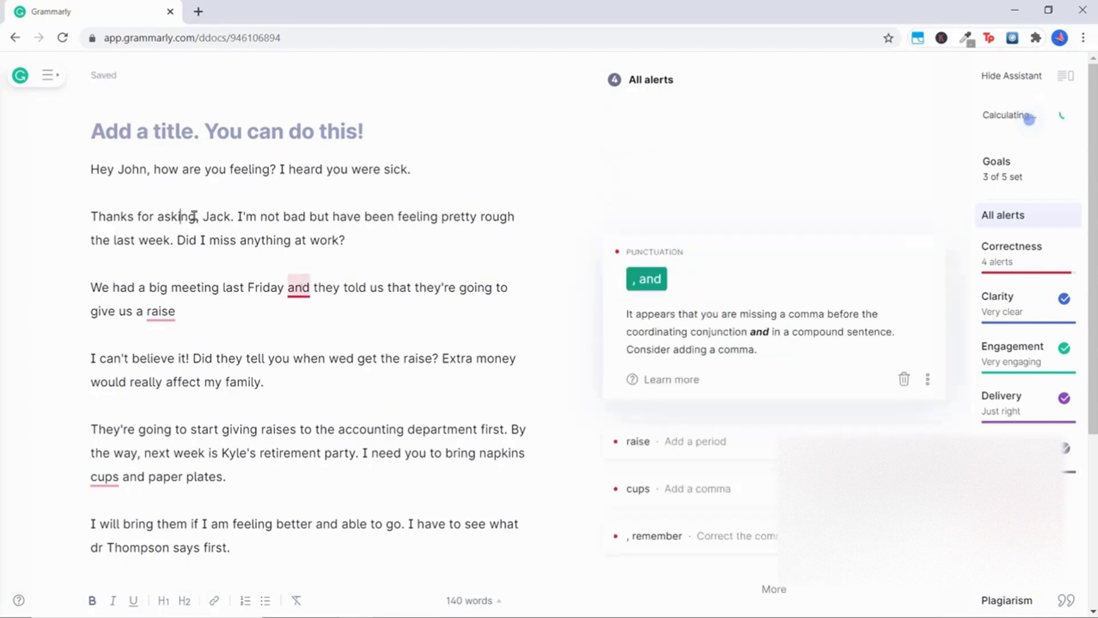
click(202, 218)
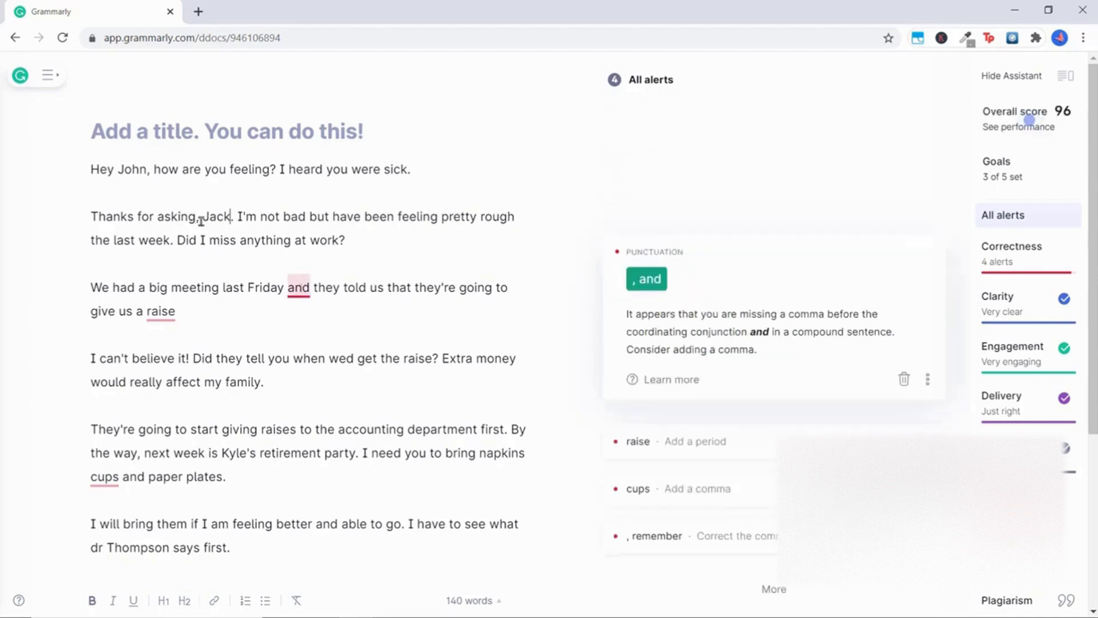
Step: In the meeting paragraph, accept the suggested comma before "and" and the period after "raise"
click(267, 306)
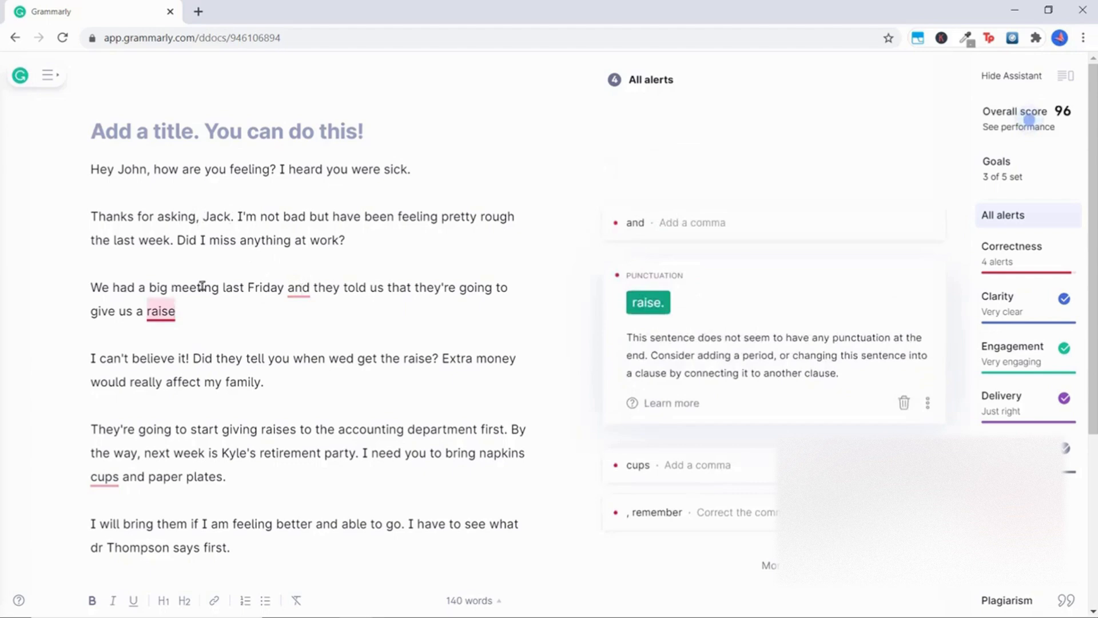
click(286, 287)
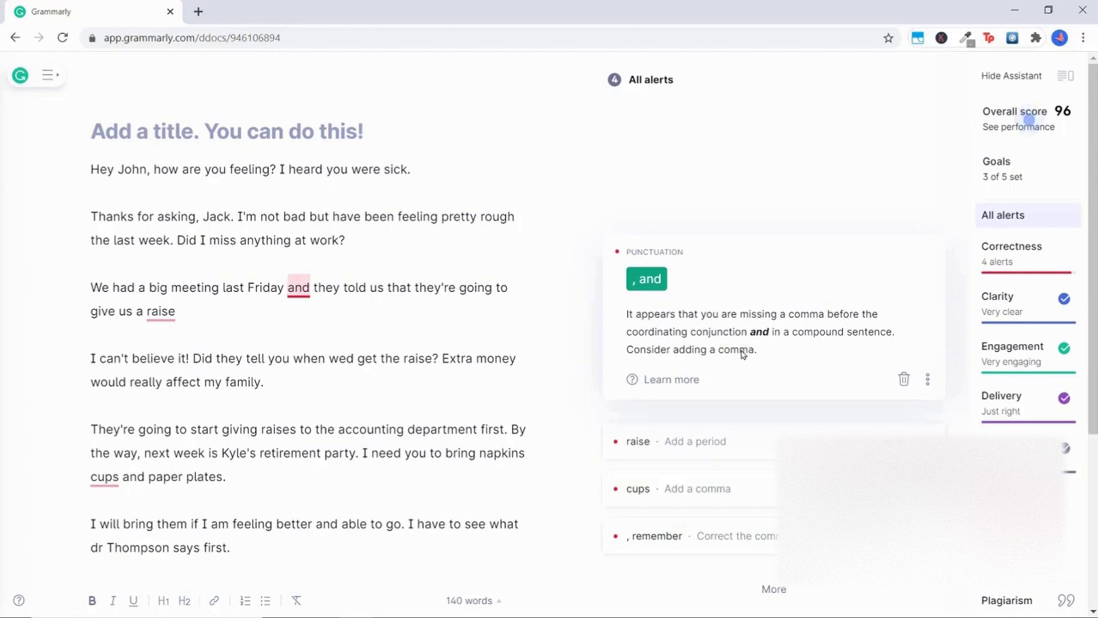
click(646, 279)
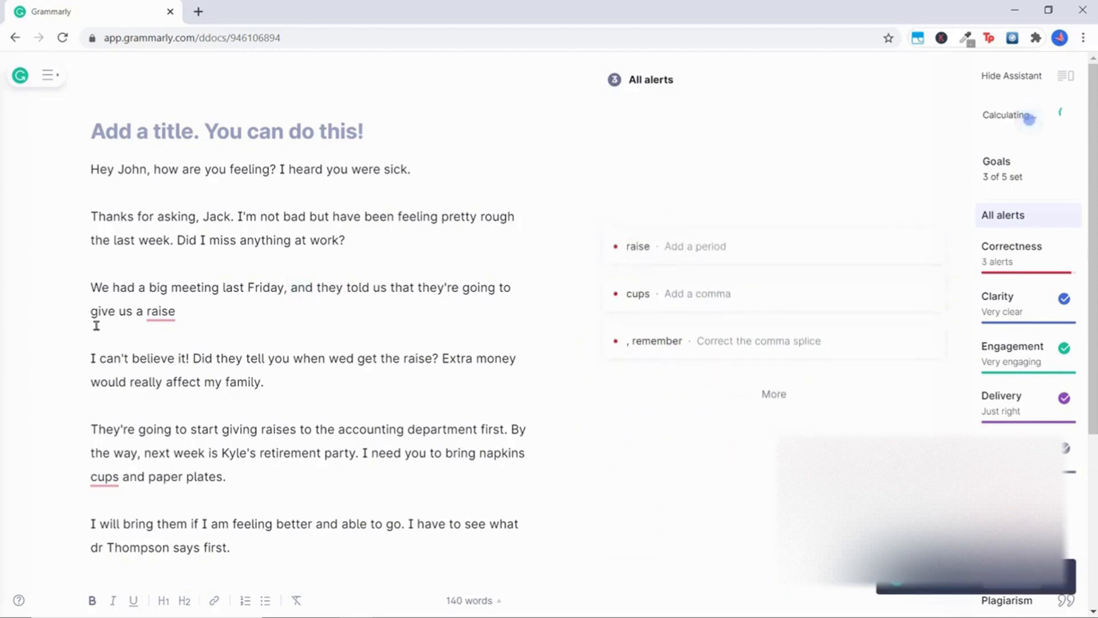
click(167, 309)
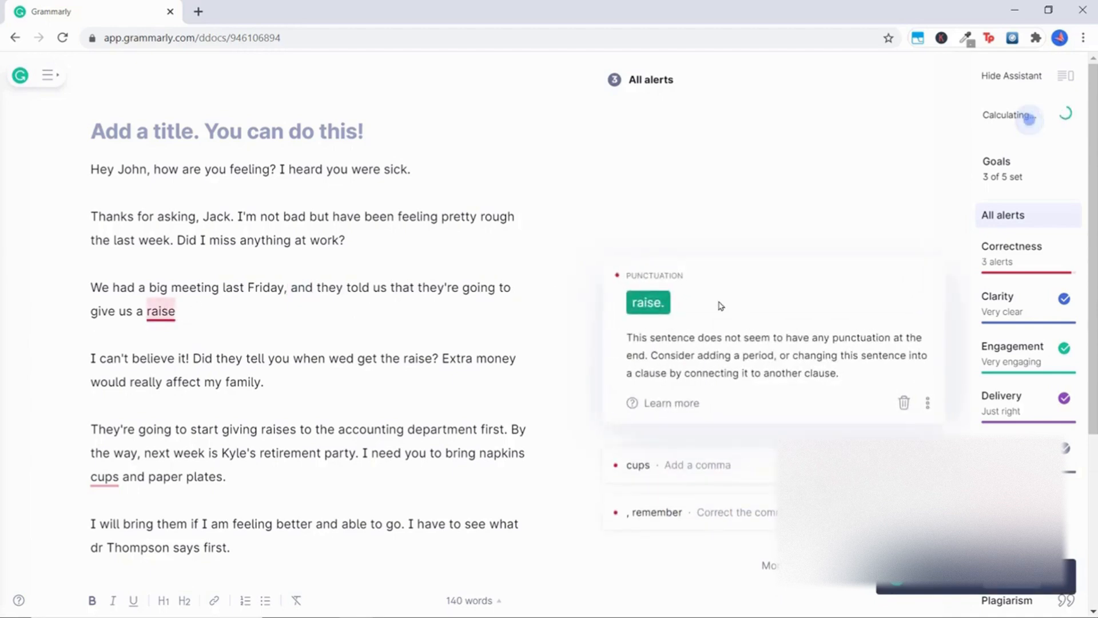
click(648, 302)
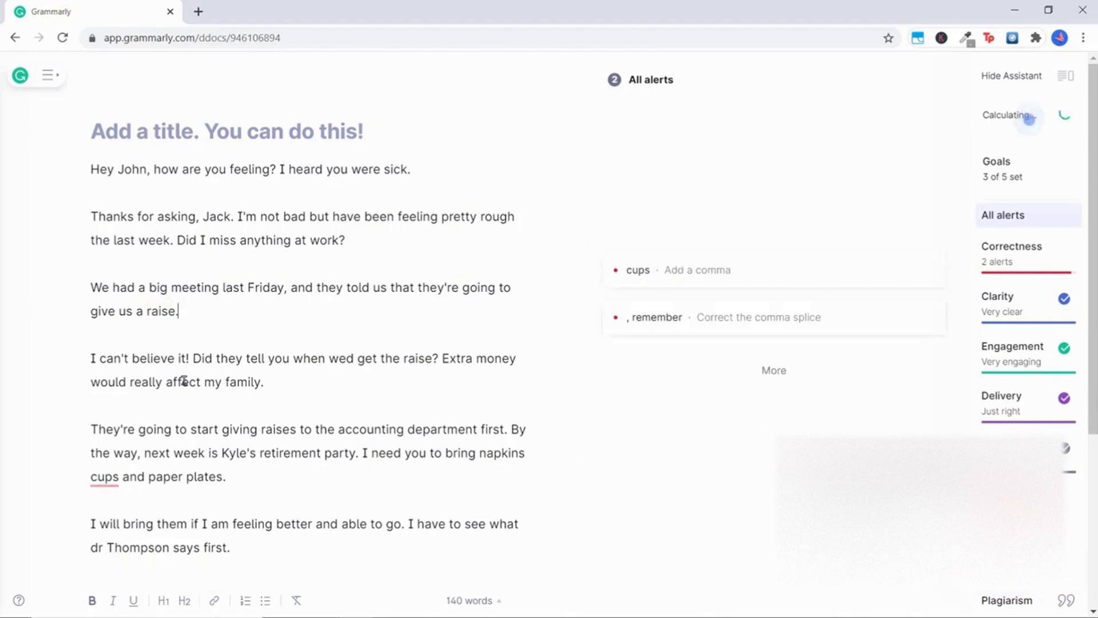
Step: Correct "wed" to "we'd" in the paragraph beginning "I can't believe it!"
click(348, 359)
drag(355, 360, 331, 363)
click(336, 382)
click(346, 359)
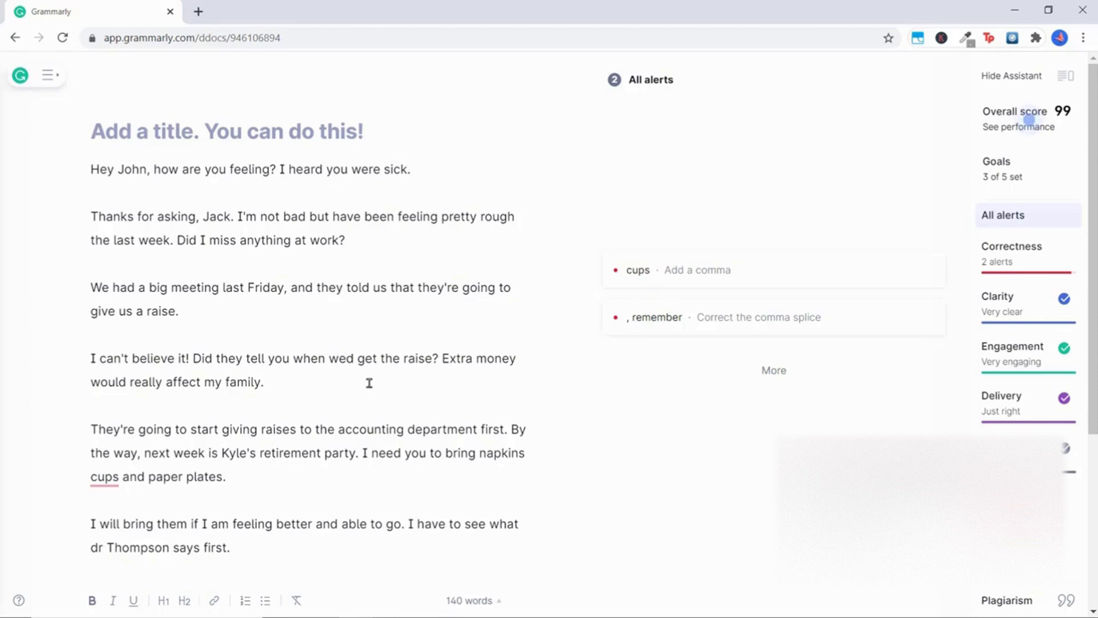
text(')
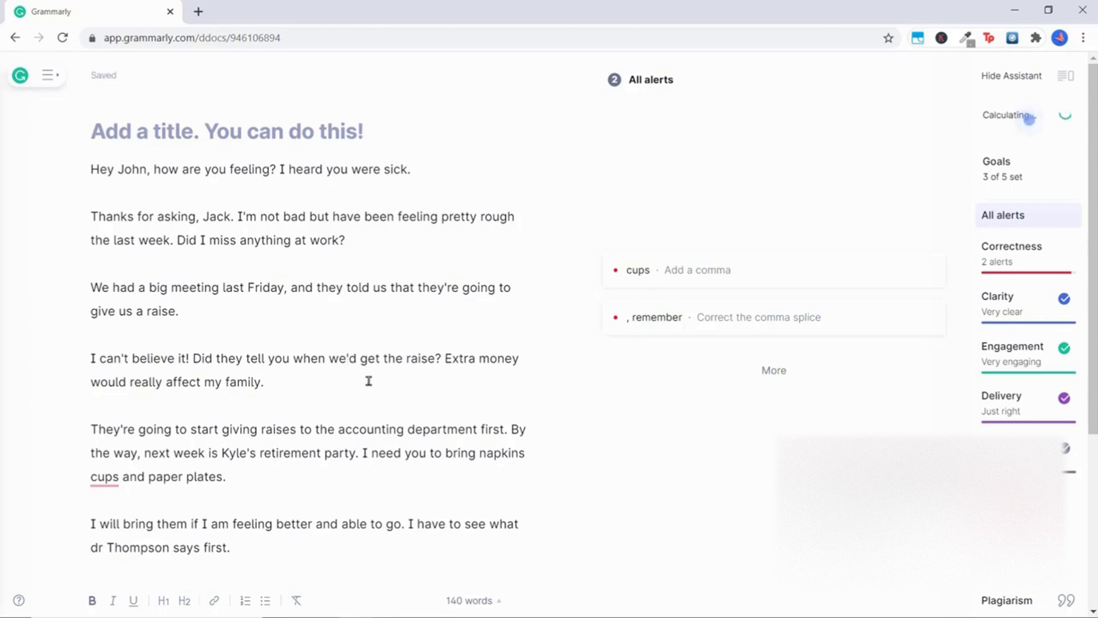
click(368, 381)
scroll(368, 343, down, 3)
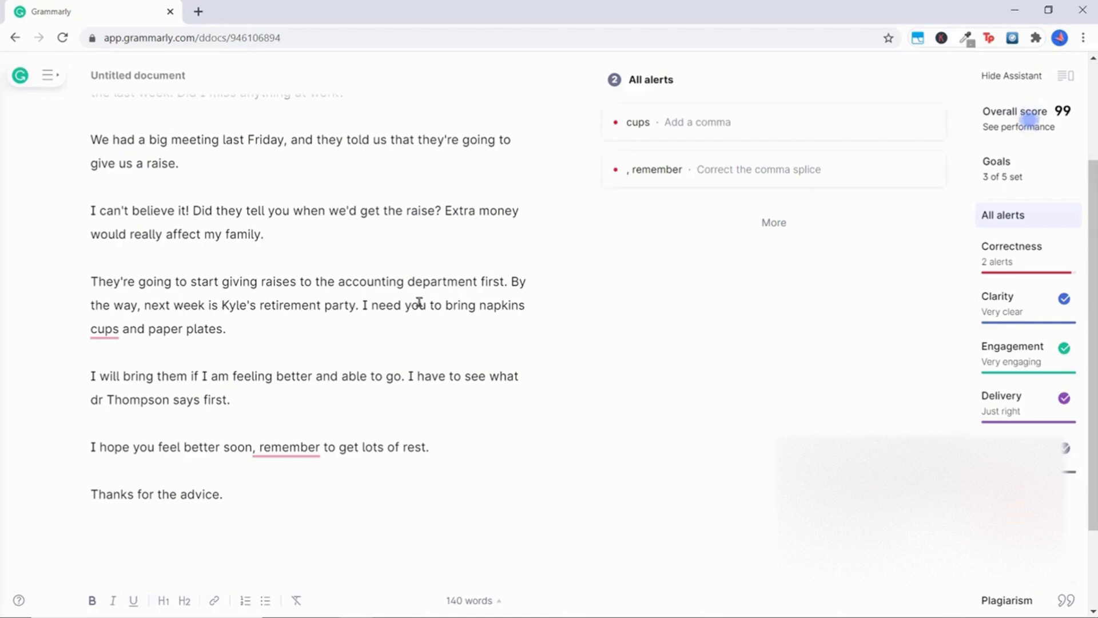
Step: Accept the suggested commas after "napkins" and "cups" in the retirement party paragraph
click(102, 331)
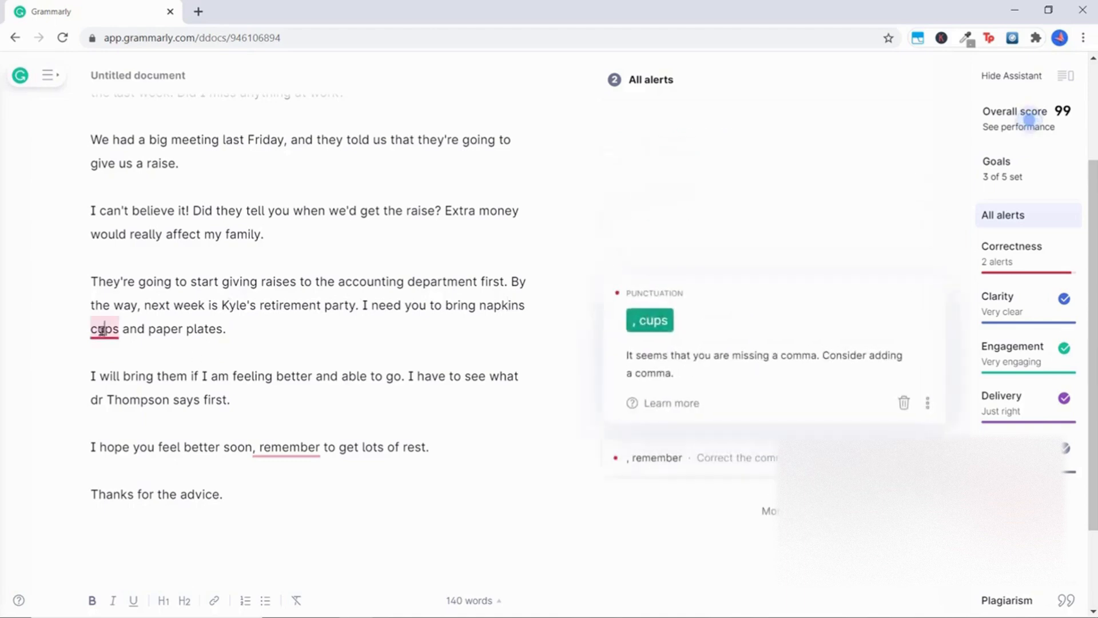
click(655, 324)
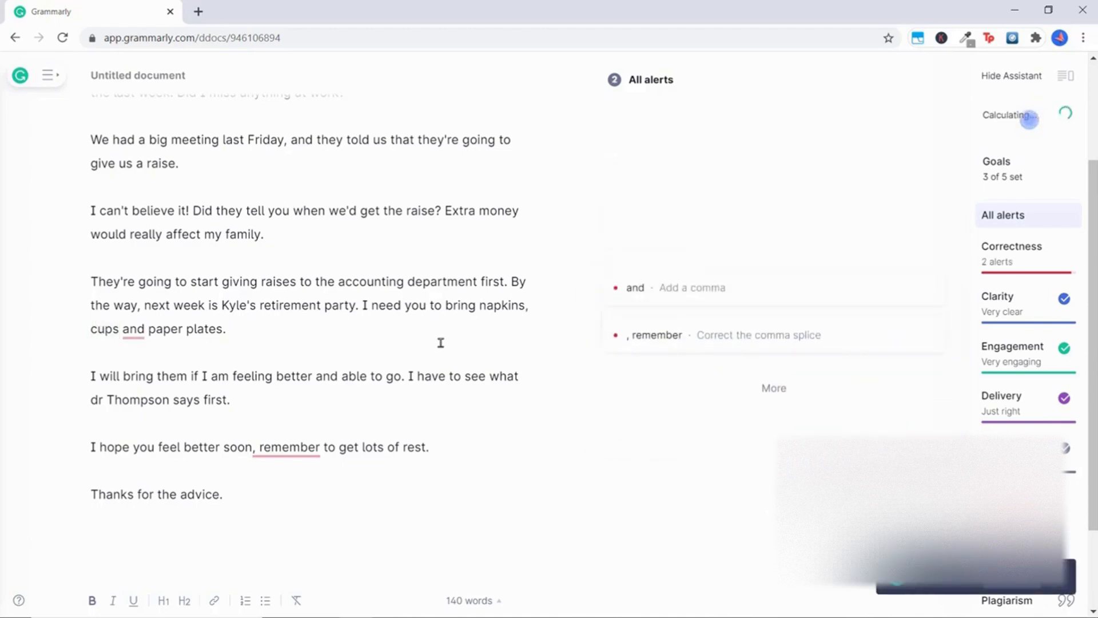
click(133, 330)
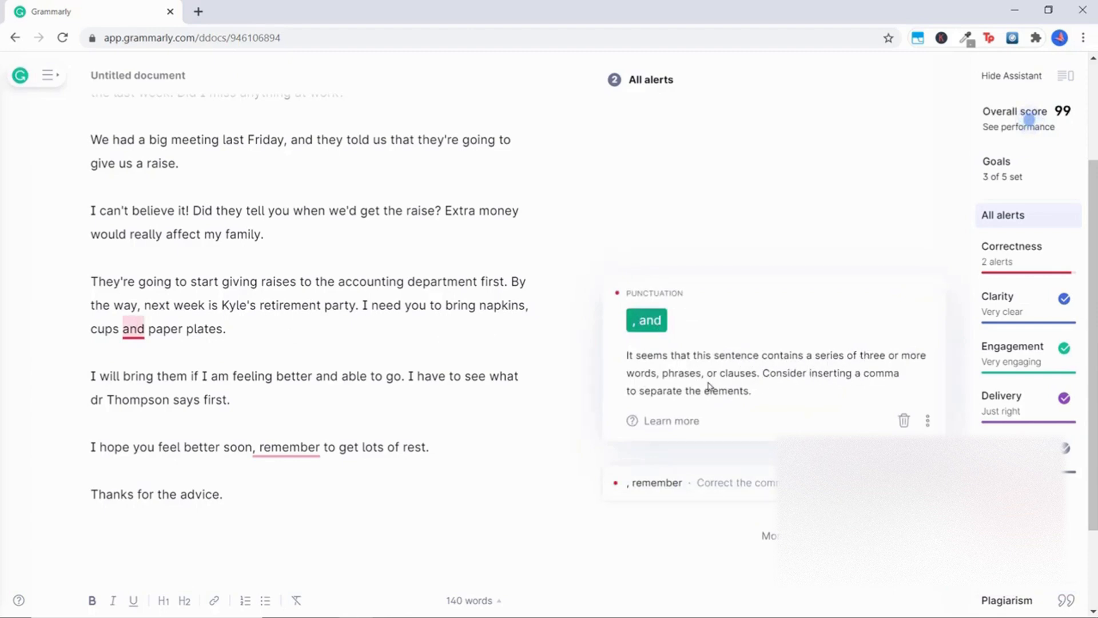
click(653, 319)
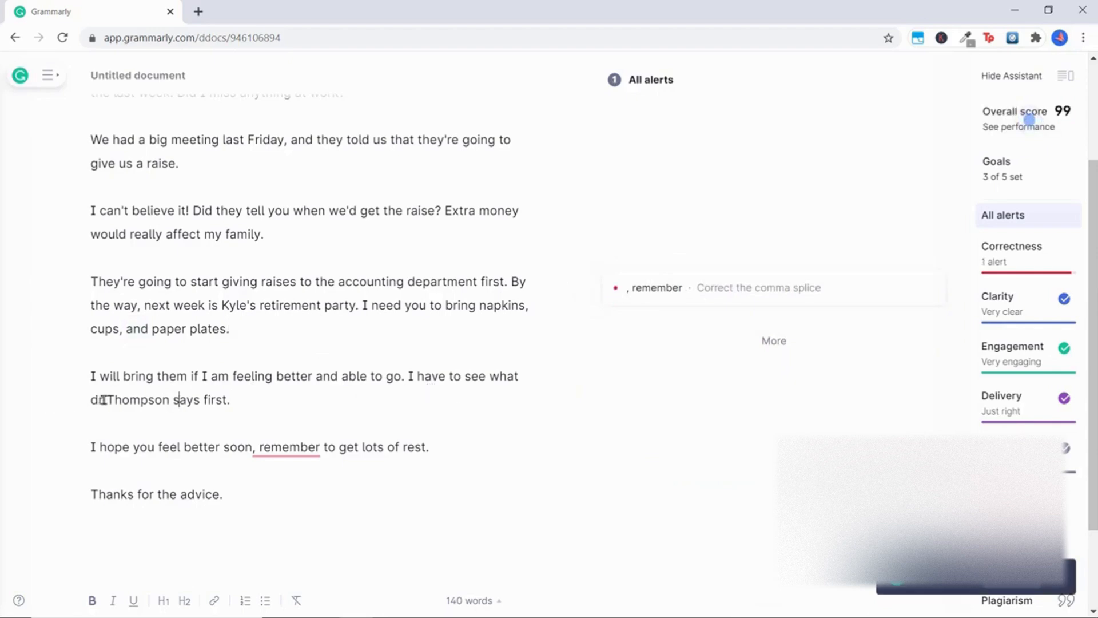
Step: Capitalize "dr" as "Dr" in the paragraph beginning "I will bring them" and accept the suggestion "Dr."
click(191, 422)
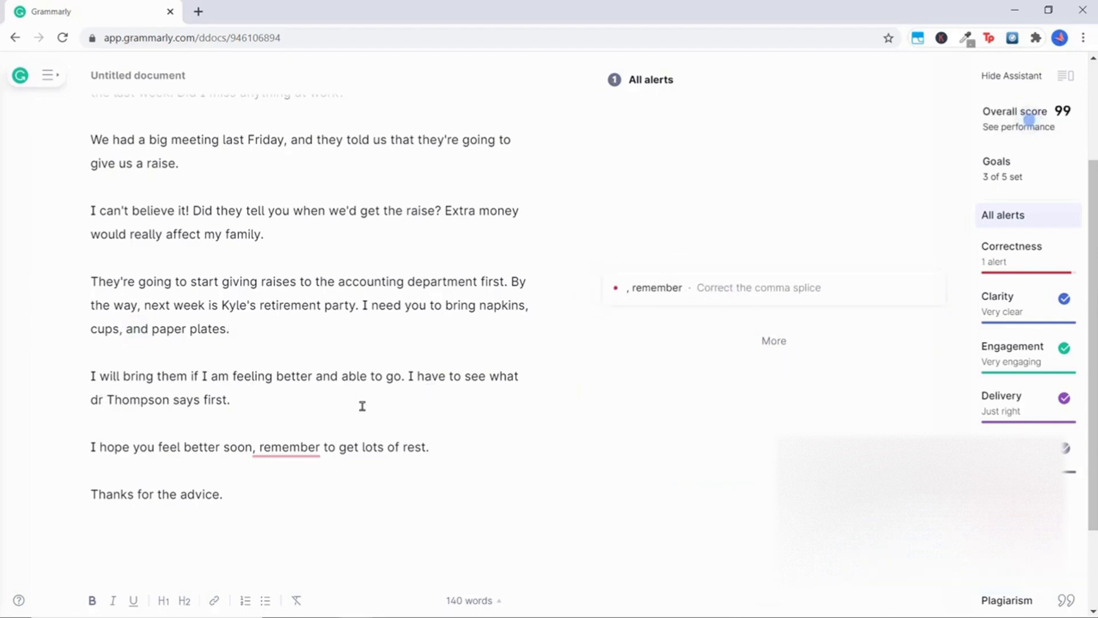
scroll(364, 408, down, 1)
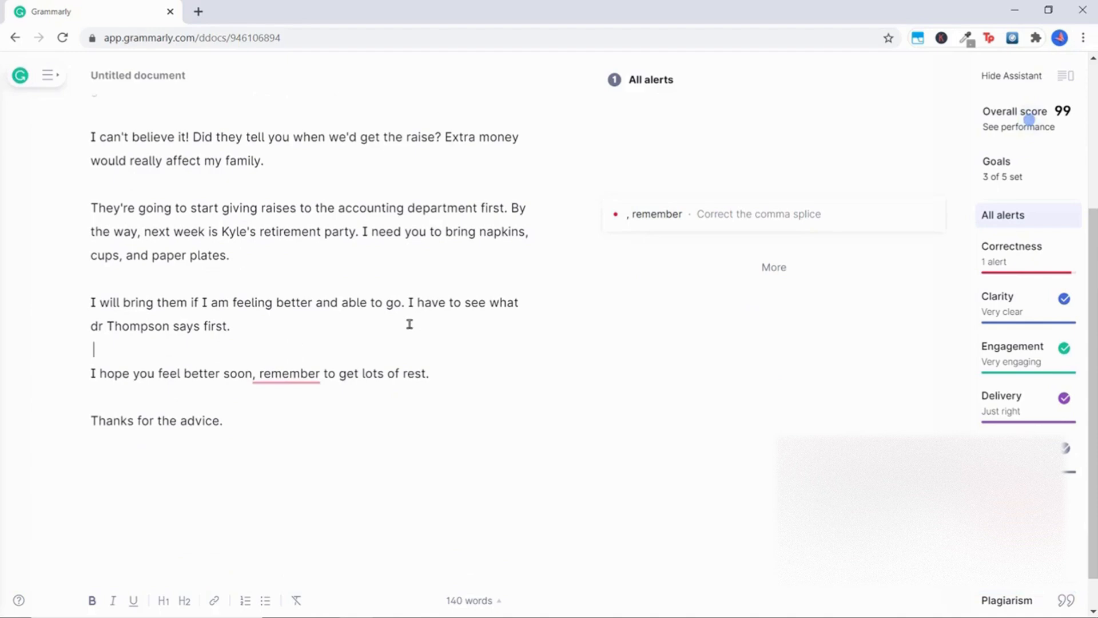
double_click(102, 326)
click(147, 358)
double_click(100, 326)
text(Dr)
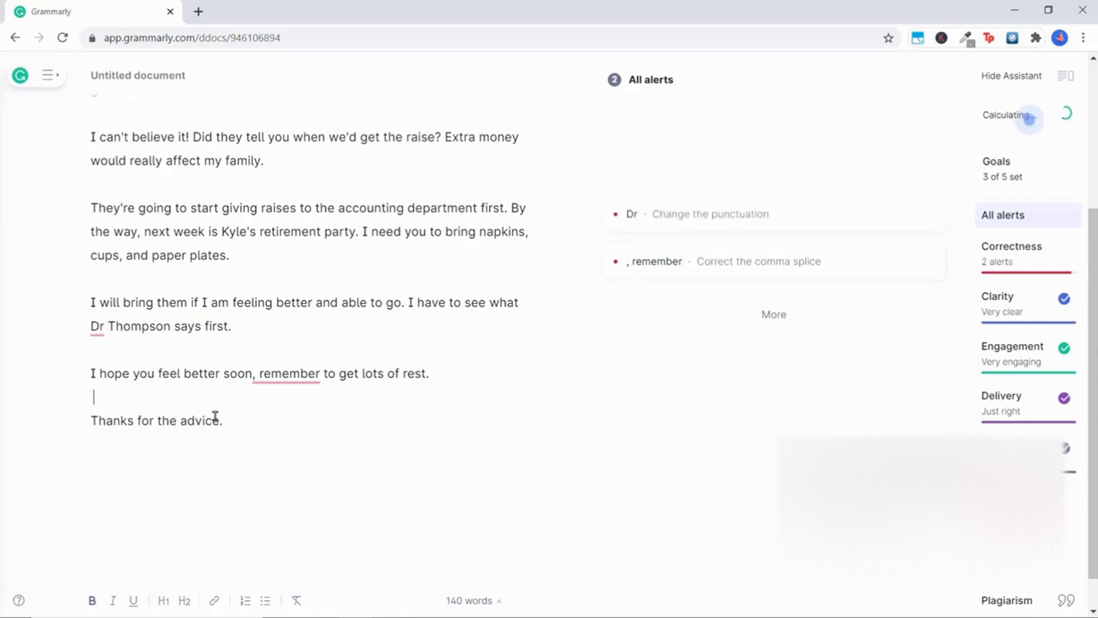
click(97, 327)
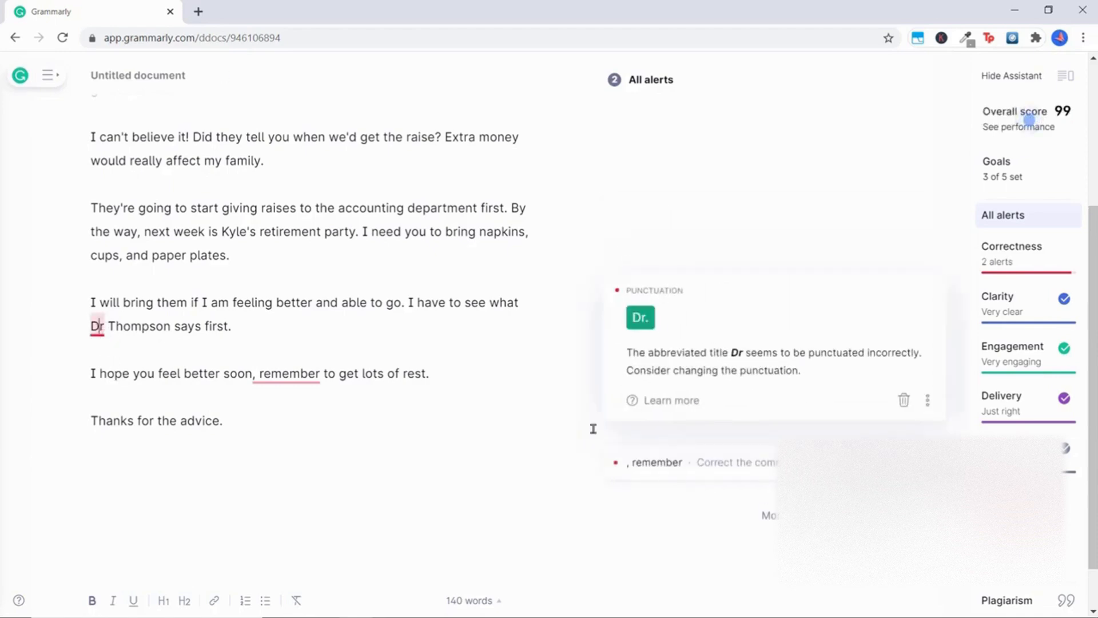
click(641, 318)
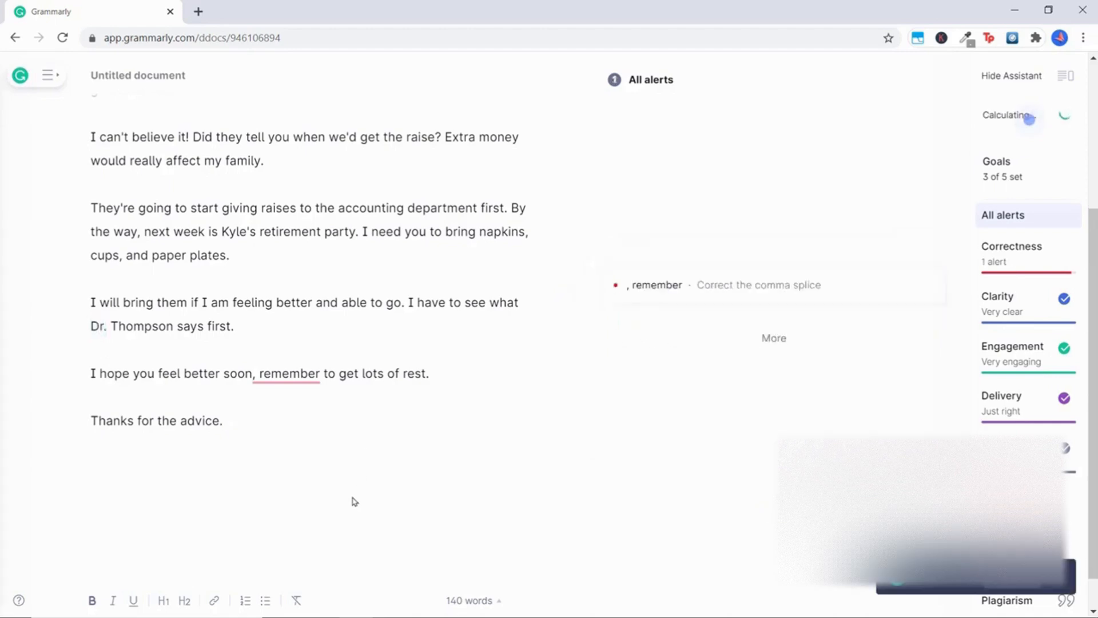
Step: Fix the comma splice after "I hope you feel better soon" with a period and a capitalized "Remember"
click(282, 374)
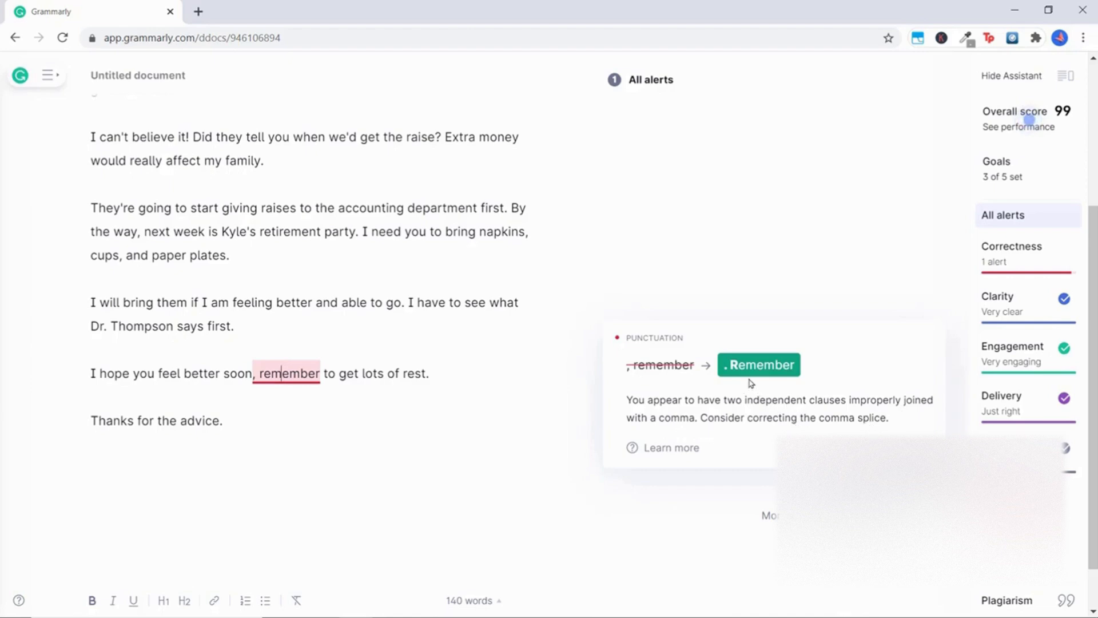
click(261, 374)
key(Left)
key(BackSpace)
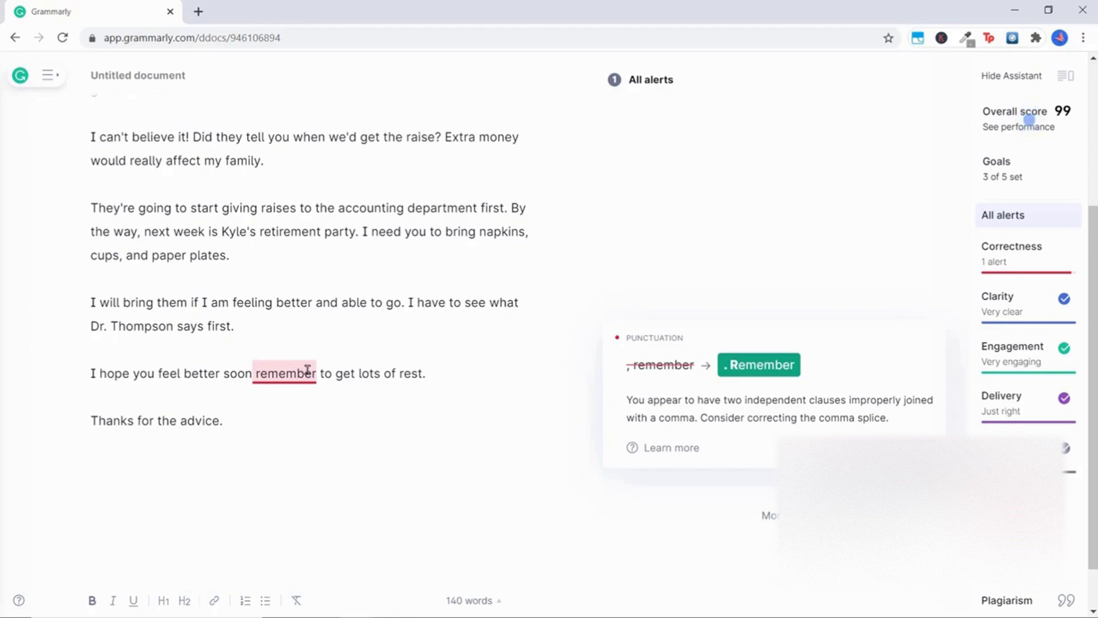
text(.)
key(BackSpace)
text(R)
click(341, 412)
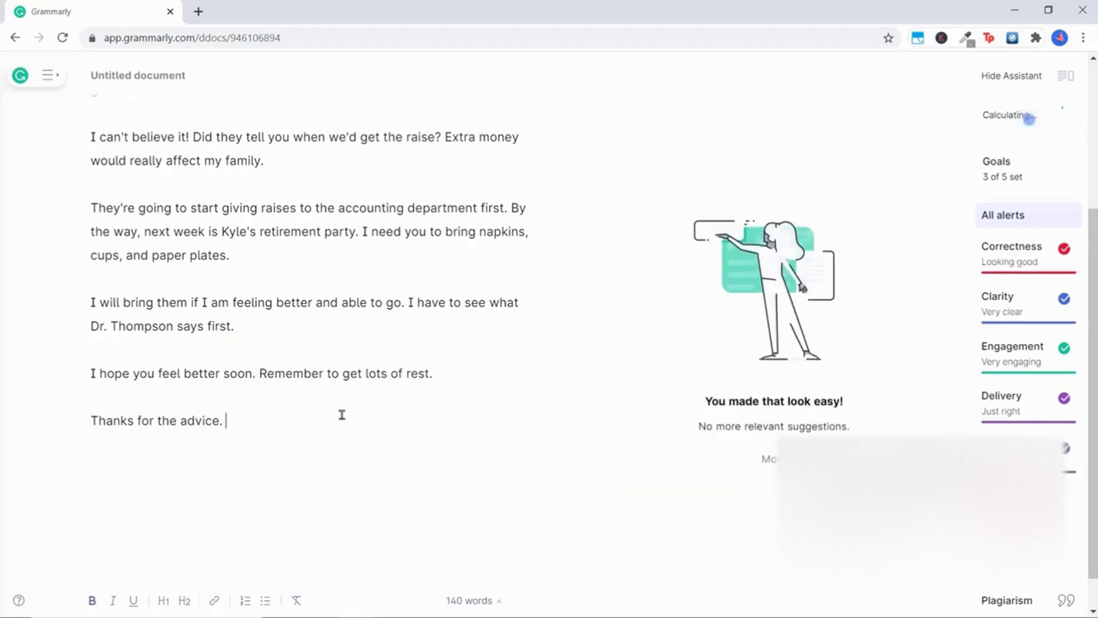
Step: Join the two clauses after "I hope you feel better soon" with a semicolon and lowercase "remember"
click(258, 375)
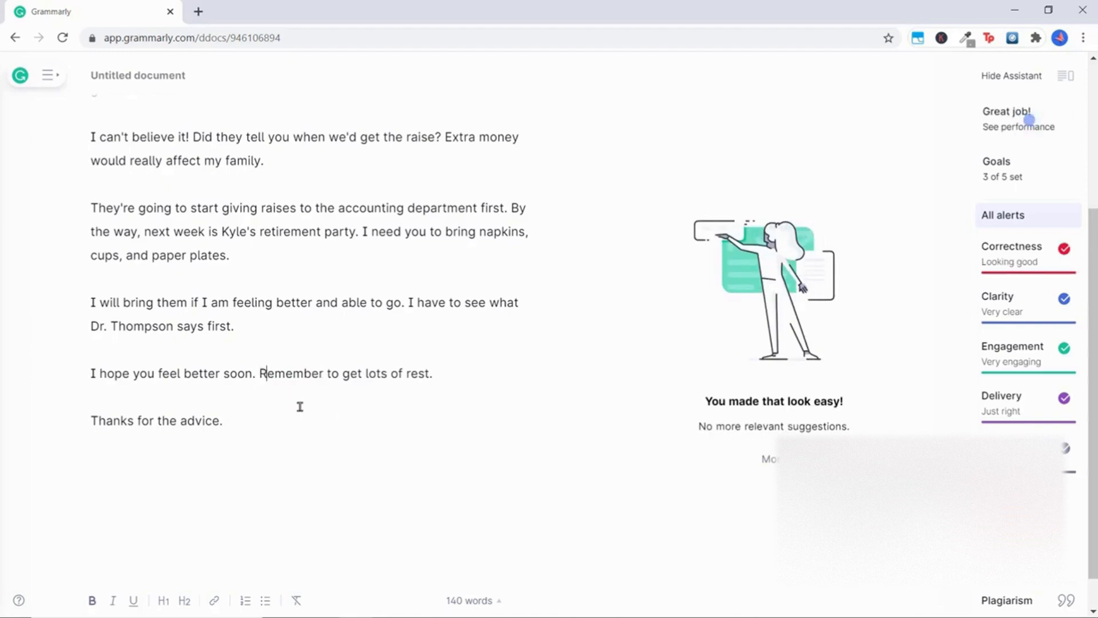
key(BackSpace)
key(Delete)
key(BackSpace)
text(; r)
key(Up)
key(Up)
click(385, 424)
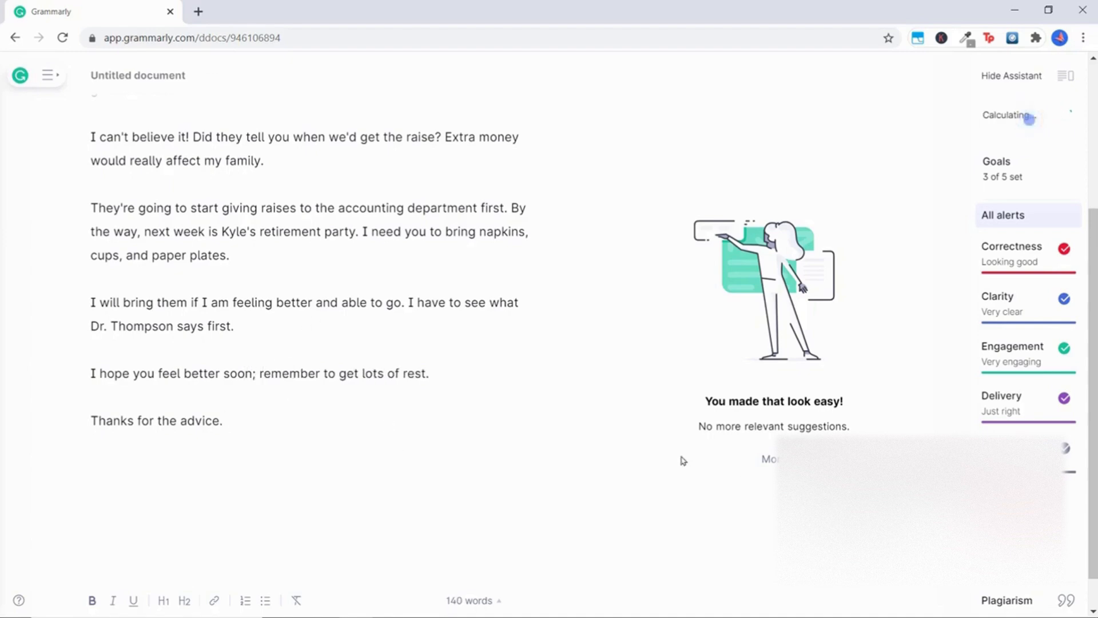
Step: Review the Correctness, Clarity, Engagement and Delivery categories for the corrected document, then the Plagiarism check
scroll(670, 455, up, 2)
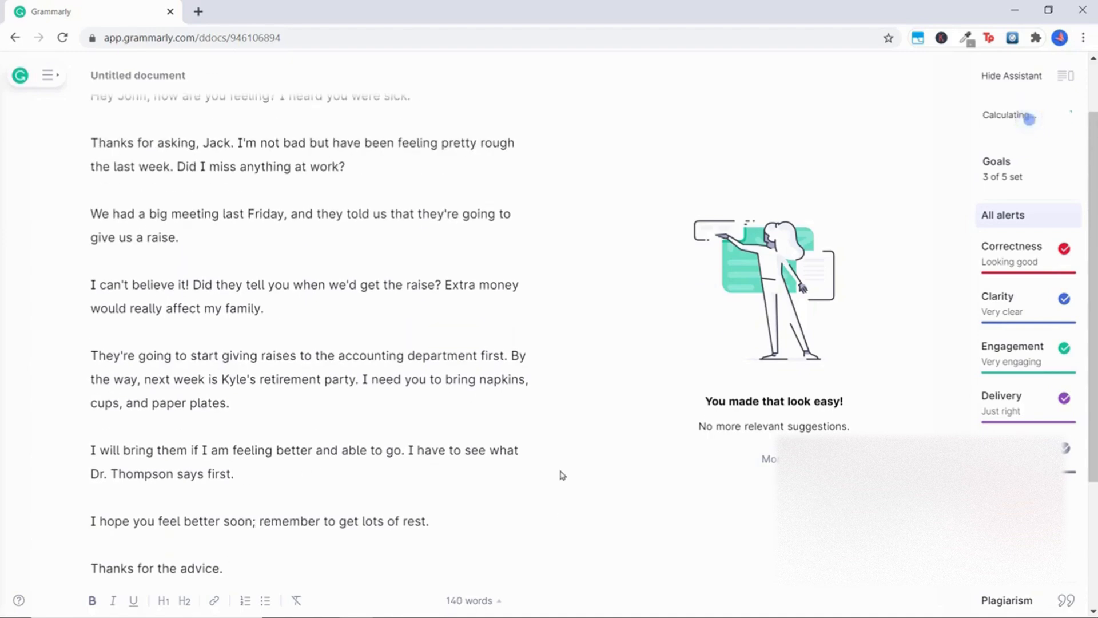
scroll(559, 475, up, 1)
click(1013, 258)
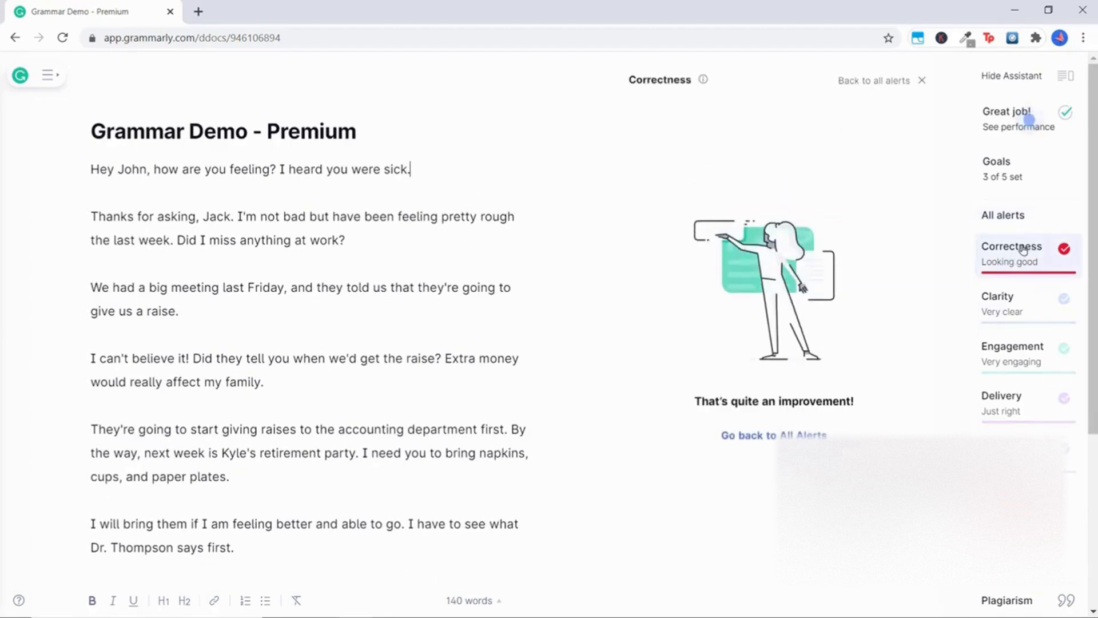
click(1035, 312)
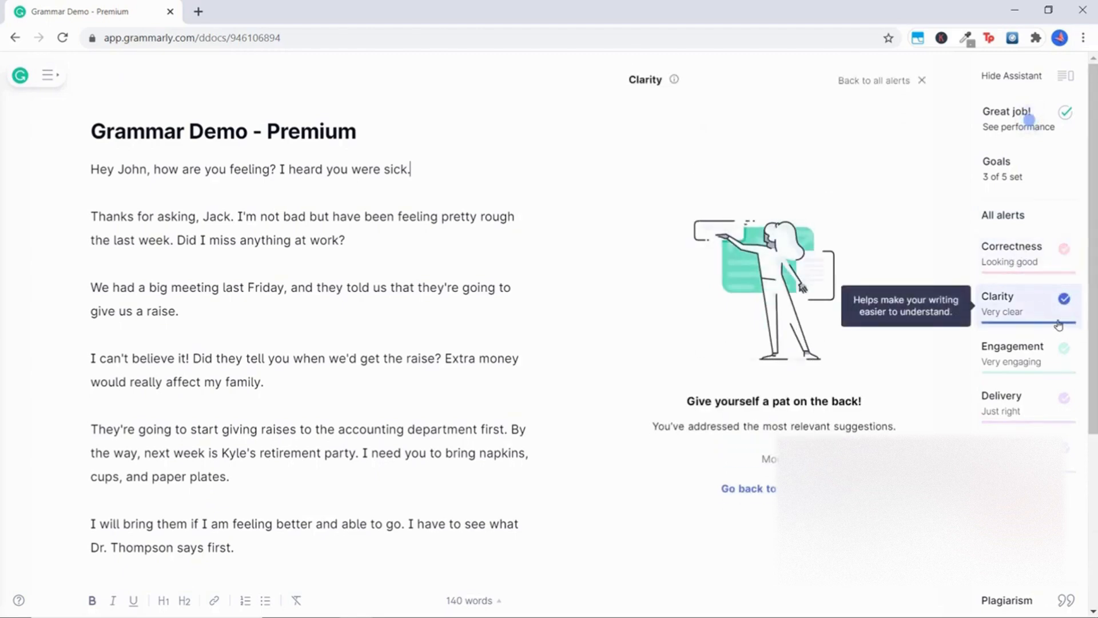
click(1033, 362)
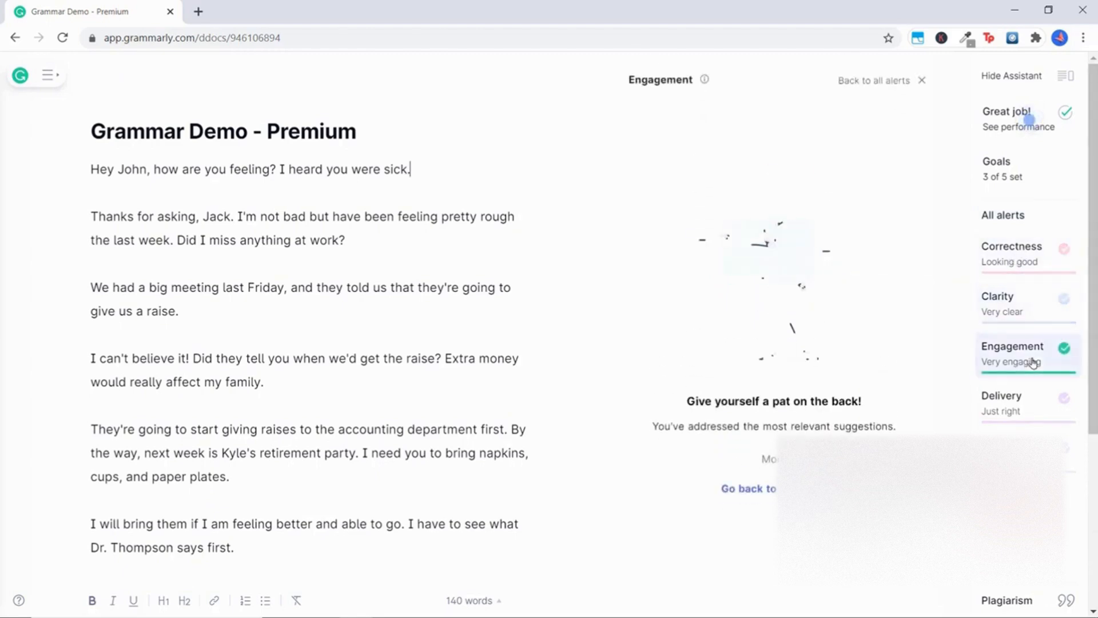
click(1015, 410)
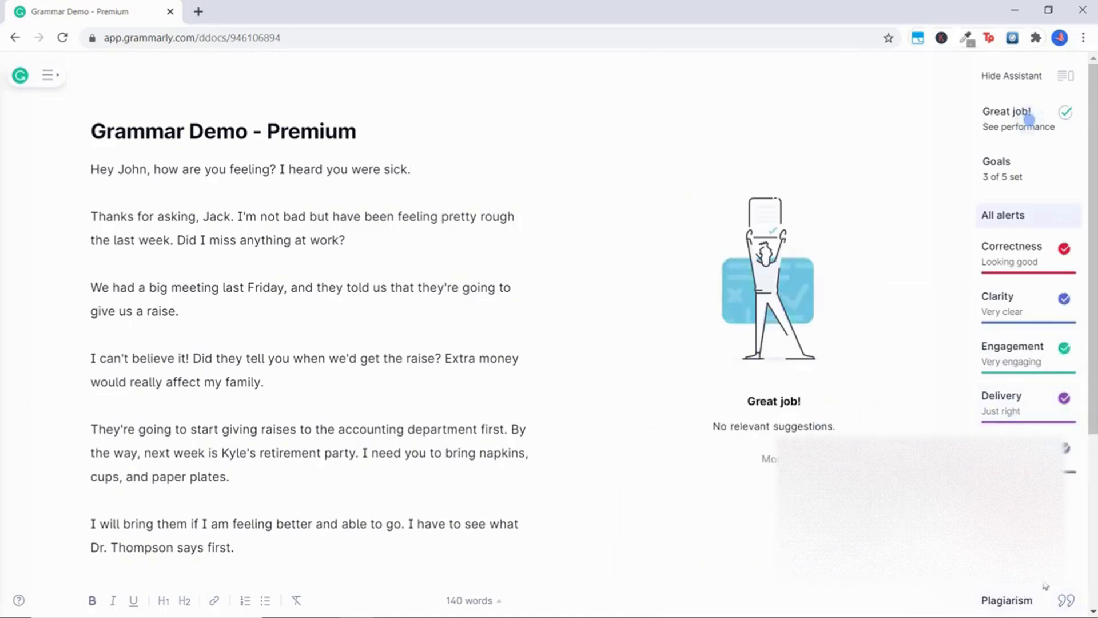
click(1029, 608)
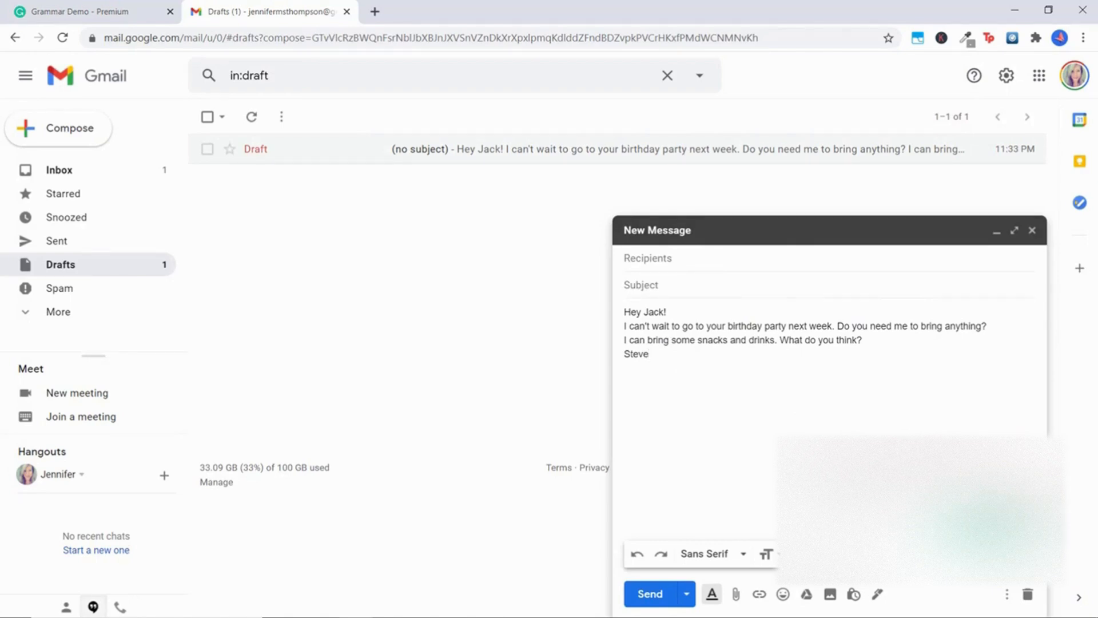
Step: In the Gmail draft about the birthday party, view Grammarly's tone detector results and return to its suggestions
click(992, 524)
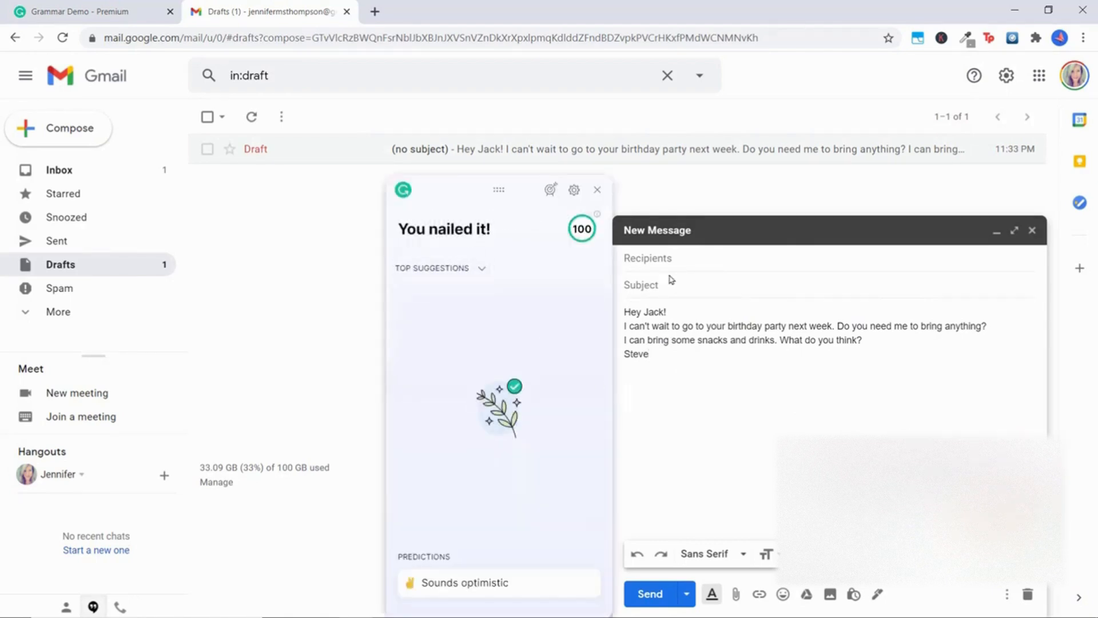
click(482, 591)
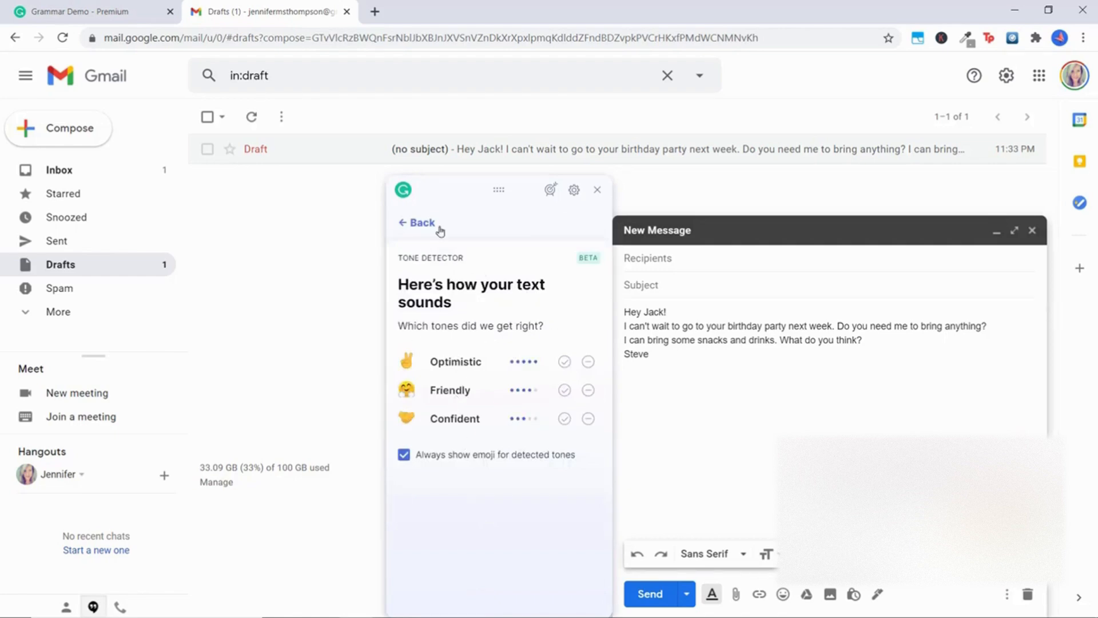
click(403, 224)
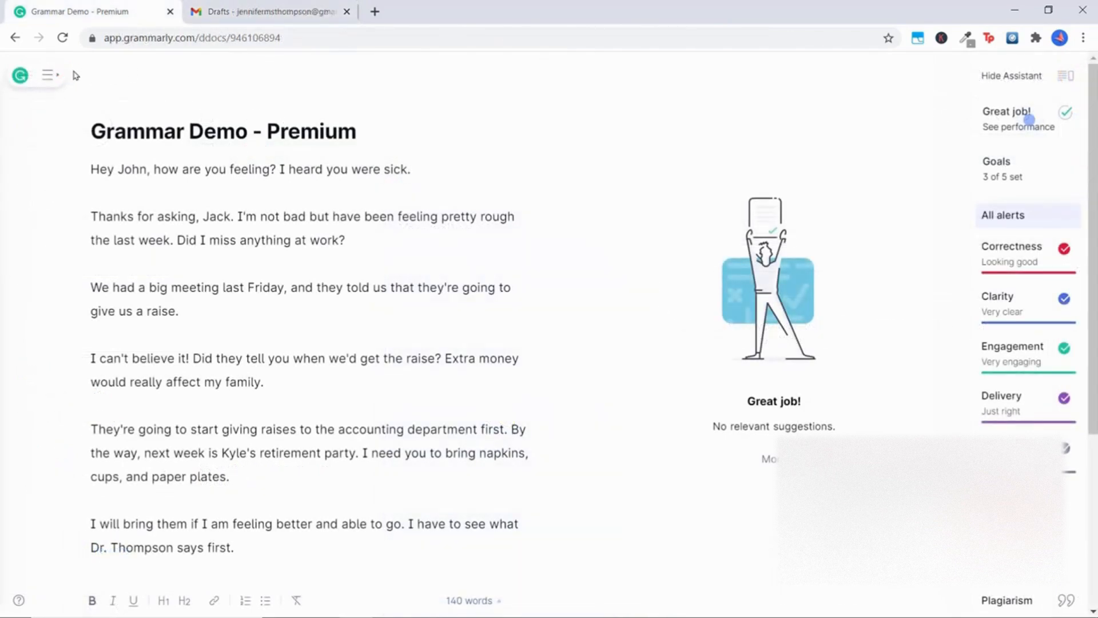
Step: Open the Demo document in Grammarly and inspect the alerts for "to correctly write the sentence" and "Underlines that are blue"
click(22, 76)
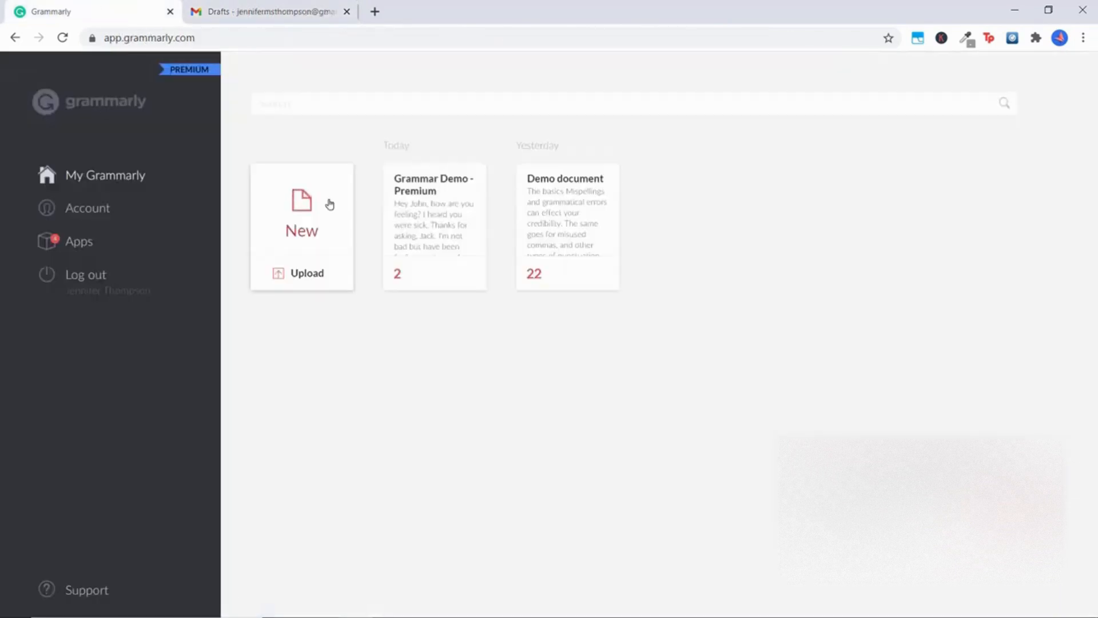
click(564, 200)
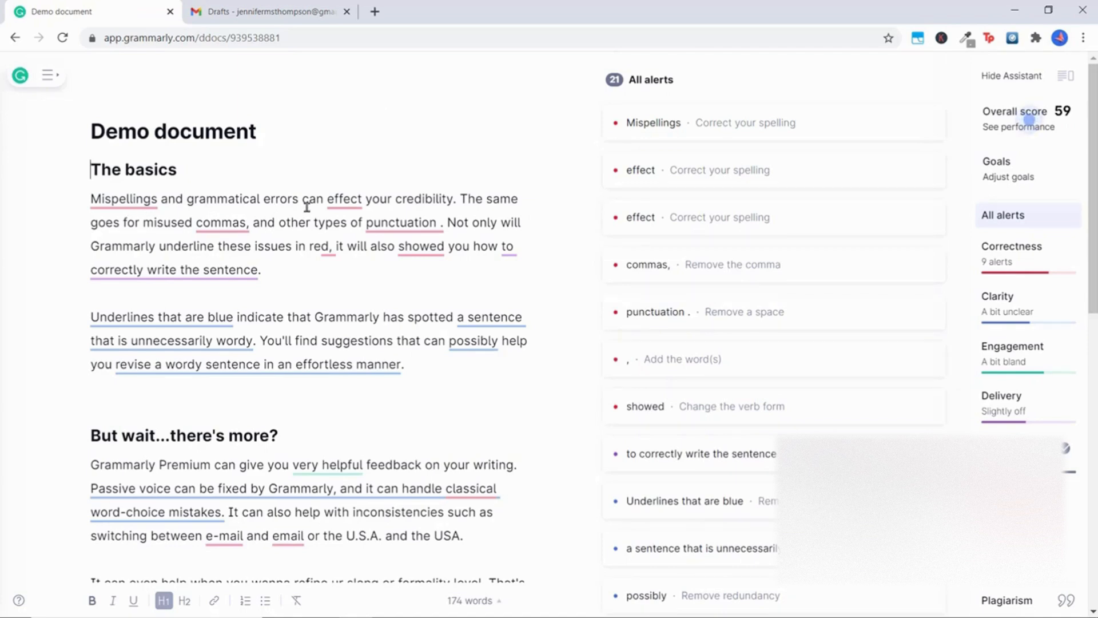
click(270, 272)
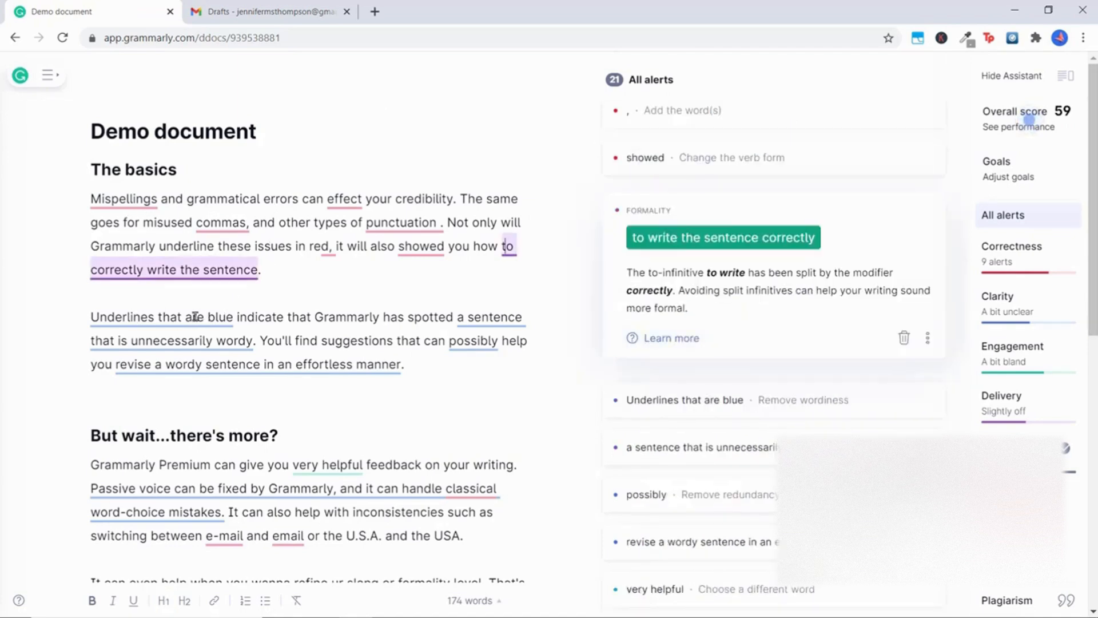
click(218, 316)
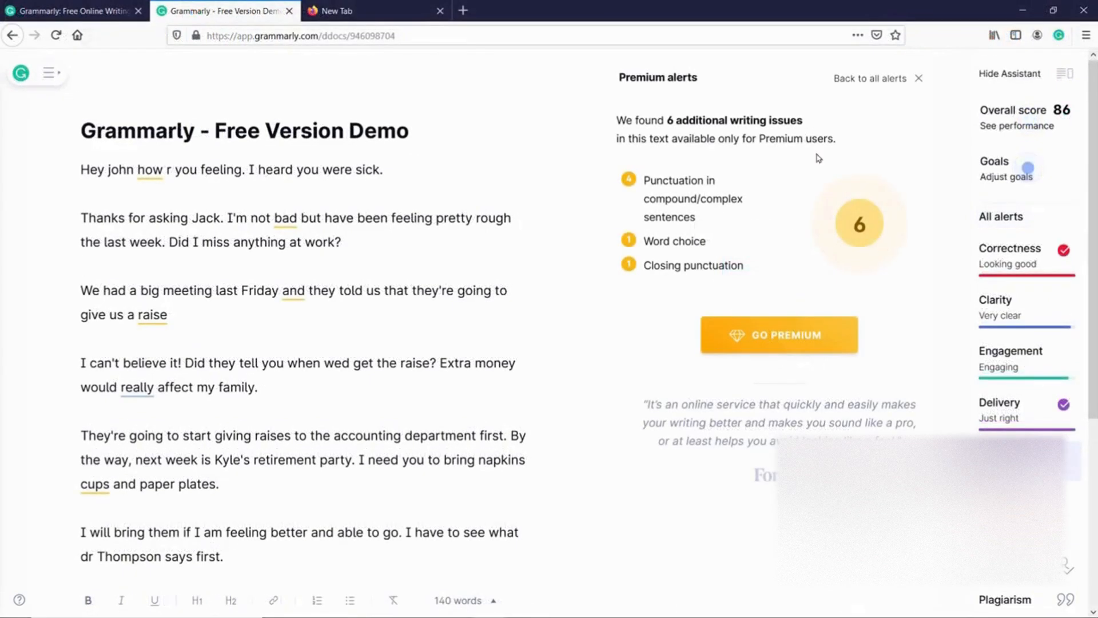
Step: Go to the upgrade plans for the free account and examine the Premium feature descriptions, full feature list and plan prices
click(801, 341)
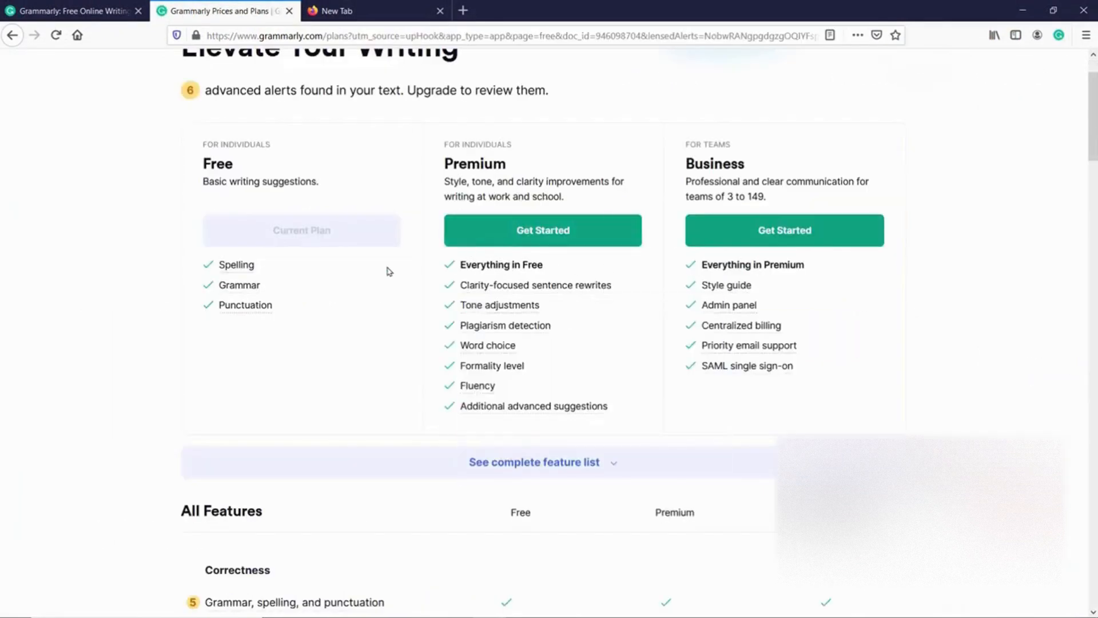
mouse_move(495, 289)
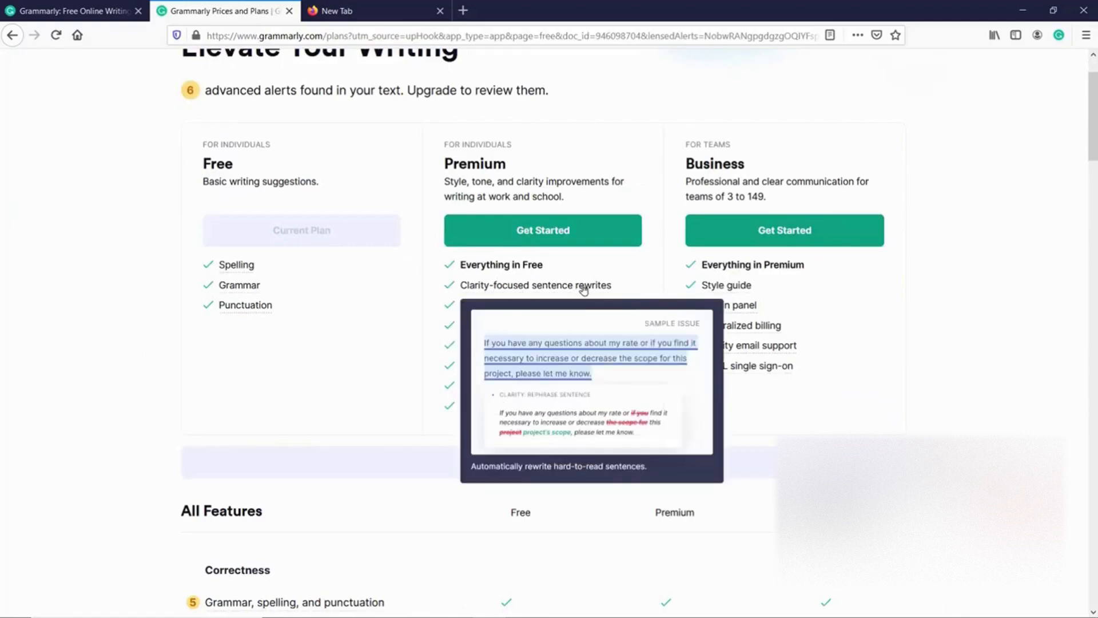
mouse_move(527, 305)
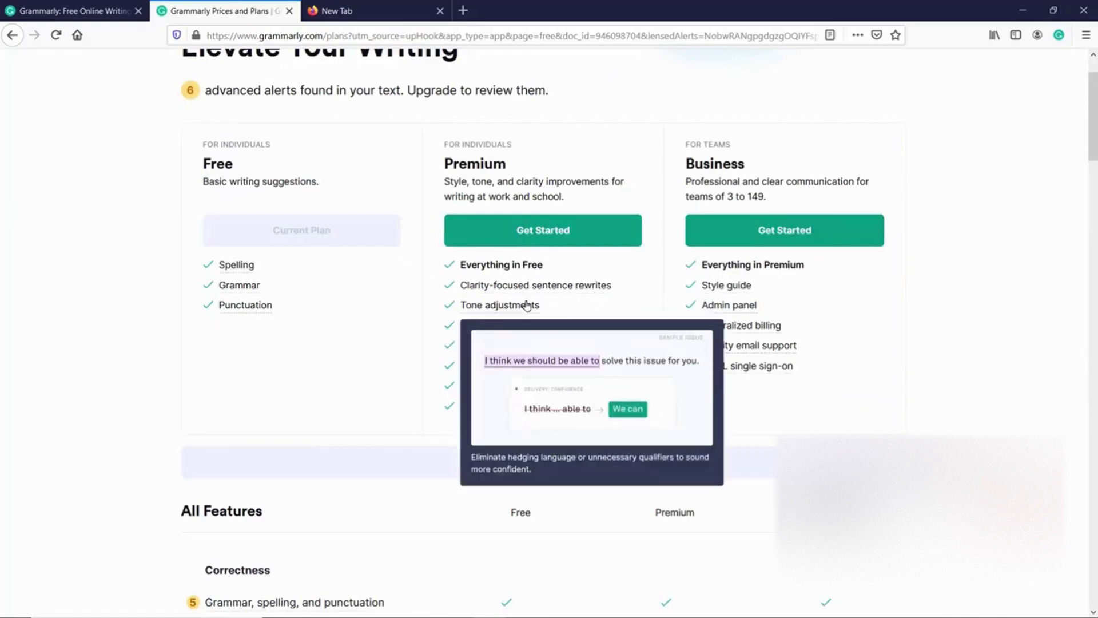
mouse_move(542, 329)
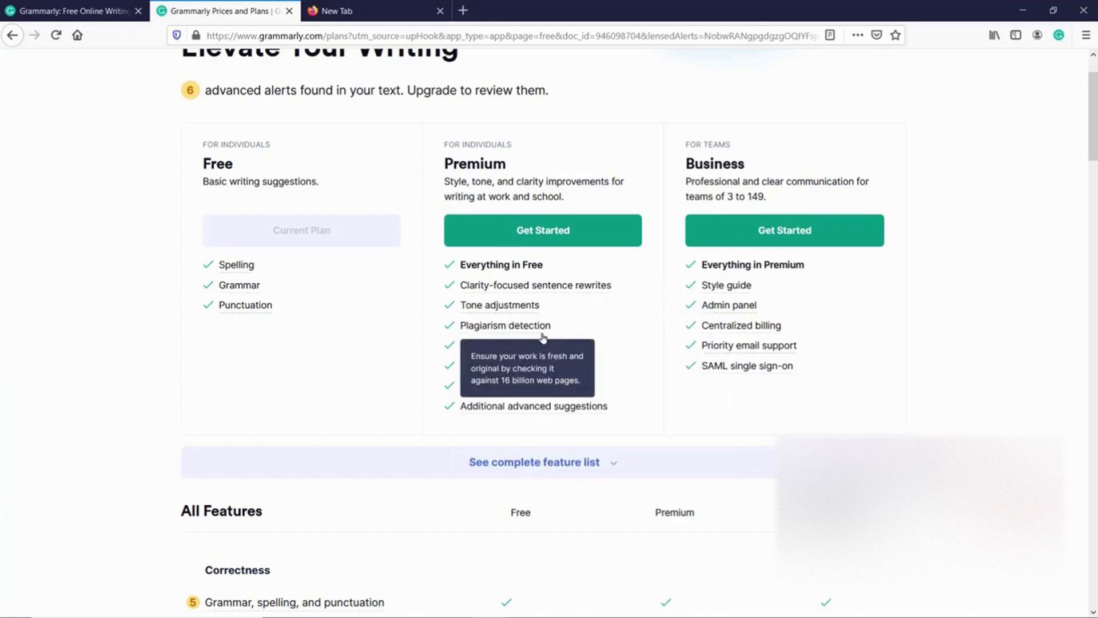
mouse_move(509, 353)
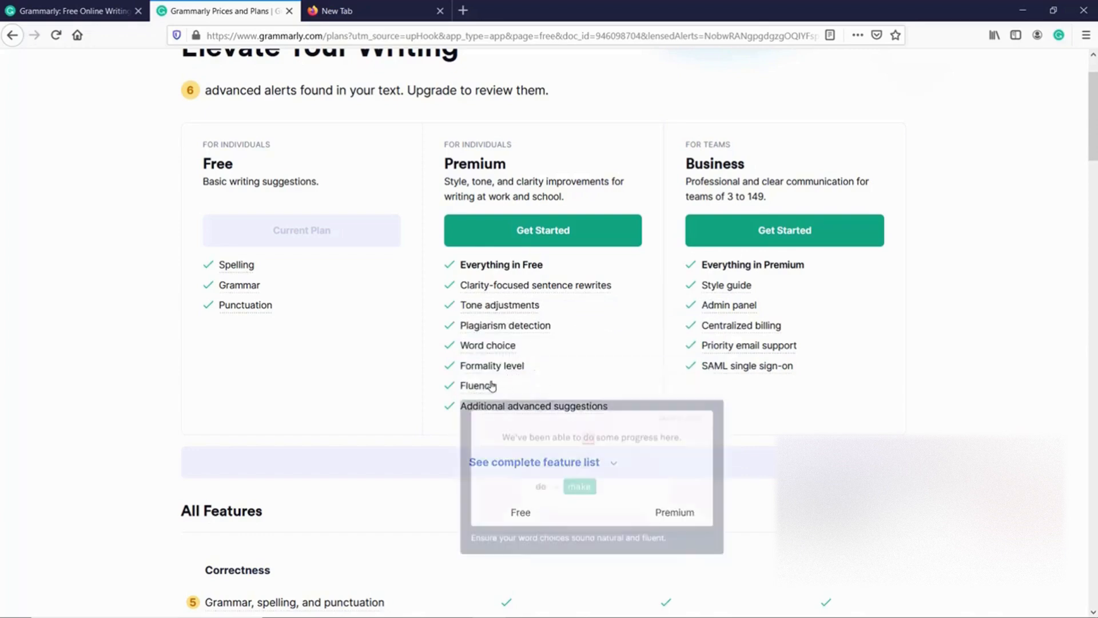
mouse_move(576, 410)
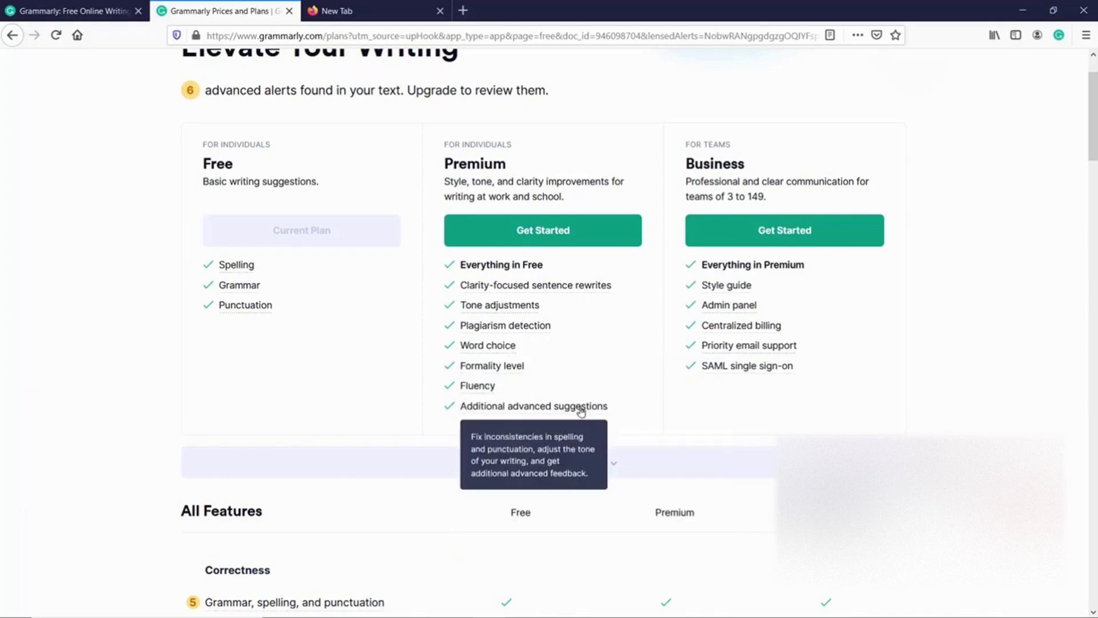
scroll(515, 395, down, 15)
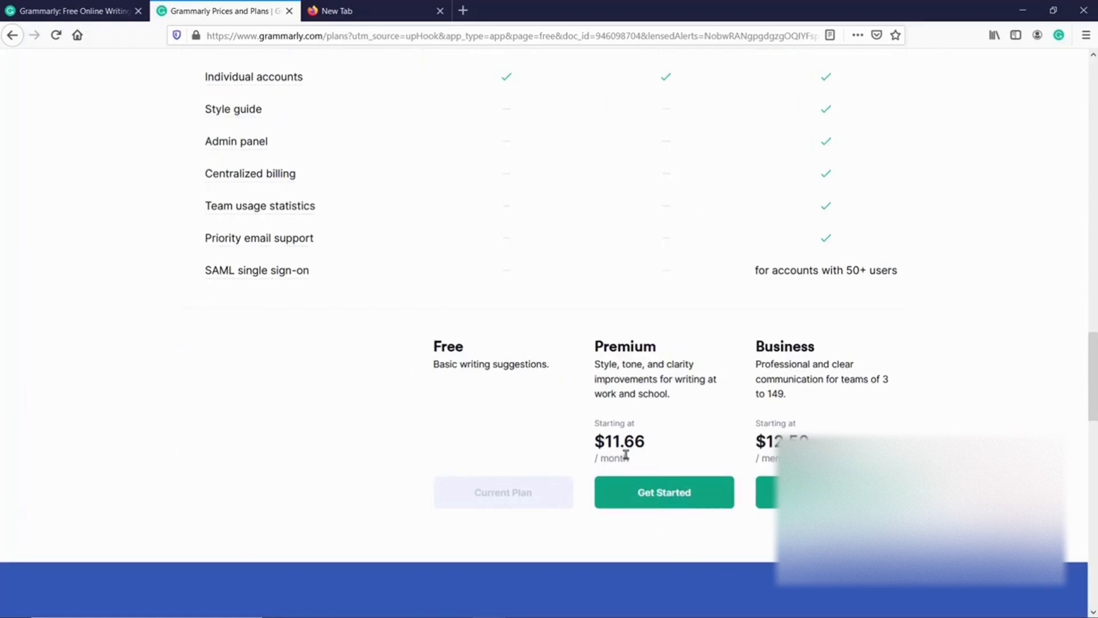
Step: Check the Premium billing options and the Monthly plan's payment page, then return to the plans overview
click(658, 494)
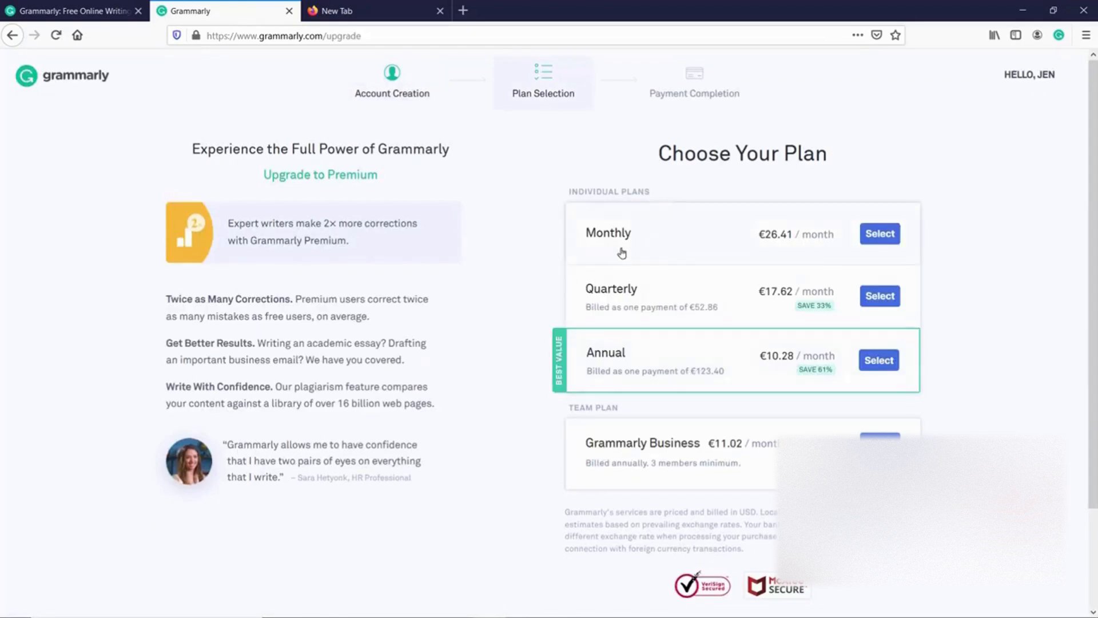
click(763, 252)
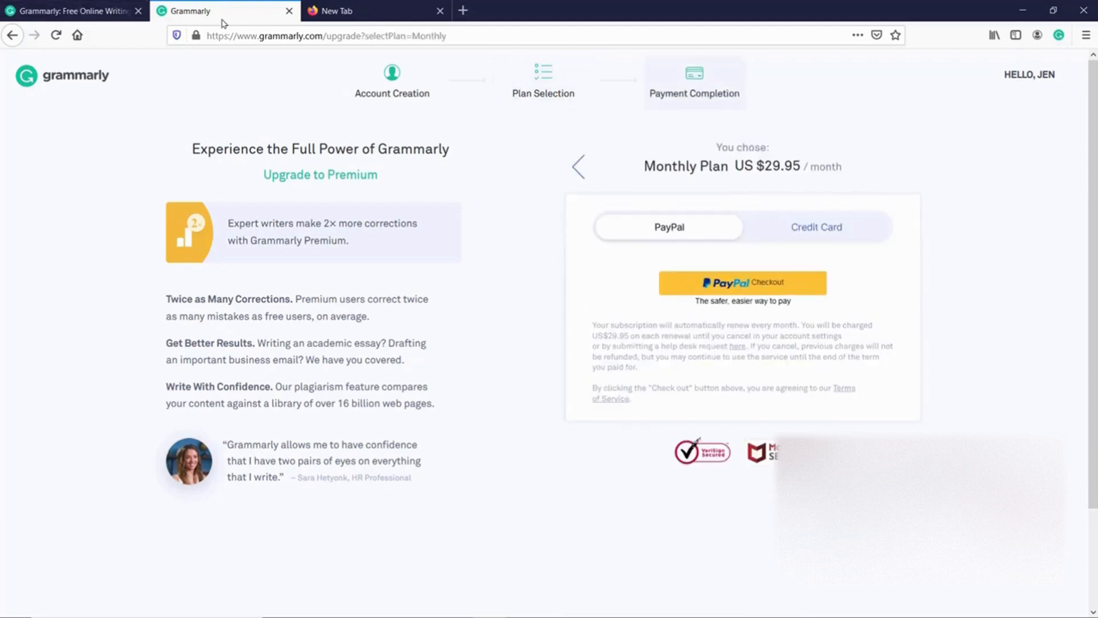
click(579, 166)
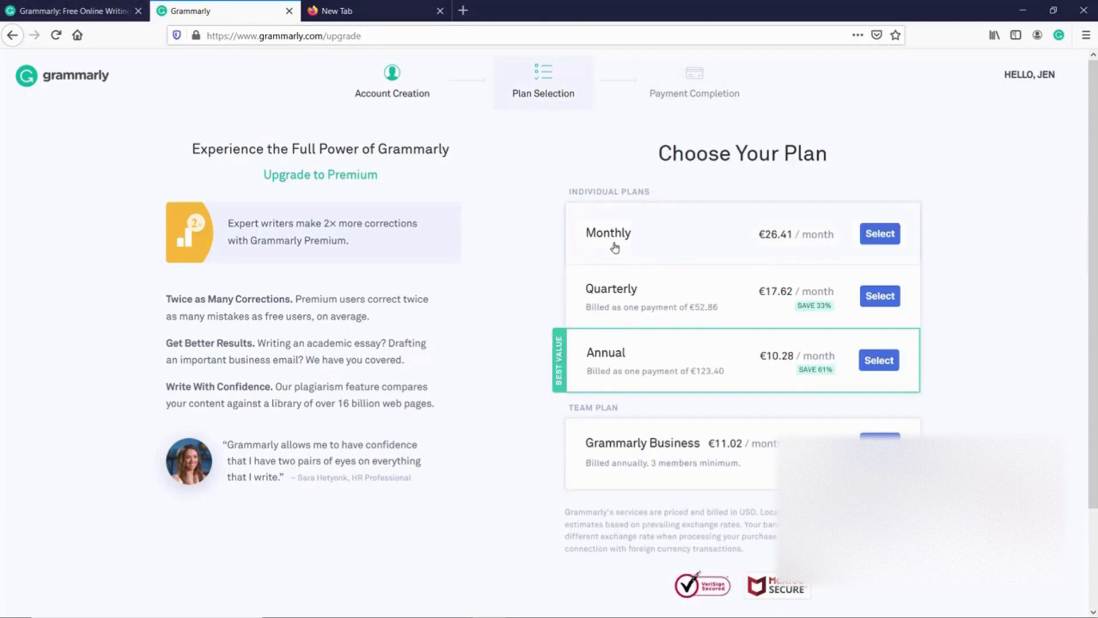
click(12, 36)
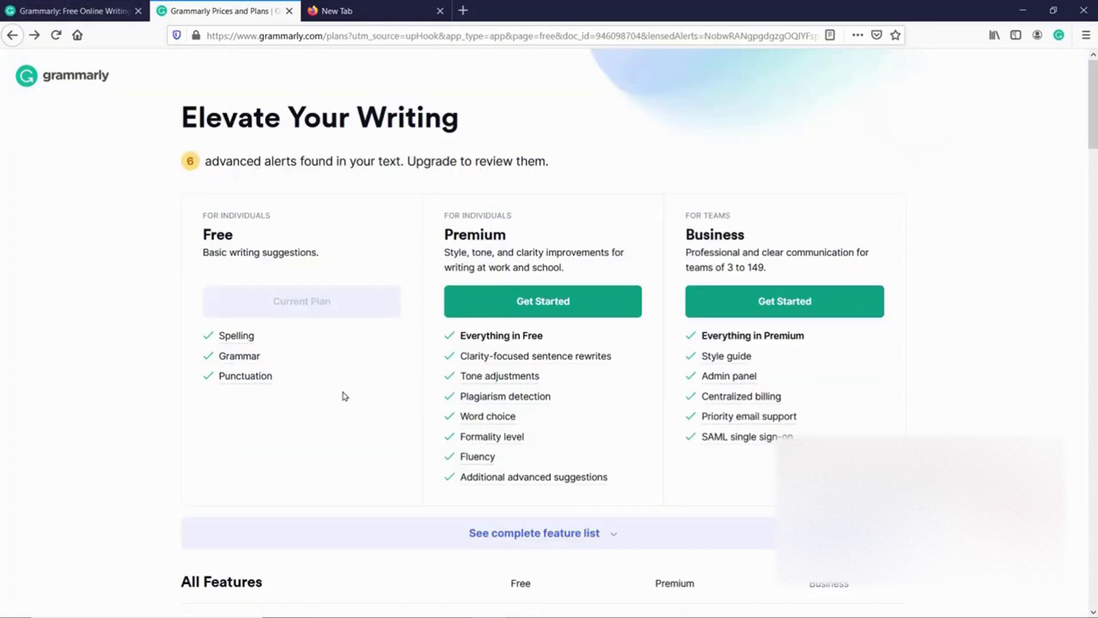